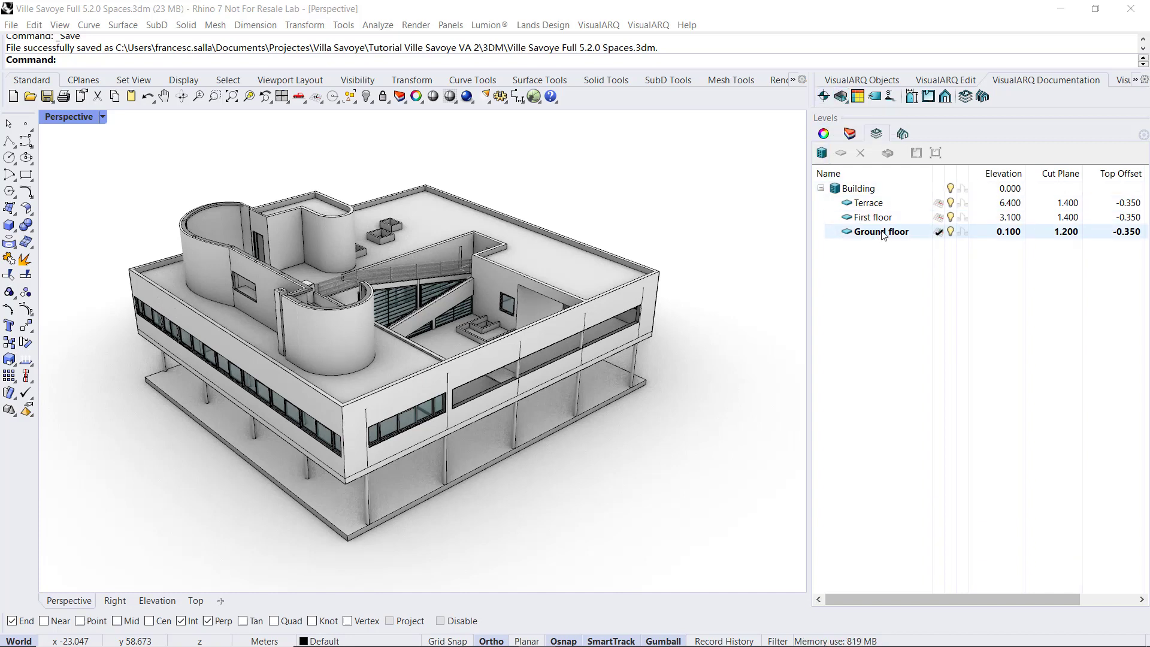
# Show only the Ground floor level as a Top-view plan and zoom in on its rooms
pyautogui.click(193, 601)
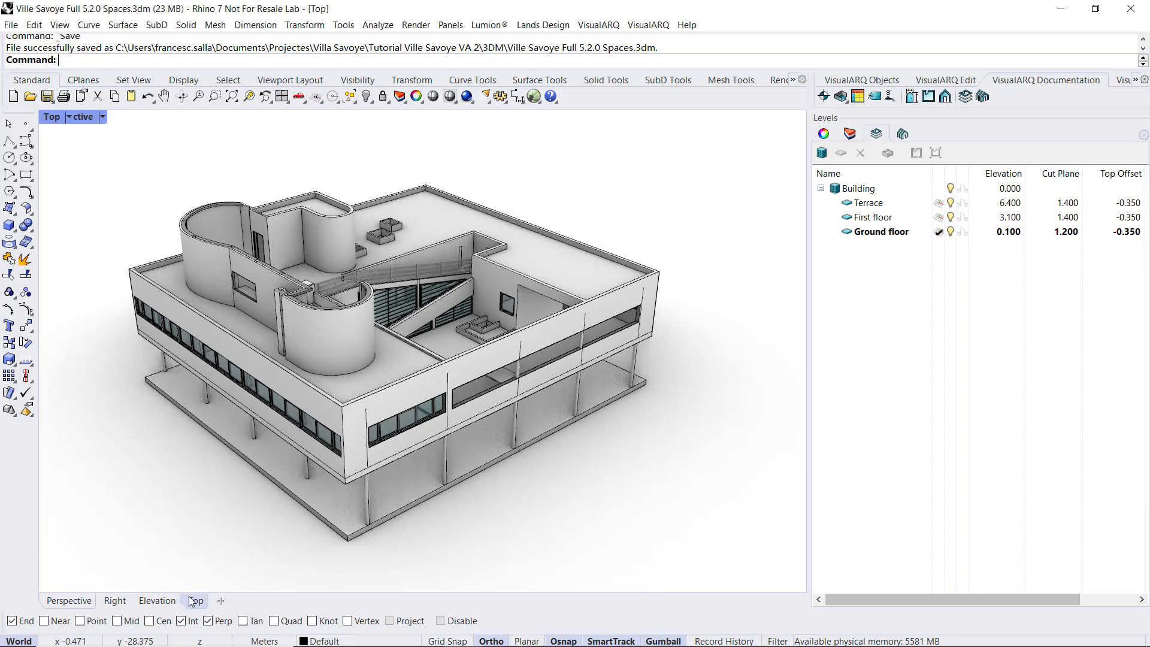
pyautogui.click(865, 237)
pyautogui.click(915, 153)
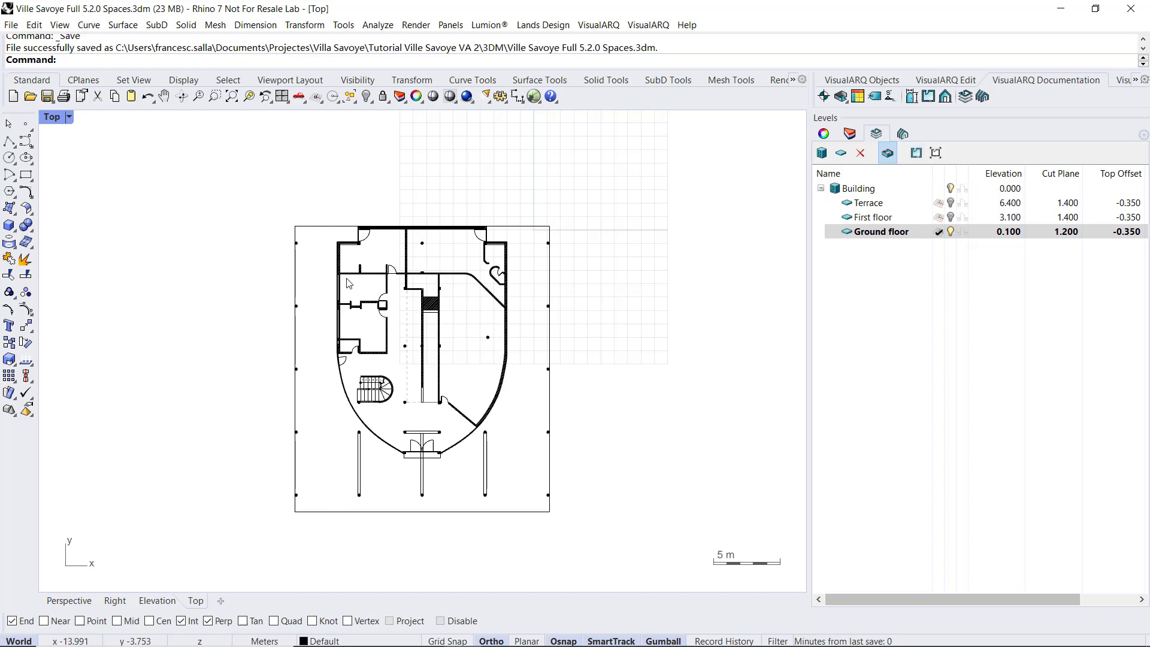
pyautogui.scroll(3, 367, 267)
pyautogui.scroll(2, 428, 360)
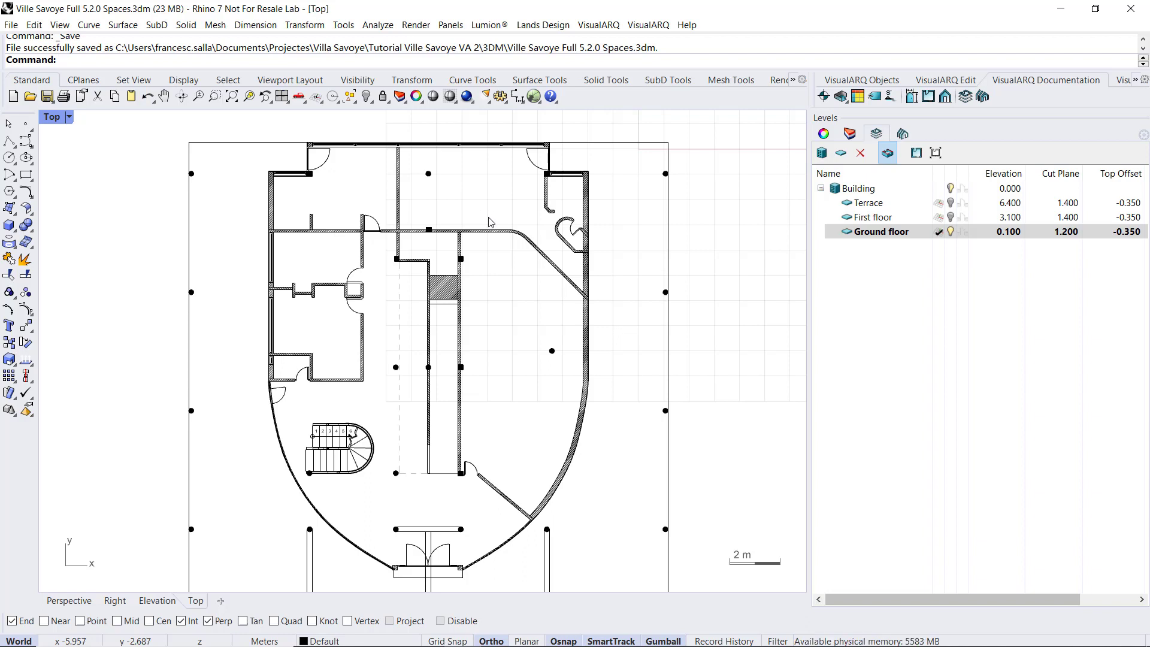
# Start the VisualARQ Space command from the Spaces flyout and zoom to the upper-left room
pyautogui.click(849, 105)
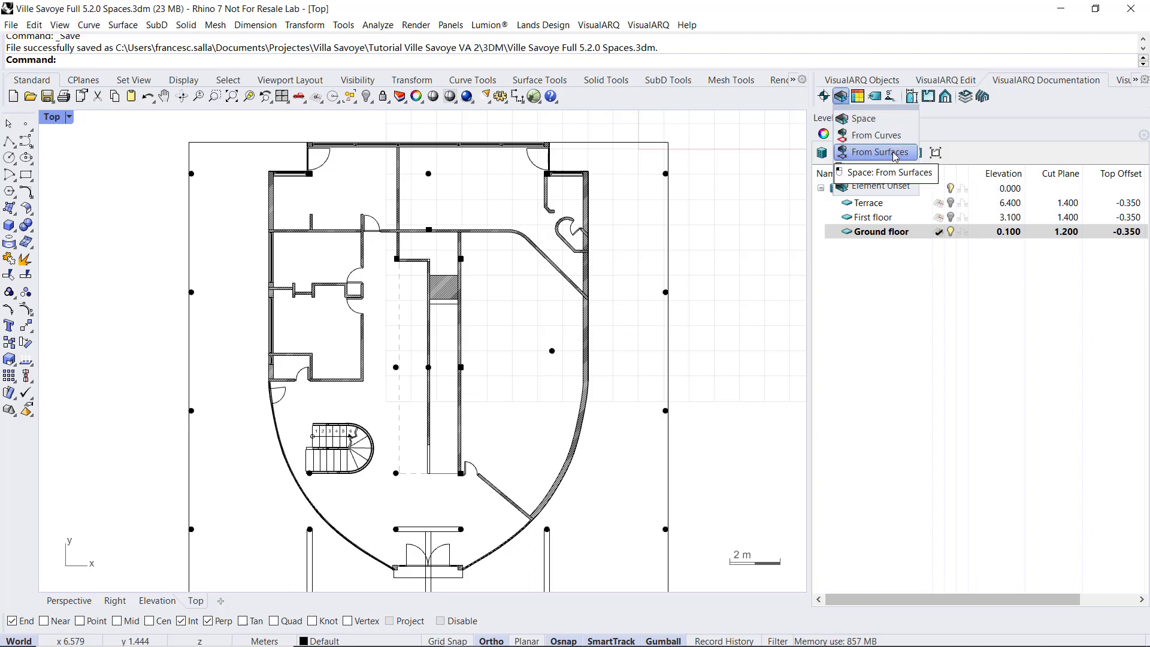
pyautogui.click(861, 124)
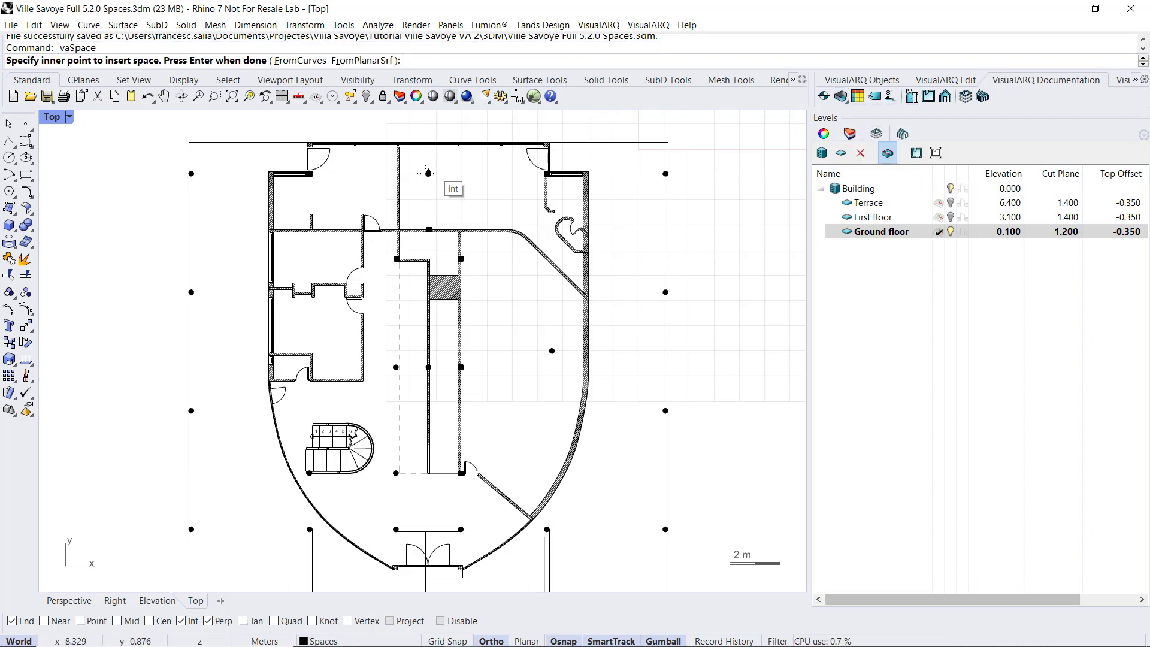
pyautogui.scroll(5, 353, 179)
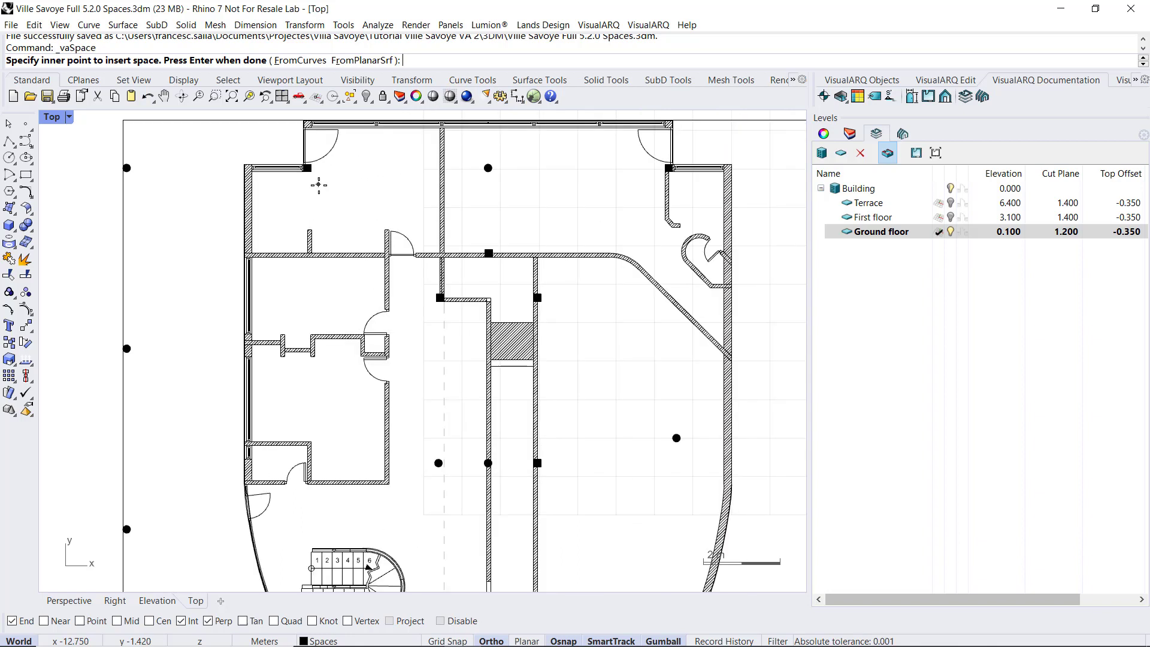
pyautogui.moveTo(331, 188); pyautogui.dragTo(339, 214, button='right')
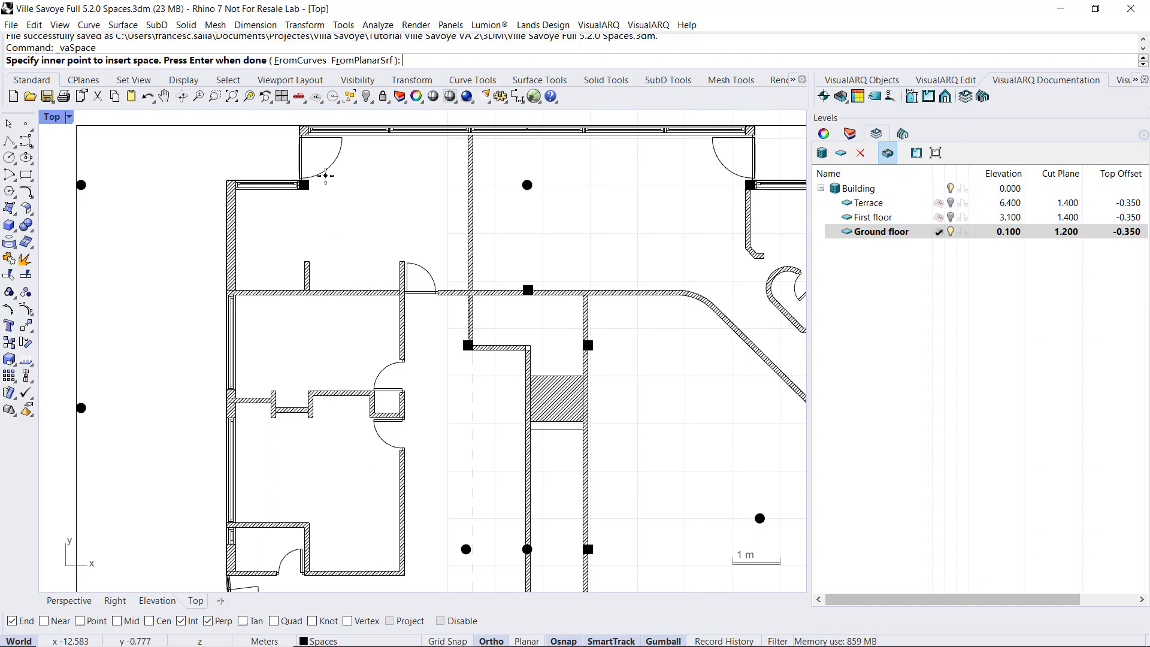
# Create Standard-style spaces Room1 in the upper-left room and Room2 in the room below
pyautogui.click(347, 208)
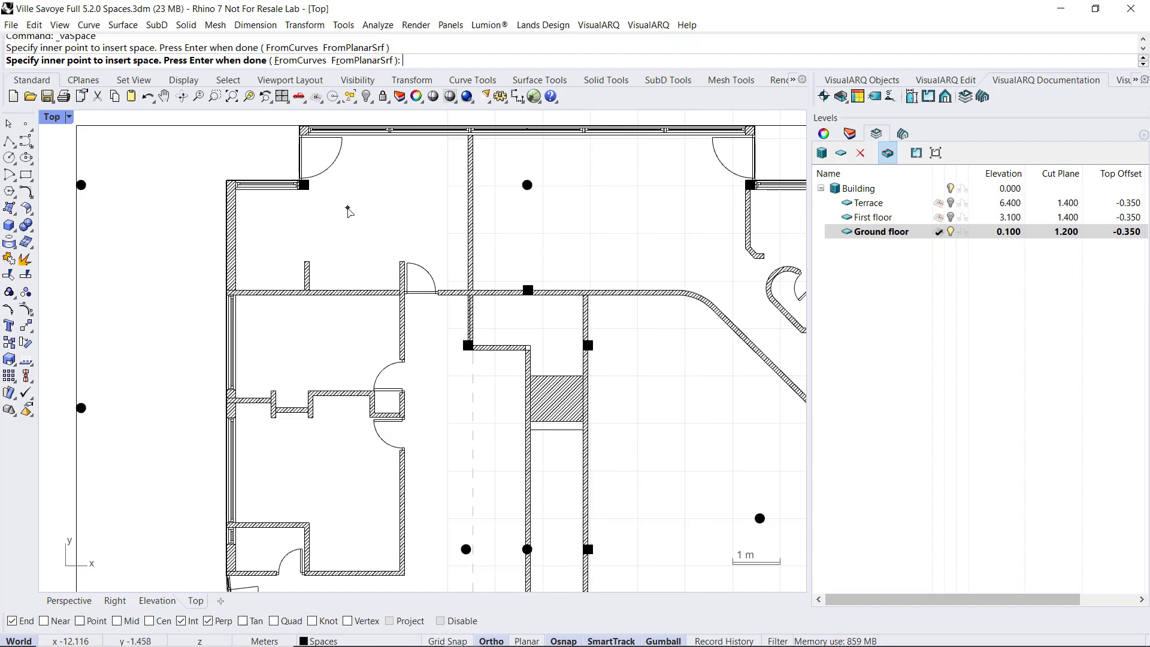
pyautogui.press('Return')
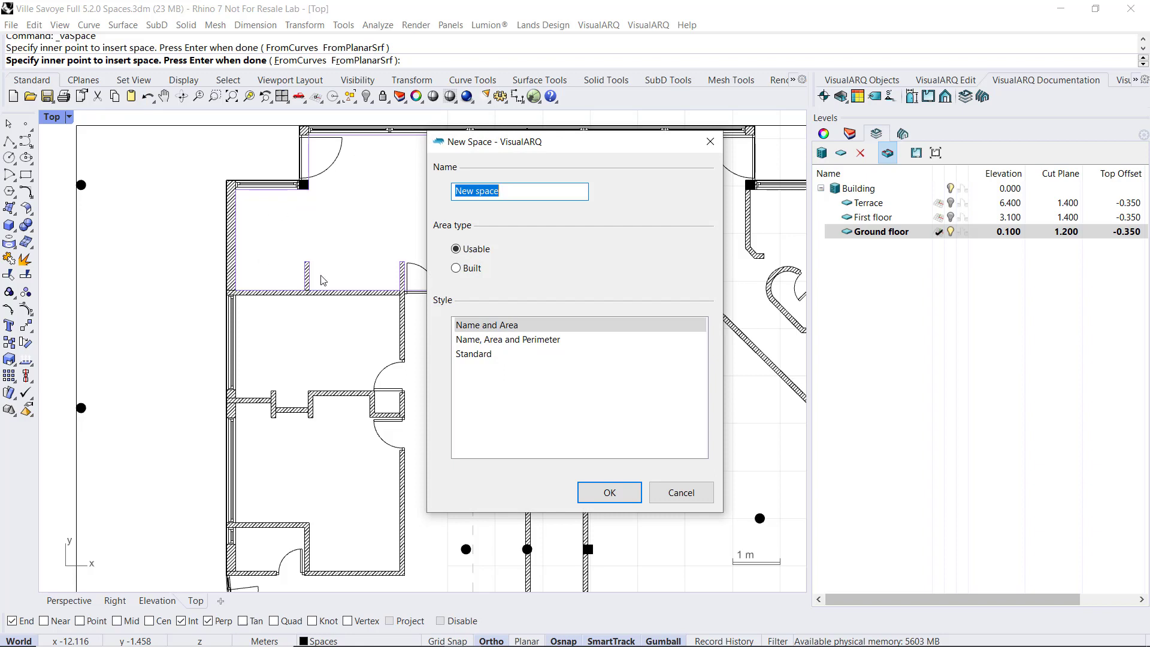
pyautogui.write('R')
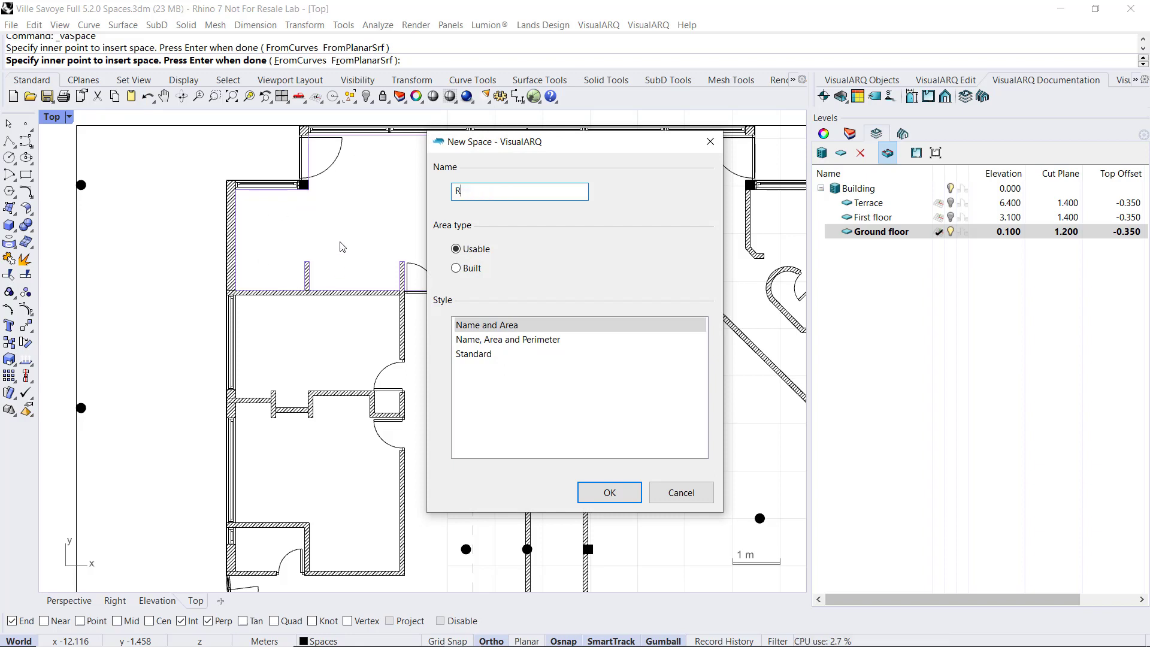
pyautogui.write('omm 1')
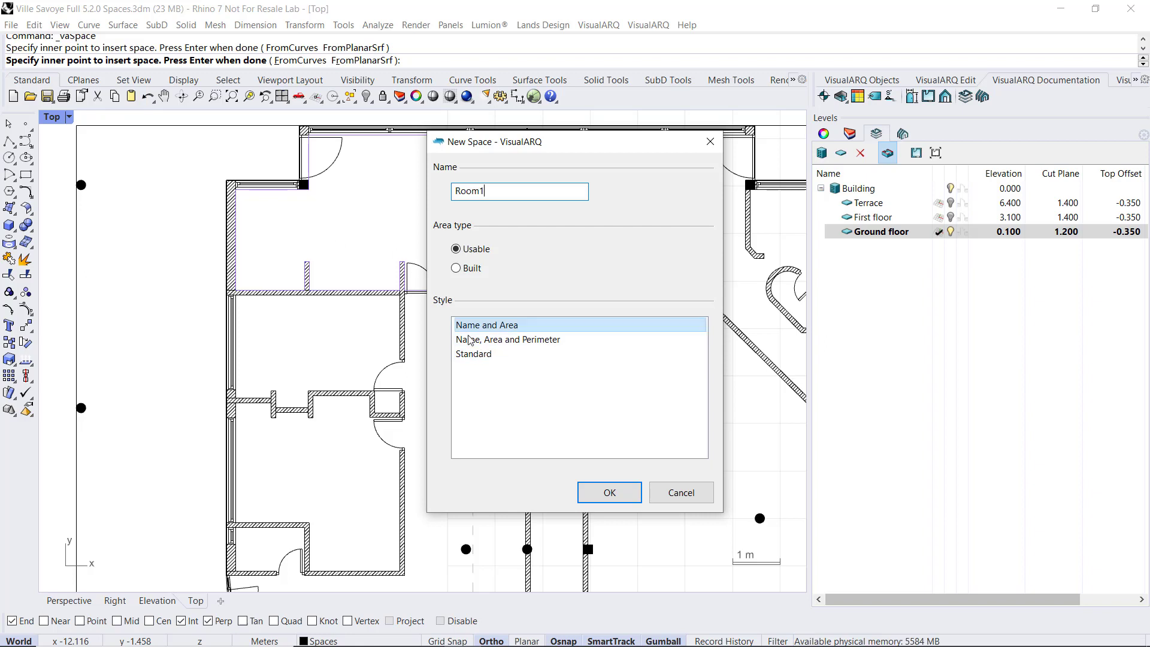
pyautogui.click(471, 357)
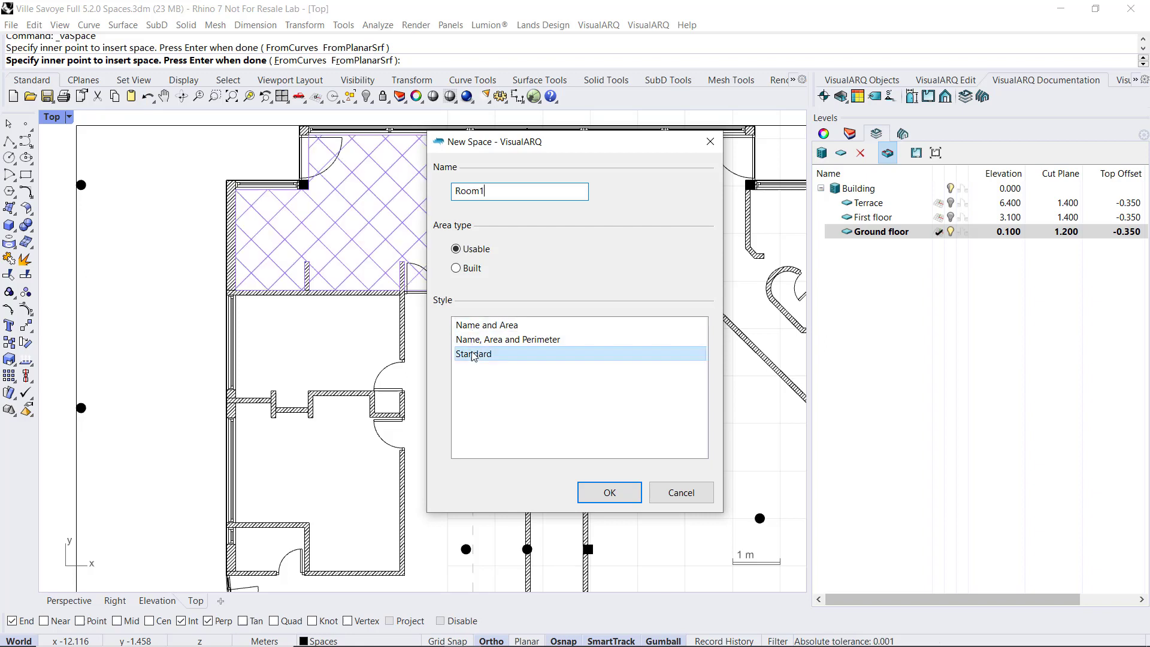
pyautogui.click(605, 491)
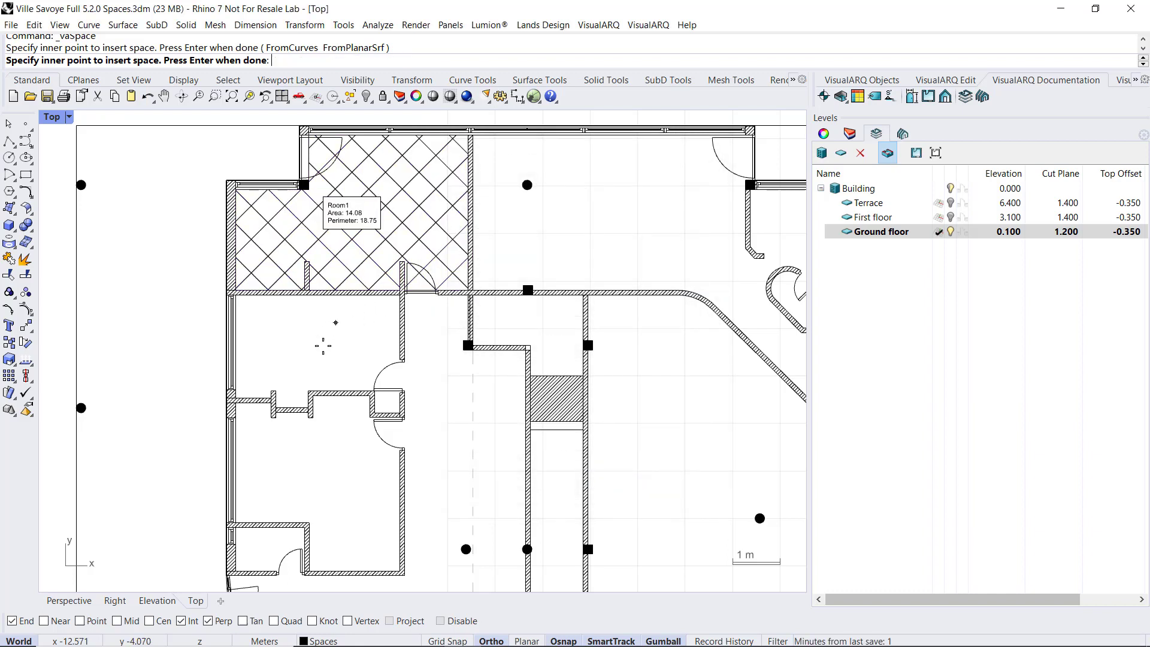
pyautogui.click(328, 345)
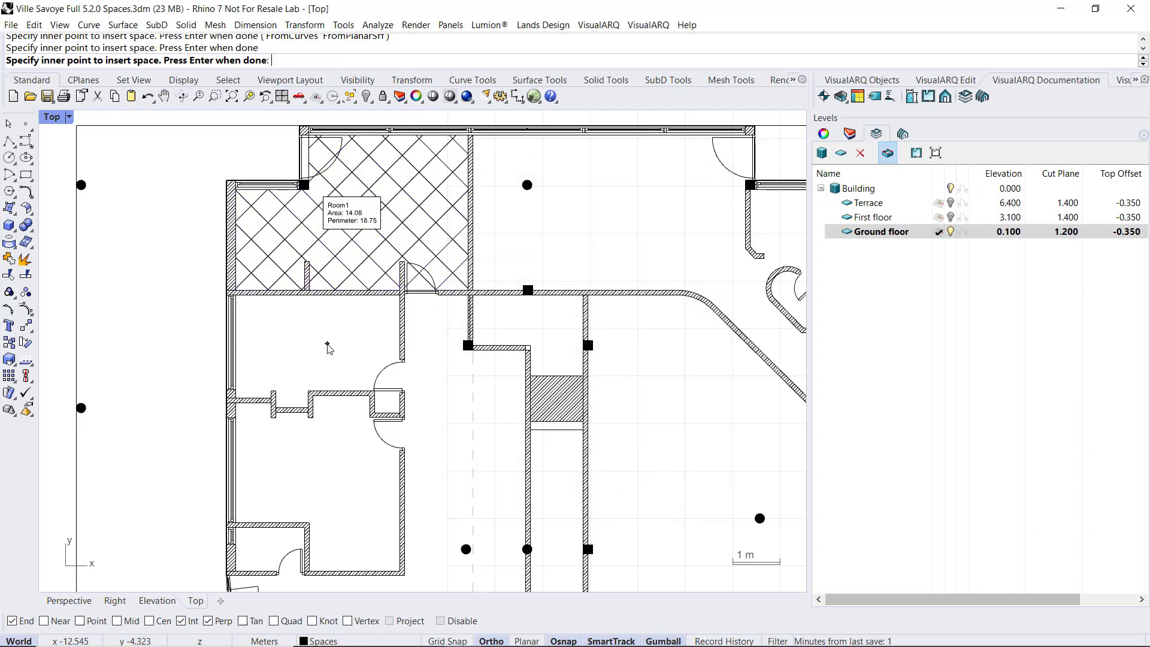
pyautogui.press('Return')
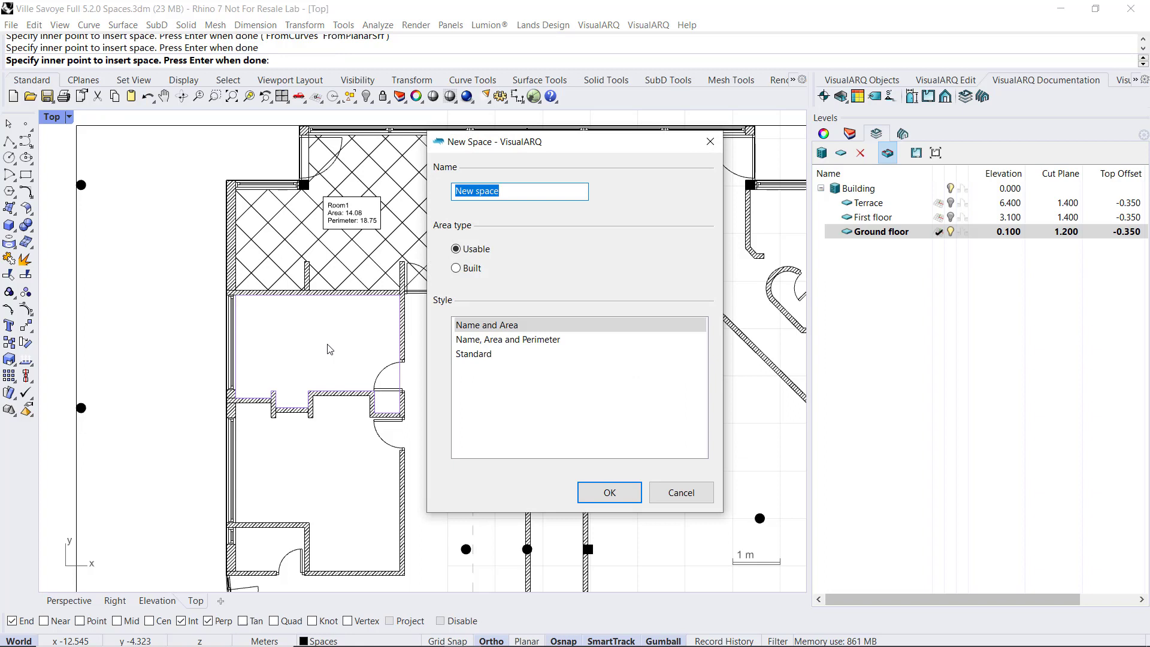
pyautogui.write('Room2')
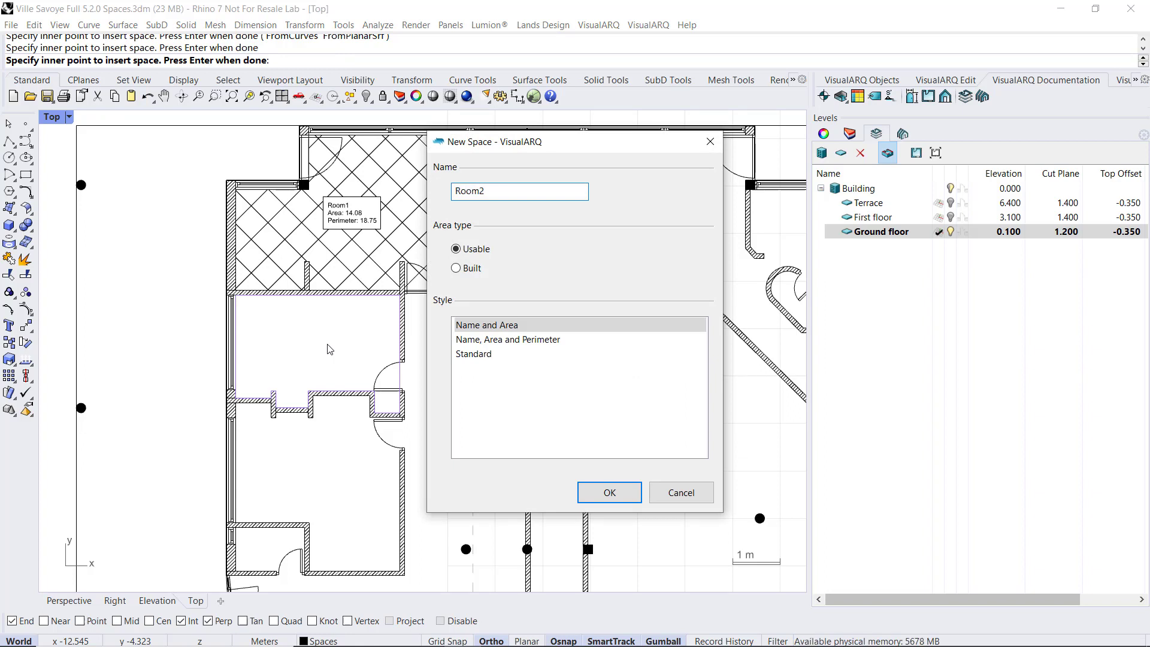
pyautogui.click(488, 357)
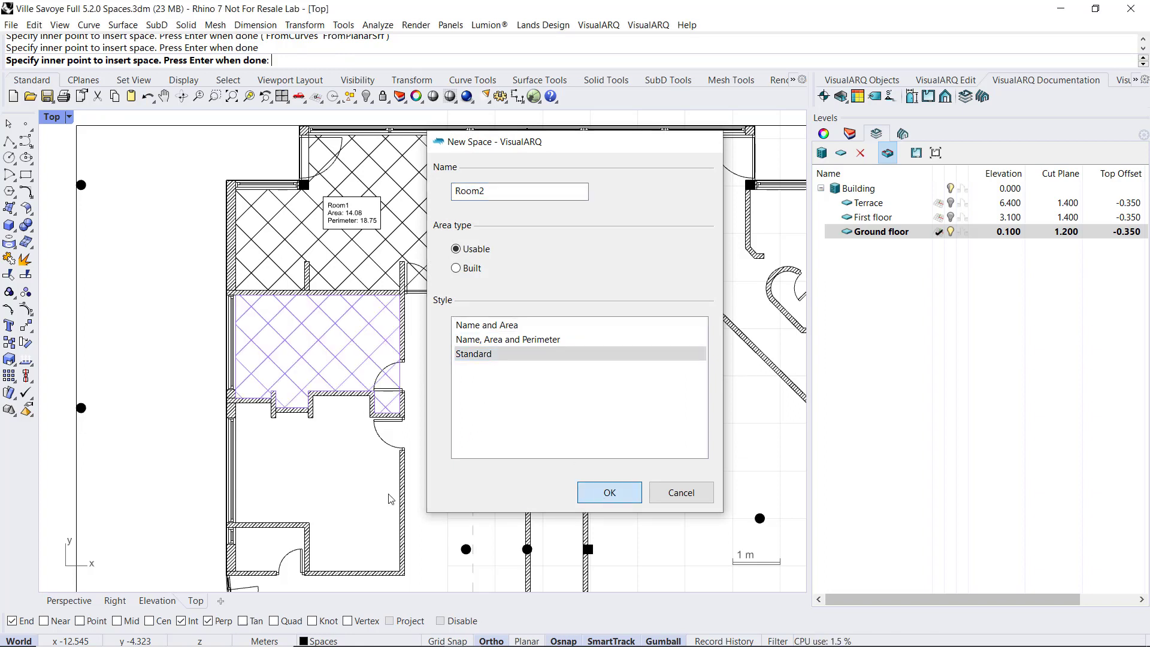
pyautogui.press('Return')
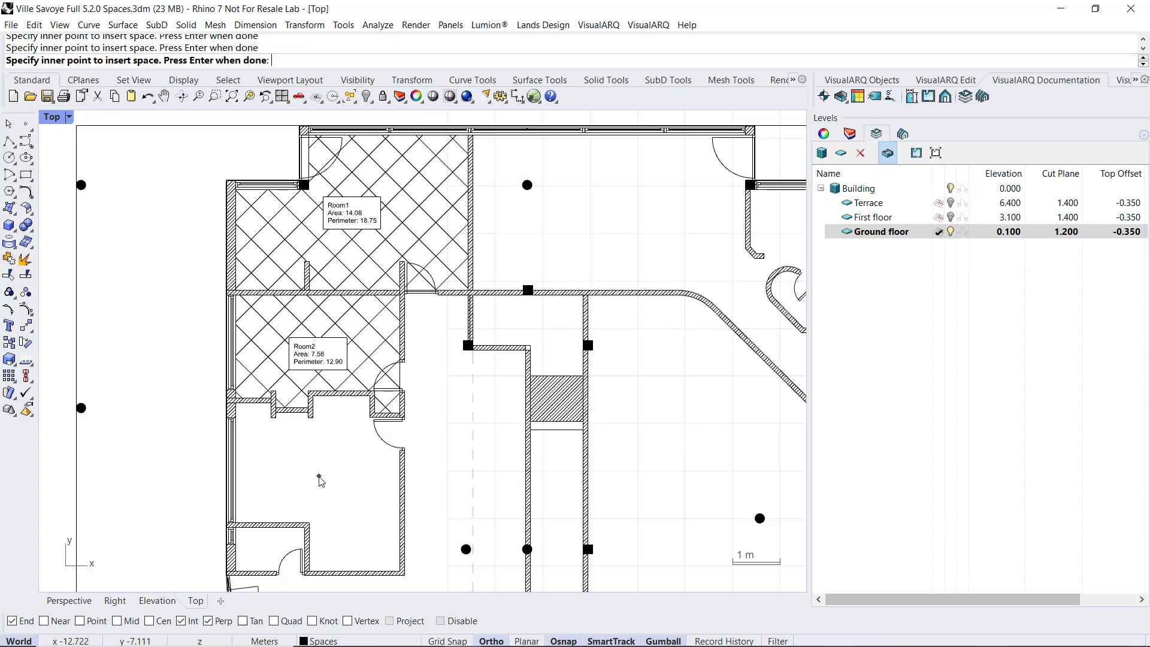
# Add Standard-style spaces Room3 and WC GF in the lower-left rooms and end insertion
pyautogui.click(320, 479)
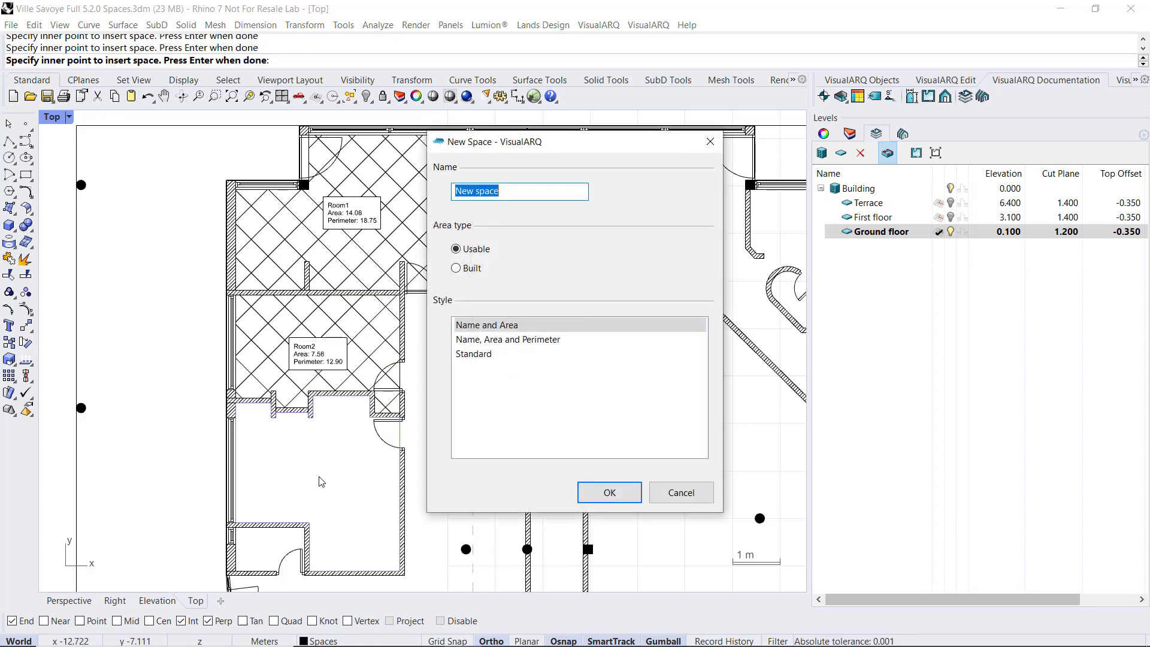
pyautogui.write('Room3')
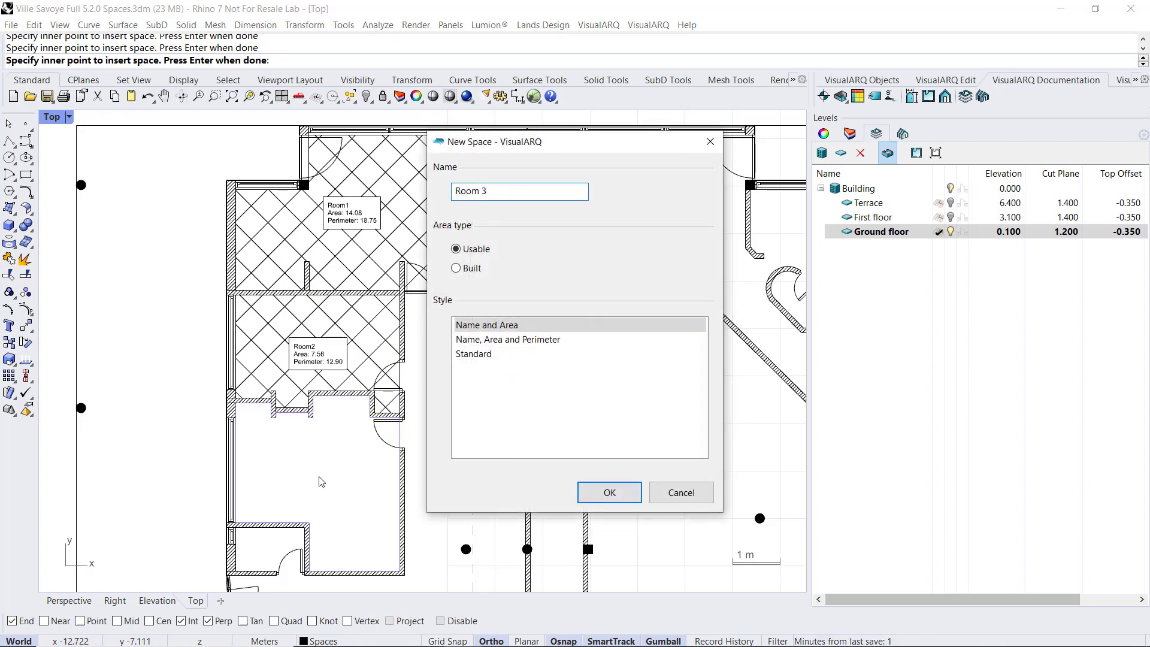
pyautogui.click(475, 354)
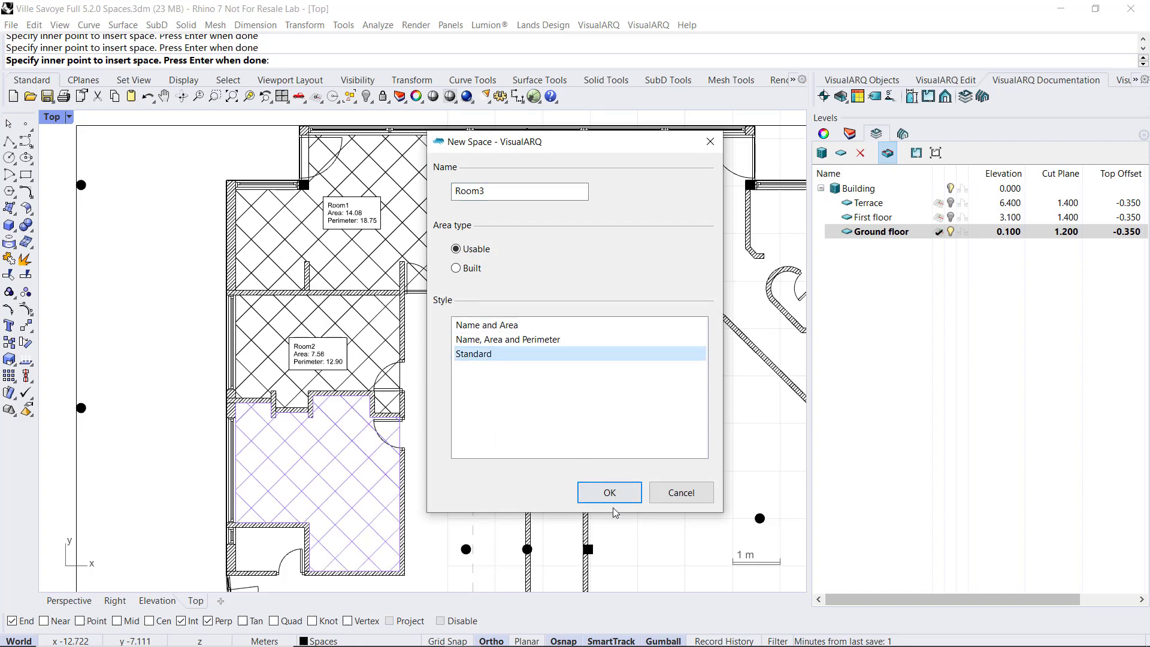
pyautogui.click(609, 493)
pyautogui.click(335, 537)
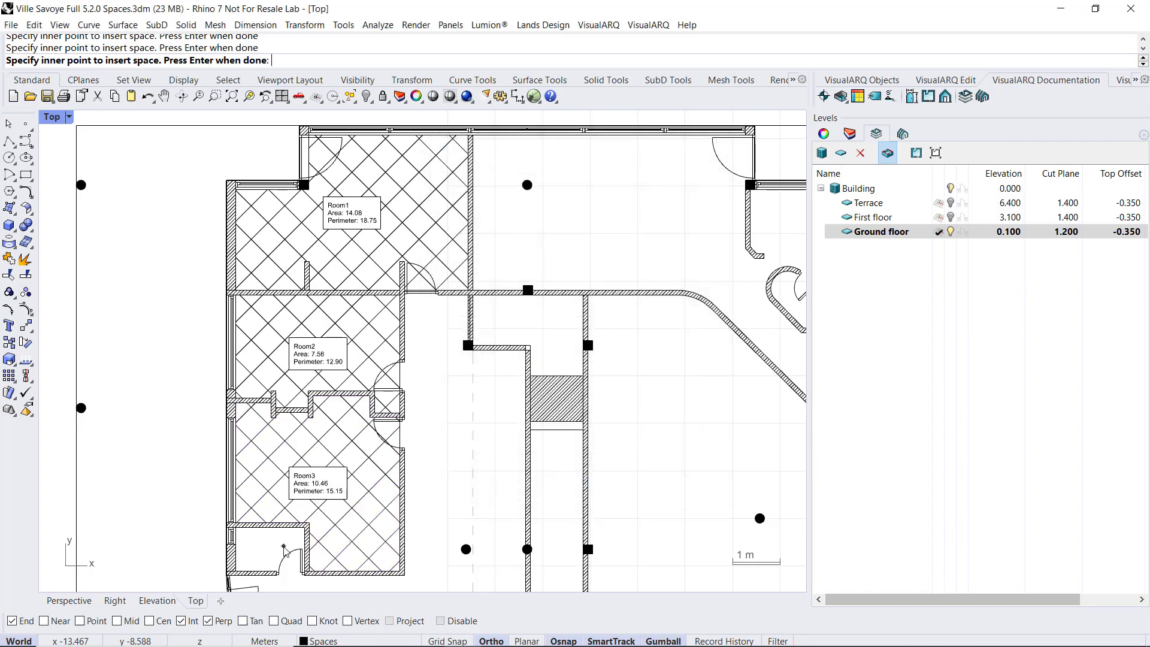
pyautogui.click(277, 553)
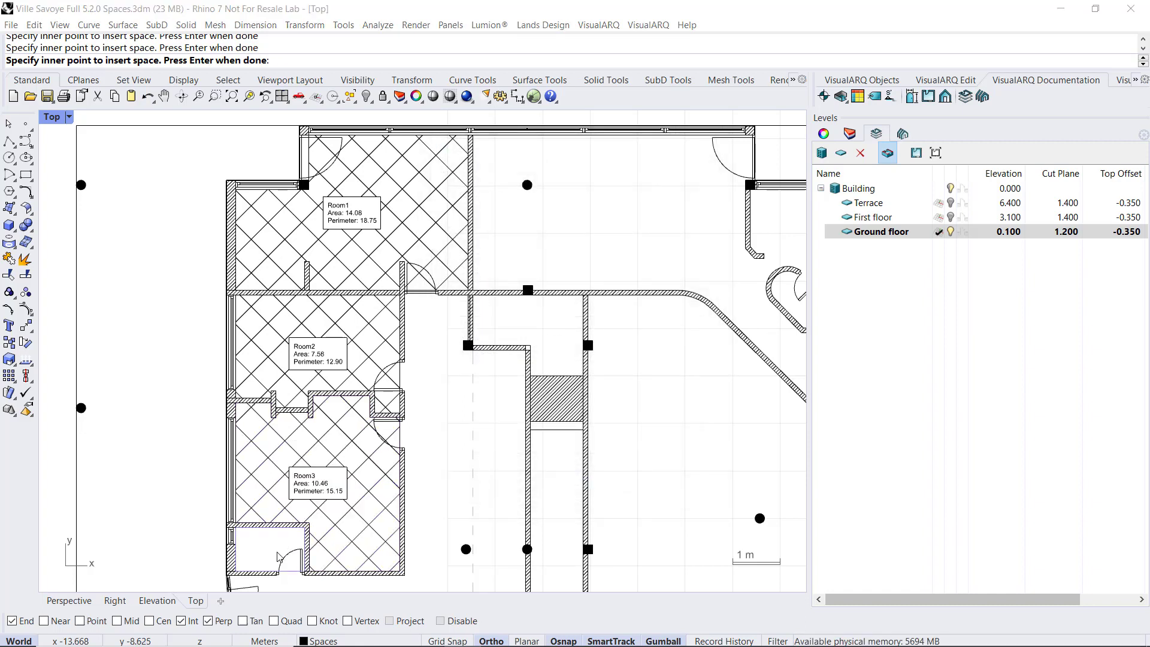
pyautogui.write('wc')
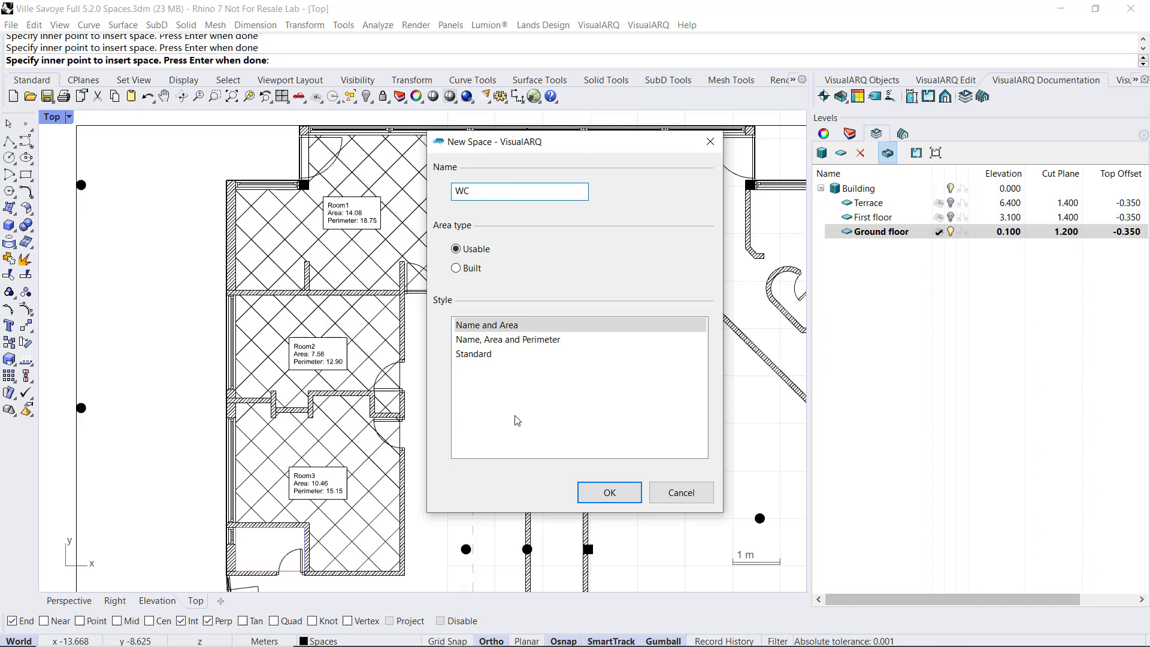
pyautogui.write(' G')
pyautogui.press('BackSpace')
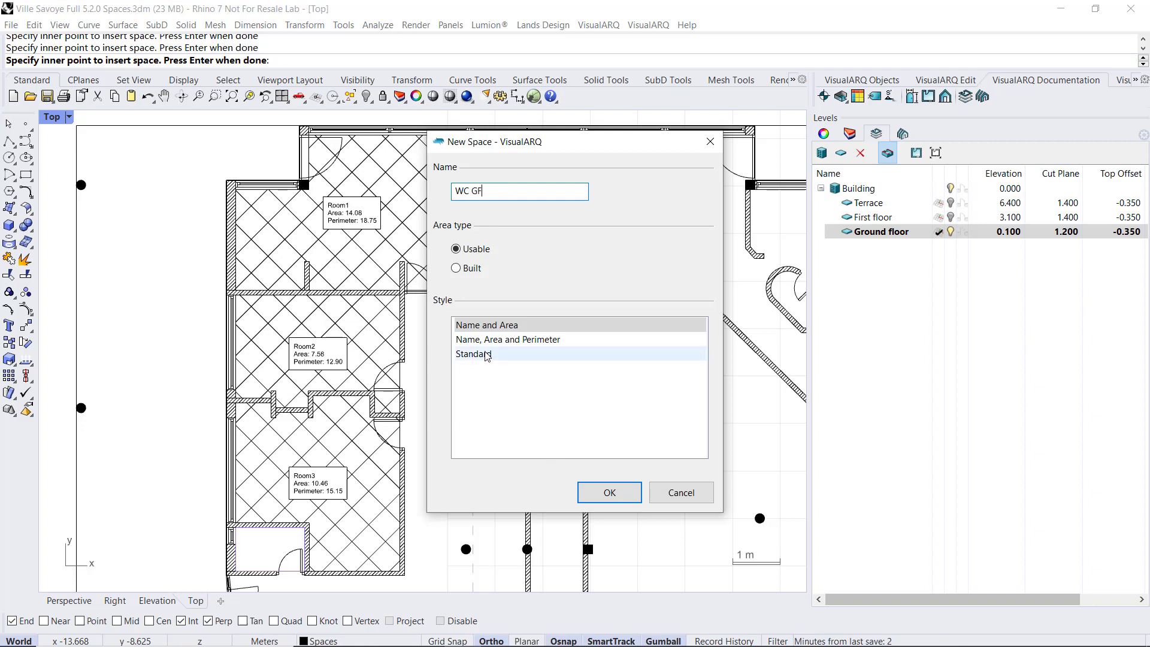
pyautogui.click(484, 353)
pyautogui.click(604, 491)
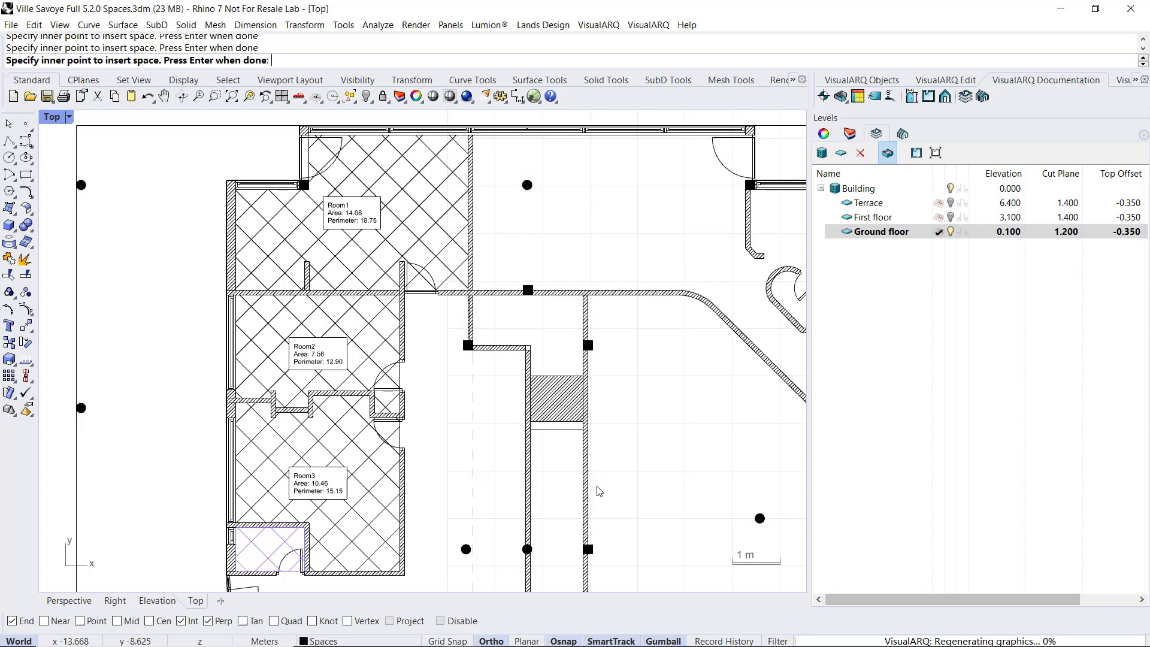
pyautogui.press('Return')
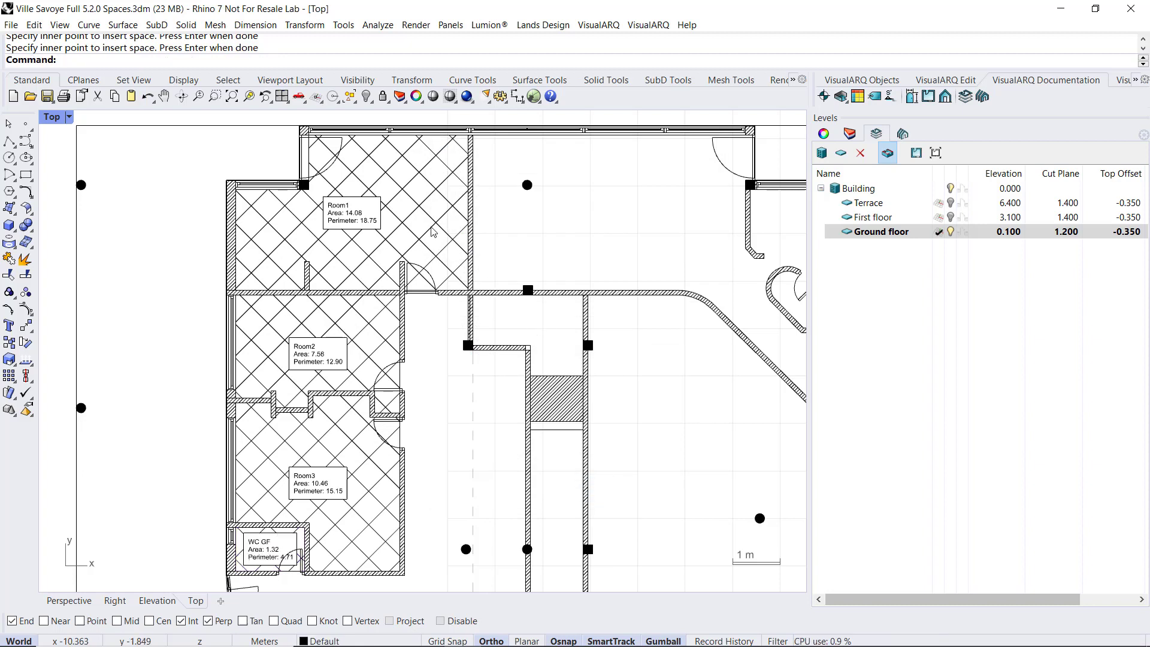
# Move Room1's label lower inside the room using its grip
pyautogui.click(432, 233)
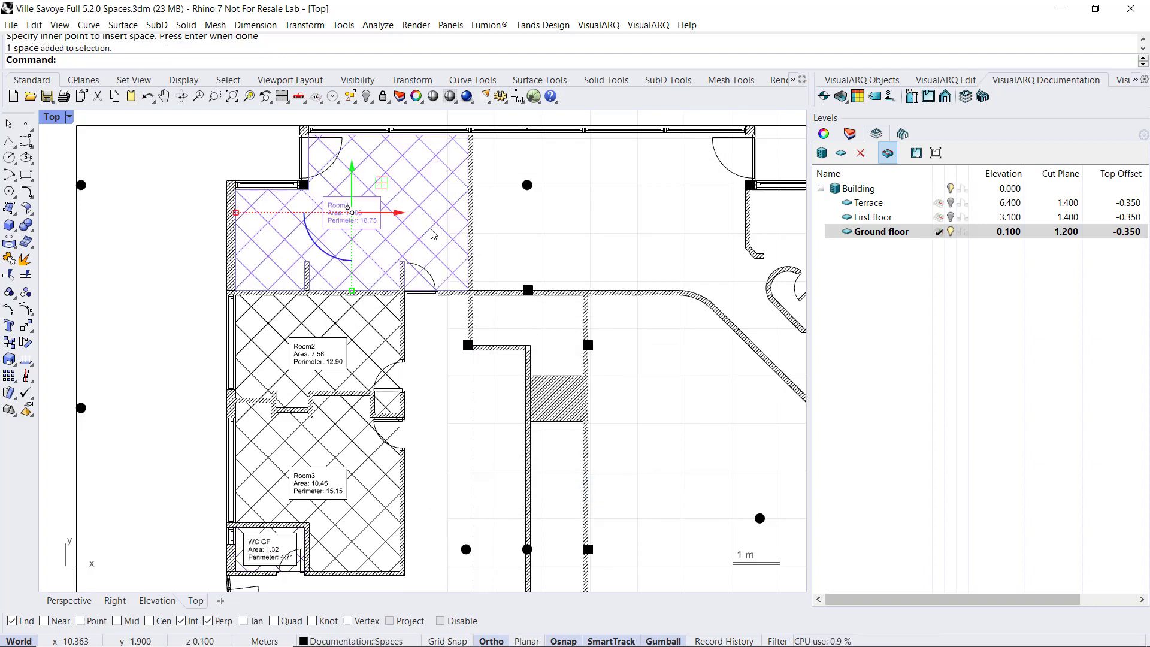
pyautogui.scroll(3, 357, 206)
pyautogui.moveTo(357, 206); pyautogui.dragTo(356, 260, button='right')
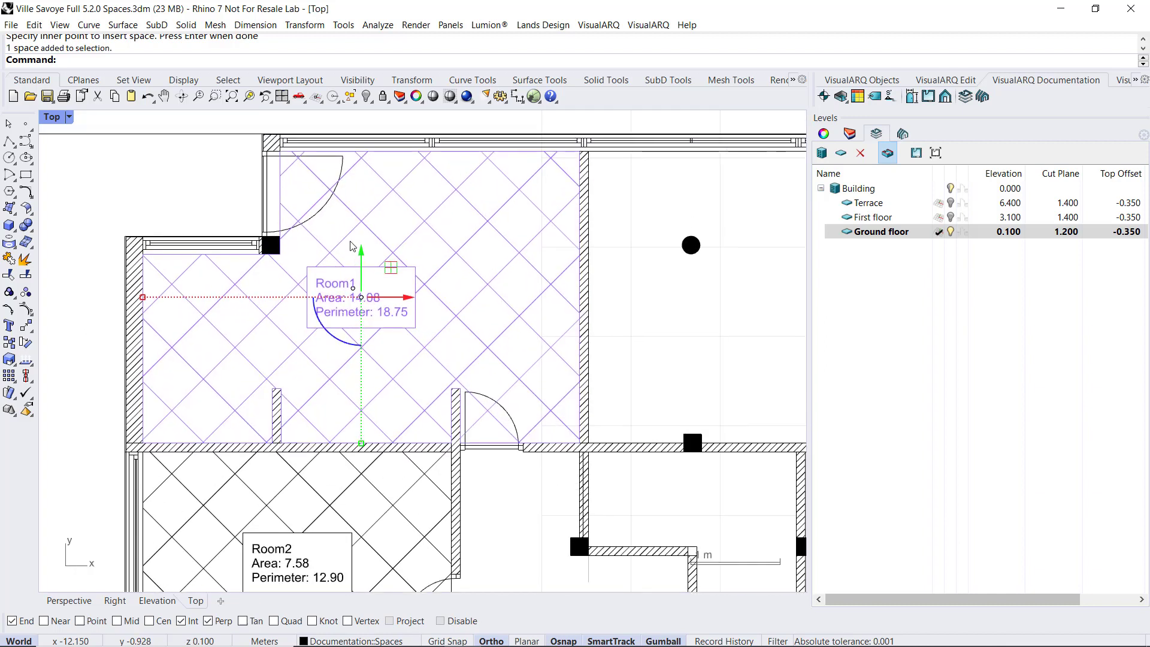
pyautogui.click(663, 640)
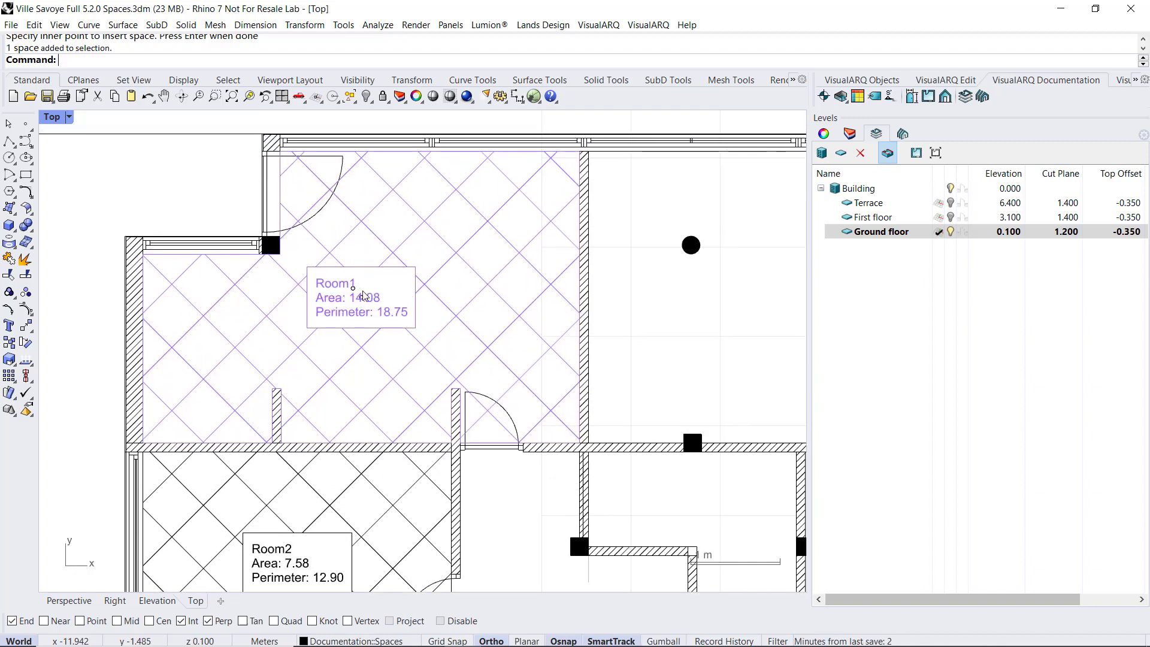
pyautogui.click(361, 298)
pyautogui.moveTo(361, 299); pyautogui.dragTo(362, 361)
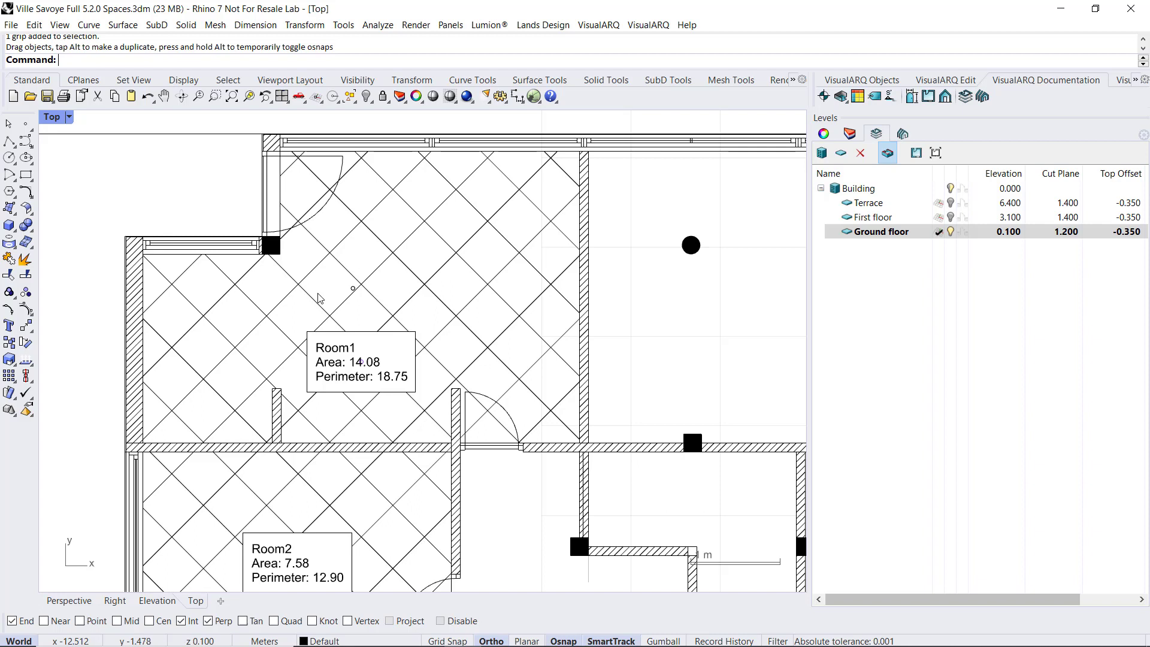
# Stretch Room1's boundary over the adjoining room, then shrink it back to its original room
pyautogui.click(353, 291)
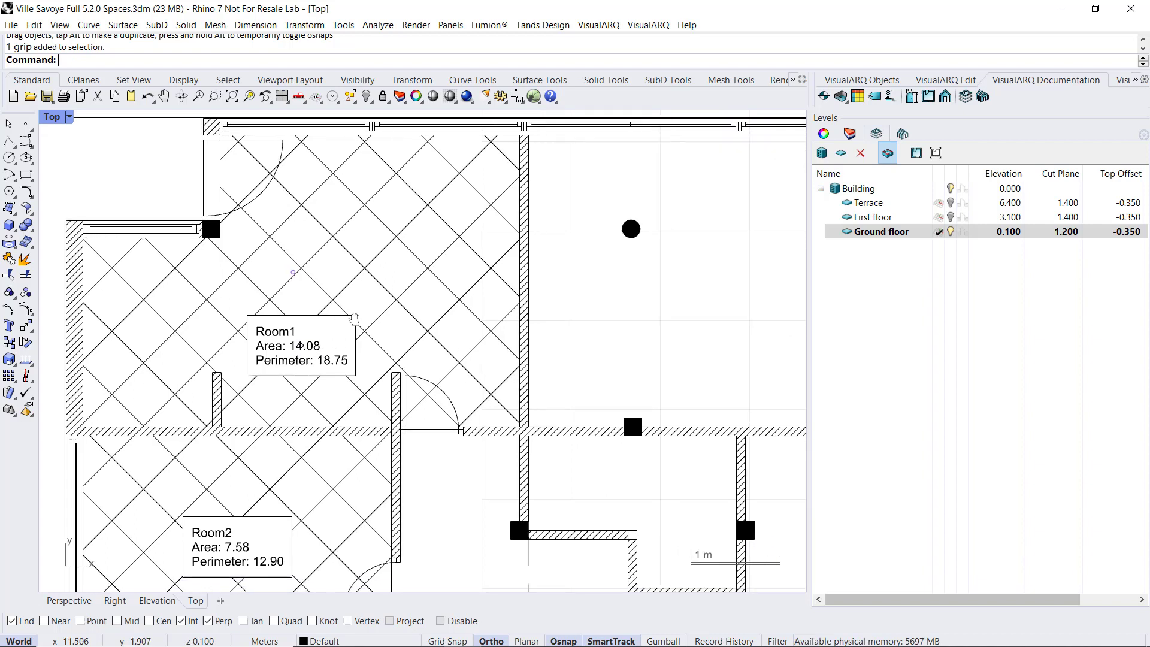
pyautogui.moveTo(411, 334); pyautogui.dragTo(353, 318, button='right')
pyautogui.scroll(-1, 266, 286)
pyautogui.moveTo(265, 286); pyautogui.dragTo(220, 288, button='right')
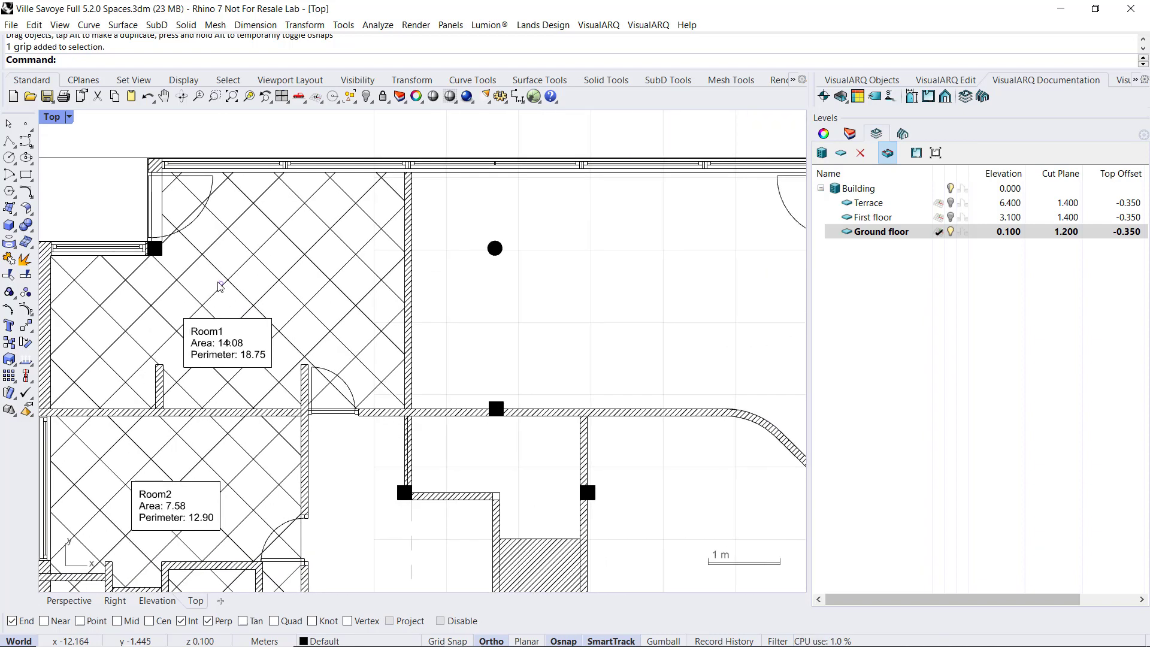
pyautogui.moveTo(222, 286); pyautogui.dragTo(585, 274)
pyautogui.moveTo(574, 294); pyautogui.dragTo(470, 287, button='right')
pyautogui.scroll(-1, 470, 287)
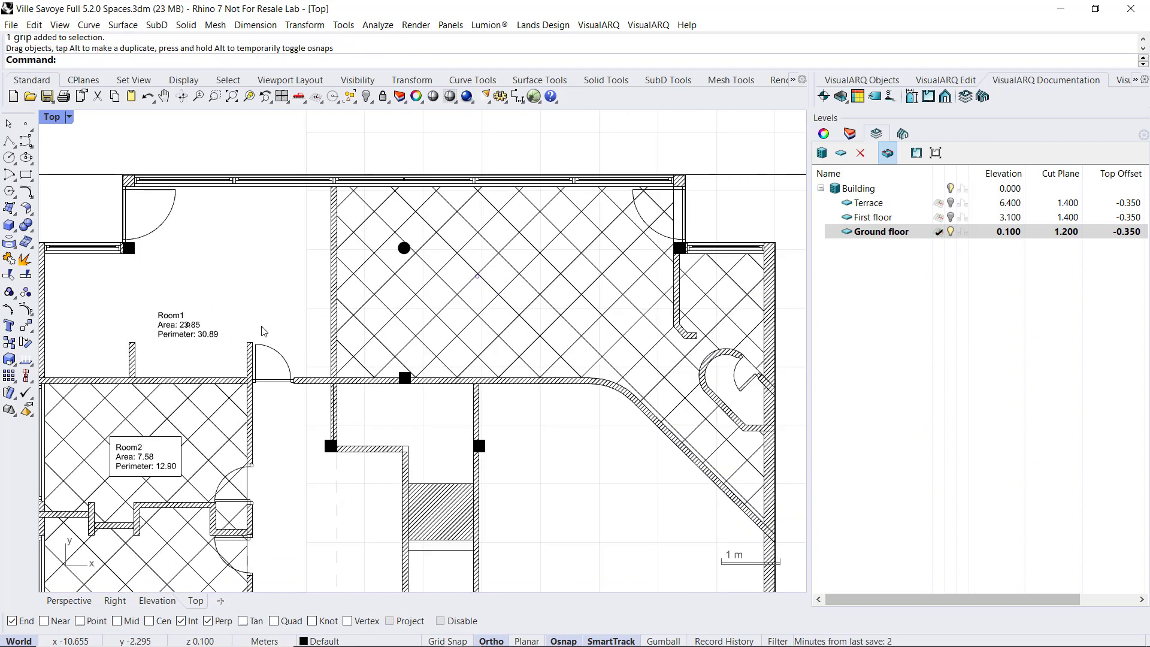
pyautogui.click(208, 333)
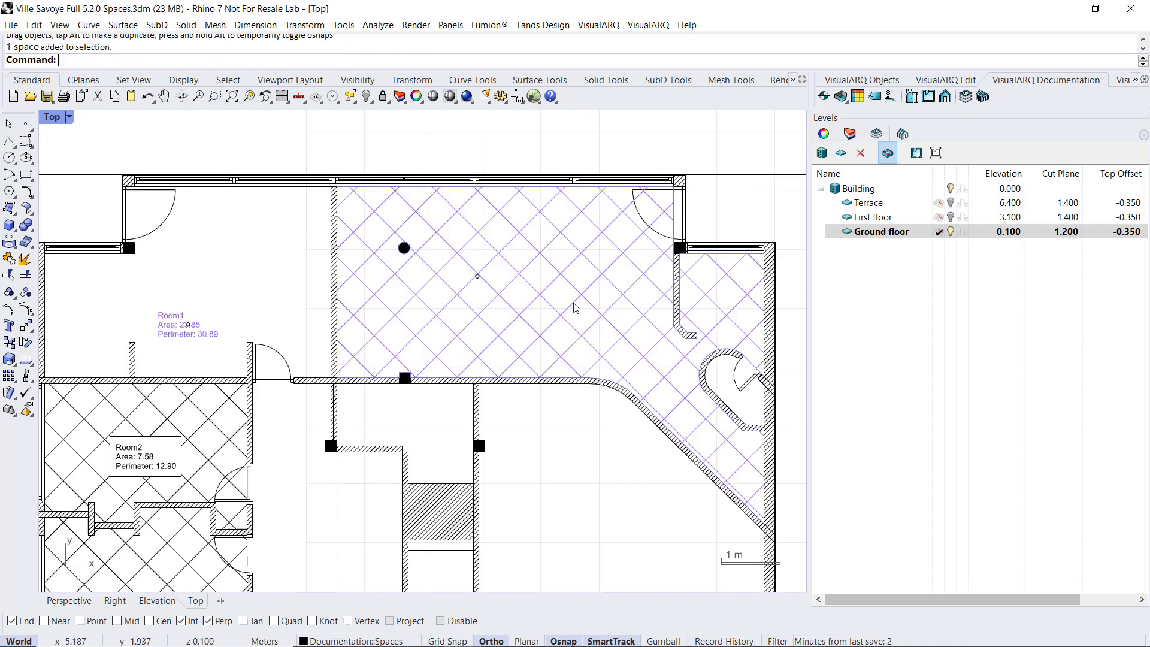
pyautogui.moveTo(575, 308); pyautogui.dragTo(609, 314, button='right')
pyautogui.moveTo(510, 282); pyautogui.dragTo(305, 289)
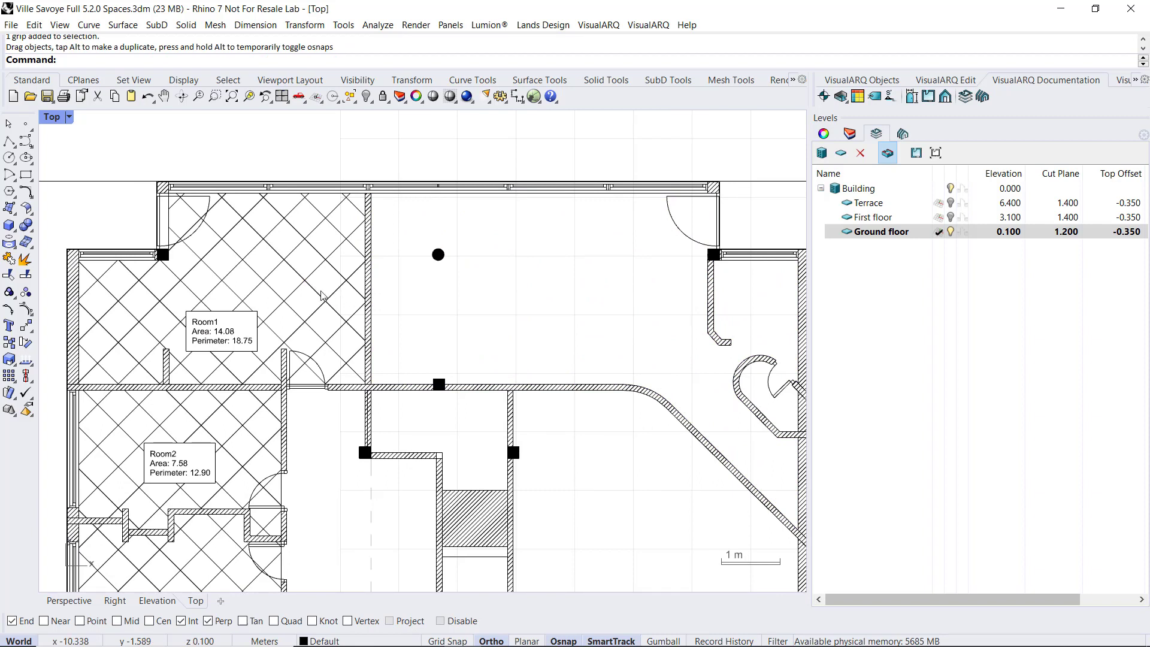
# Copy Room1 4.499 m right so it fills the adjacent room at 23.85 area
pyautogui.click(321, 295)
pyautogui.click(9, 342)
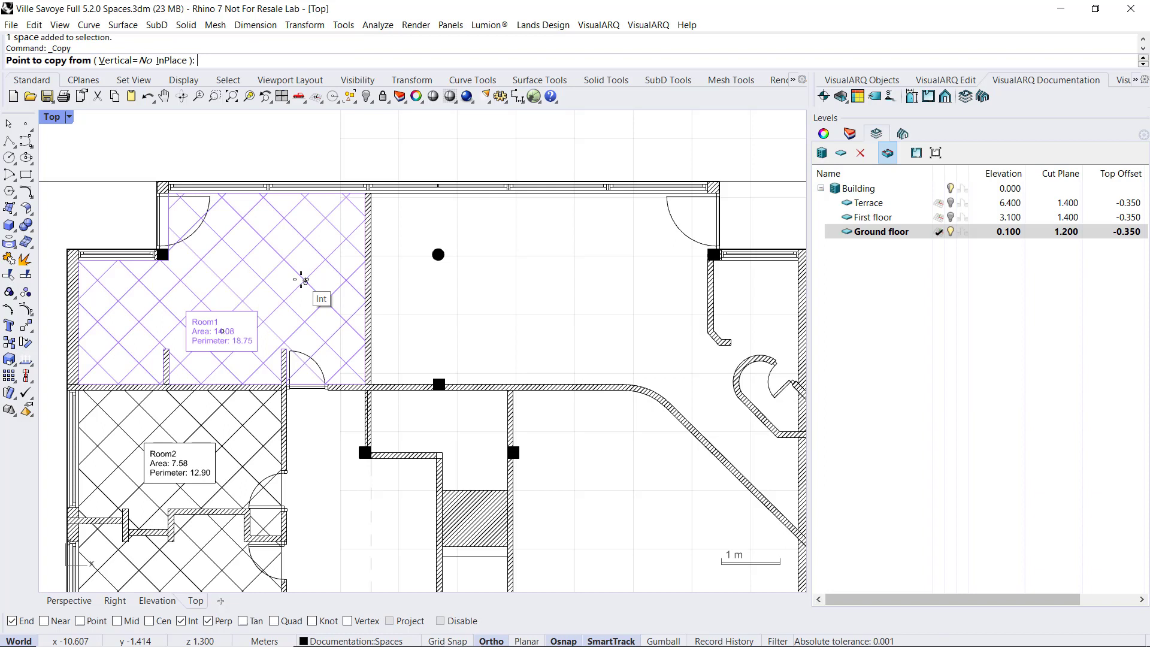
pyautogui.click(302, 279)
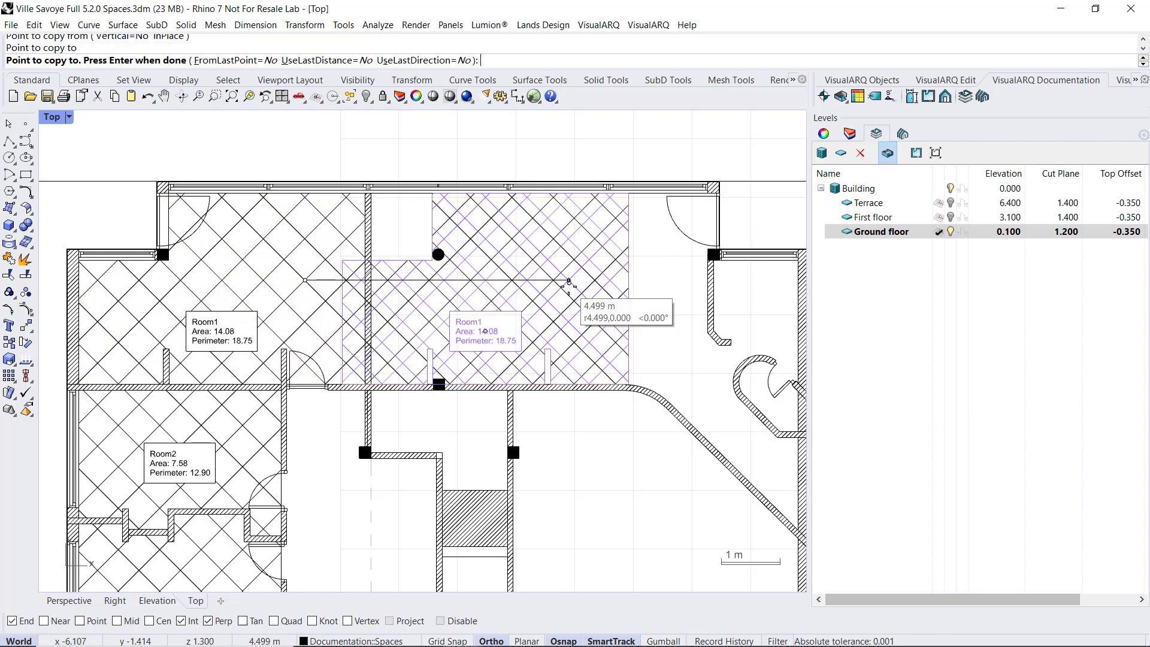
pyautogui.click(568, 285)
pyautogui.press('Return')
pyautogui.moveTo(611, 342); pyautogui.dragTo(537, 324, button='right')
pyautogui.scroll(2, 521, 294)
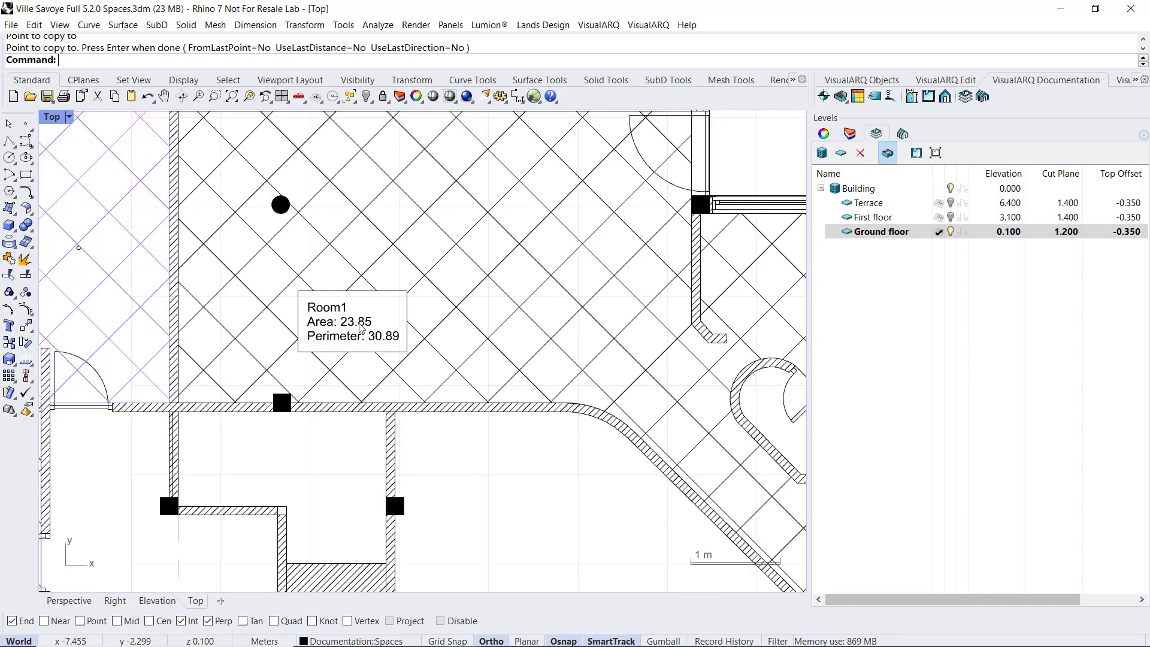
pyautogui.scroll(-1, 361, 327)
pyautogui.moveTo(361, 328); pyautogui.dragTo(312, 351, button='right')
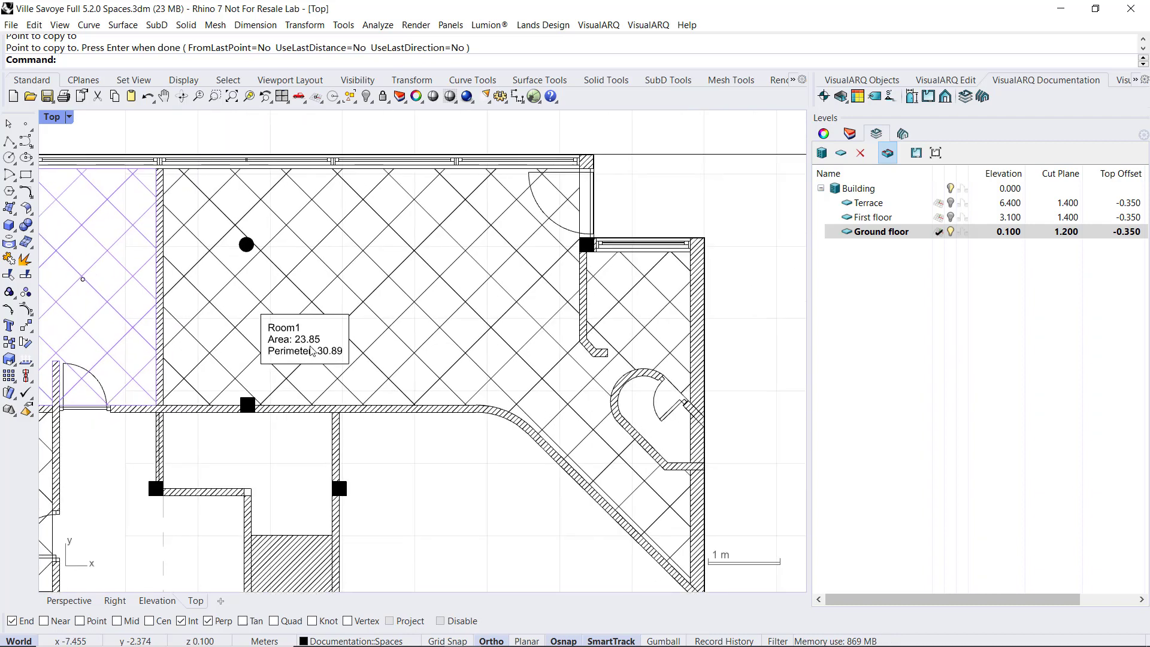
# Change the copied space's name from Room1 to Room4 in its VisualARQ Space properties
pyautogui.click(308, 344)
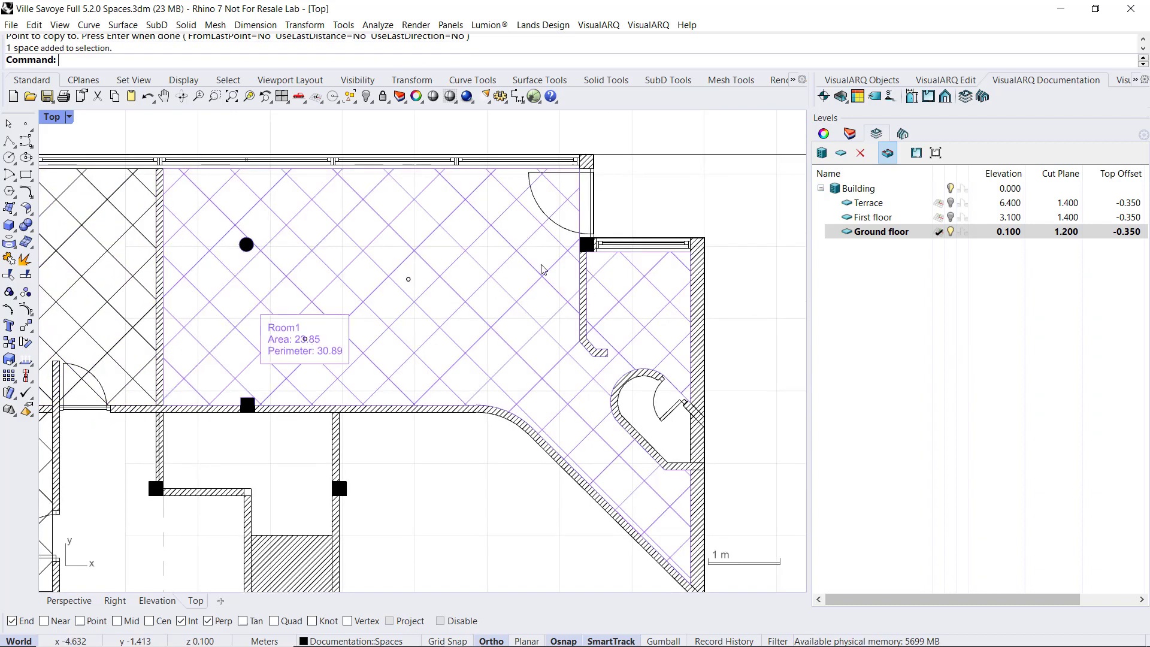
pyautogui.click(822, 135)
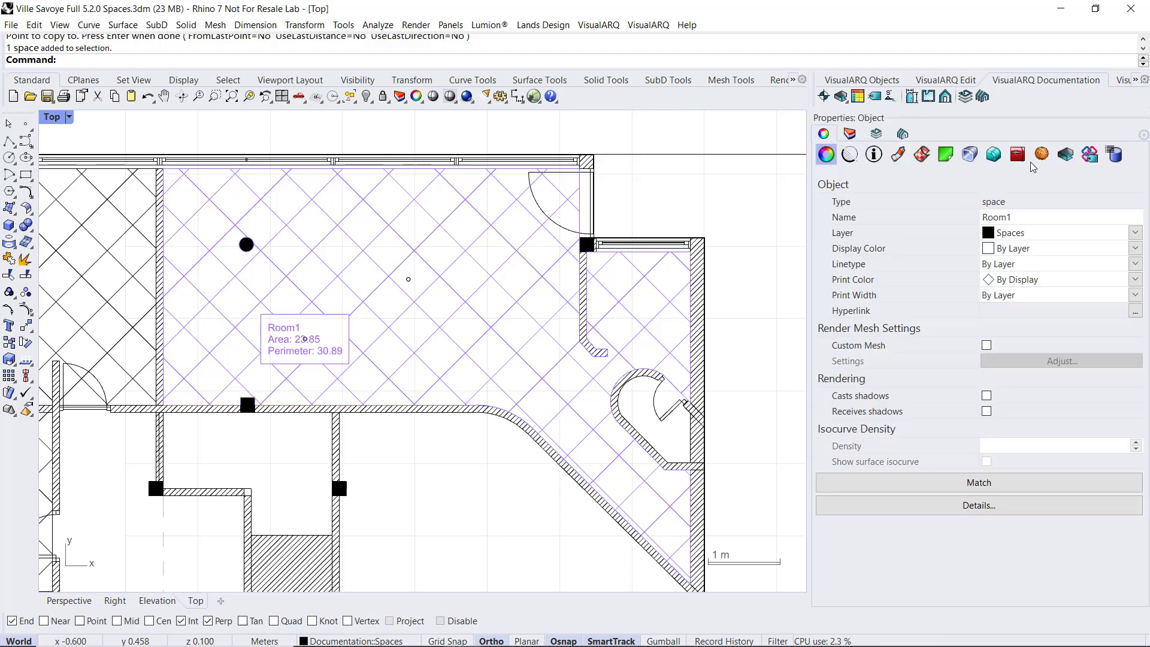
pyautogui.click(1067, 157)
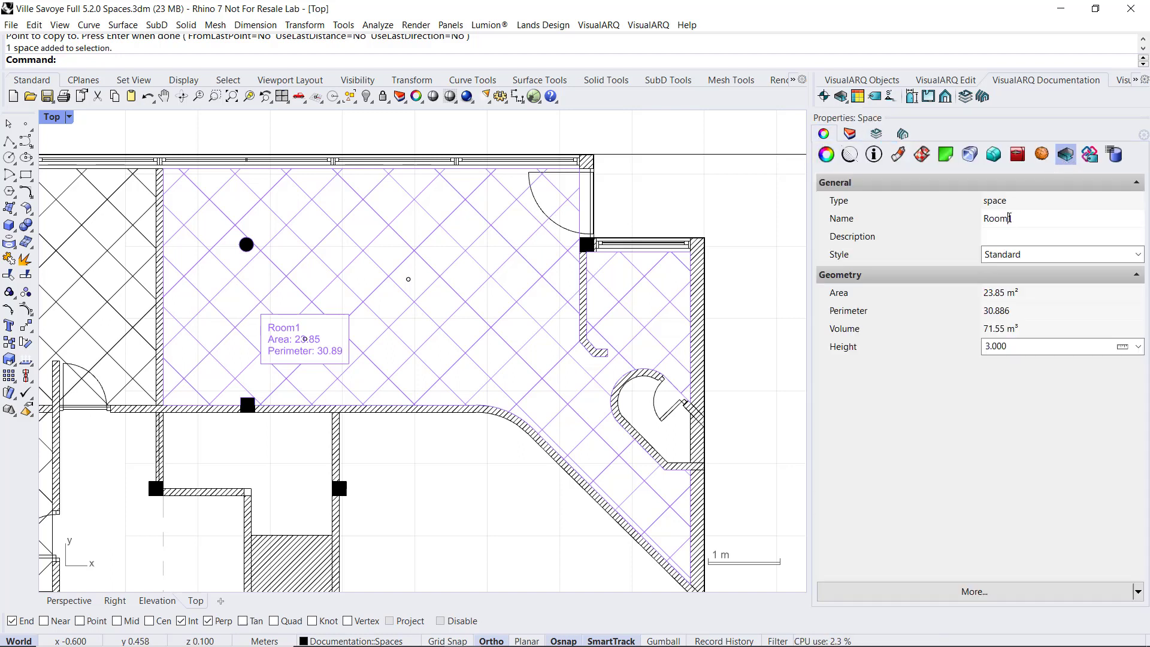
pyautogui.moveTo(1009, 218); pyautogui.dragTo(1013, 218)
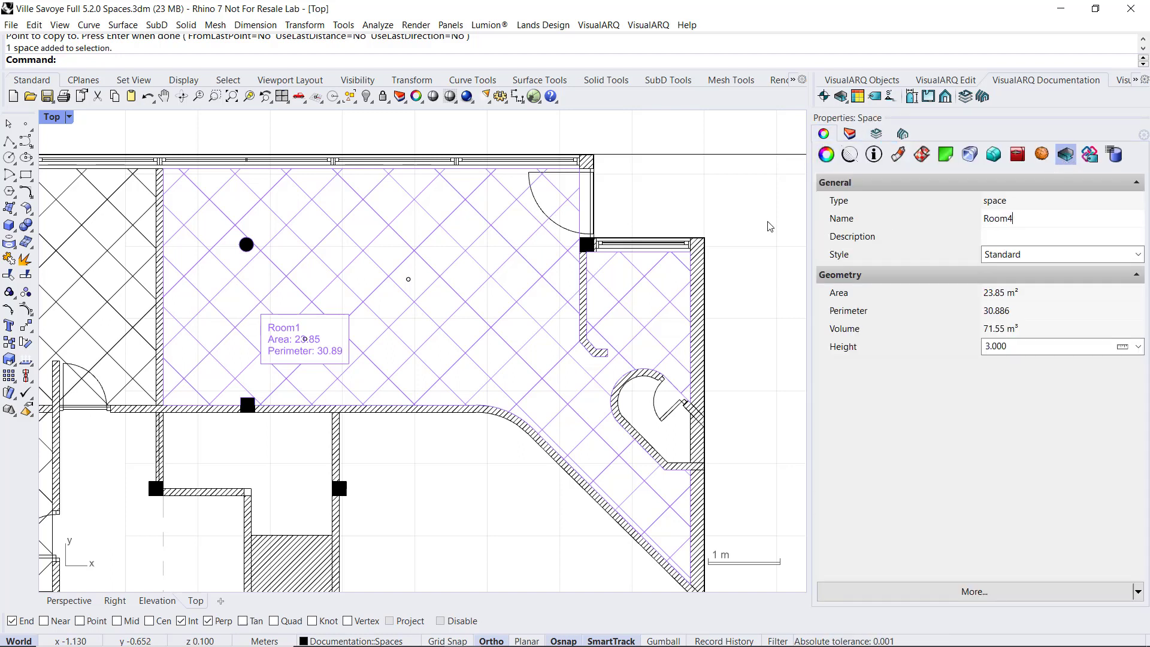
pyautogui.click(554, 255)
pyautogui.scroll(-5, 555, 256)
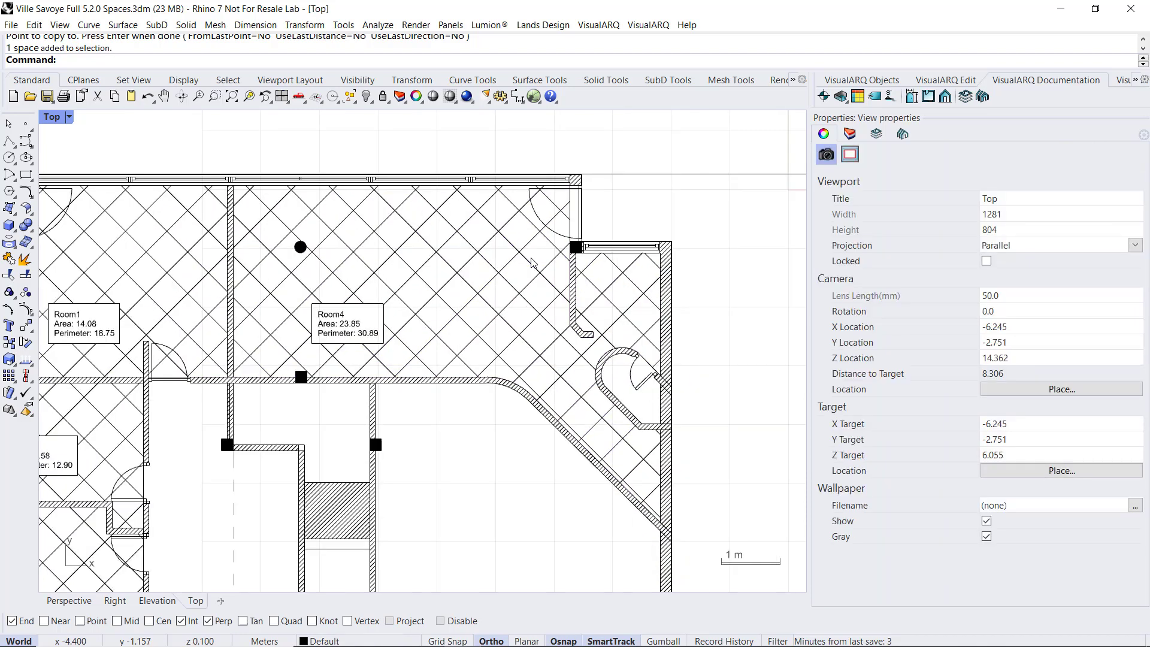
pyautogui.scroll(-2, 529, 265)
pyautogui.moveTo(491, 386); pyautogui.dragTo(486, 290, button='right')
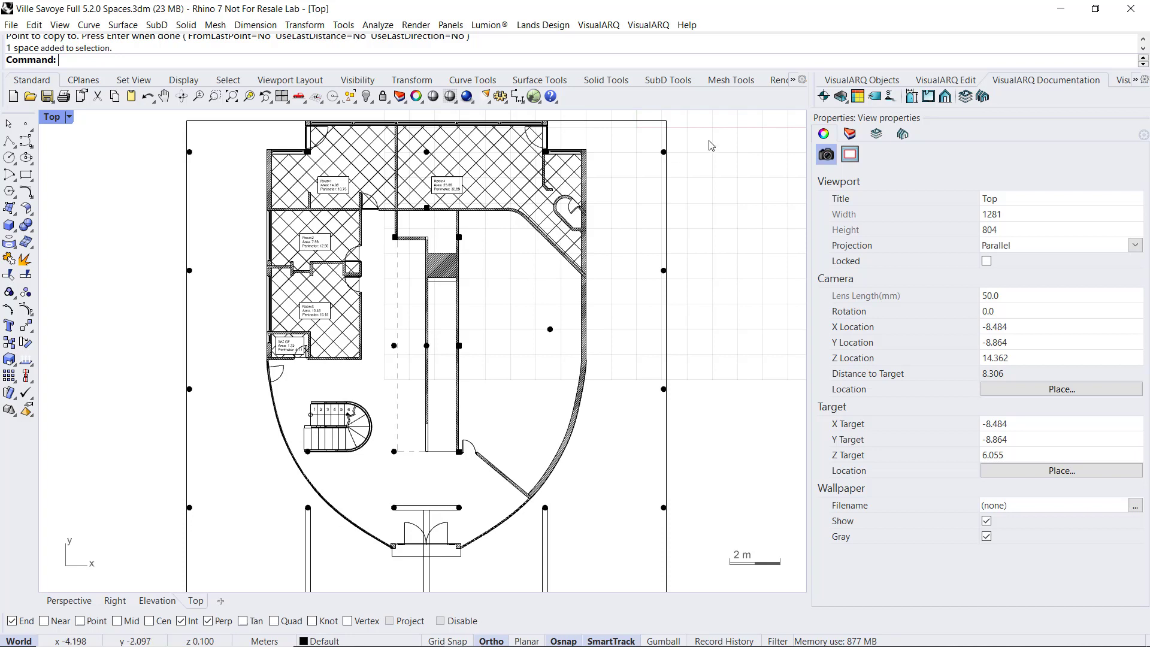
# Insert a Standard-style space named Garage in the large curved right-side room
pyautogui.click(840, 97)
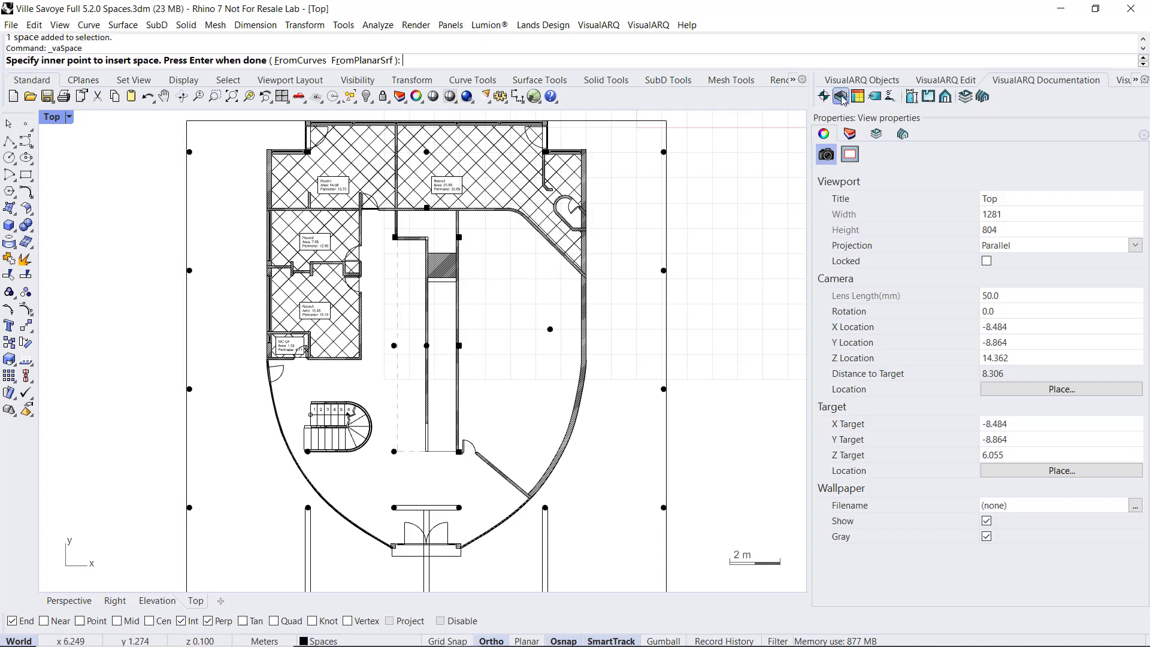
pyautogui.click(525, 366)
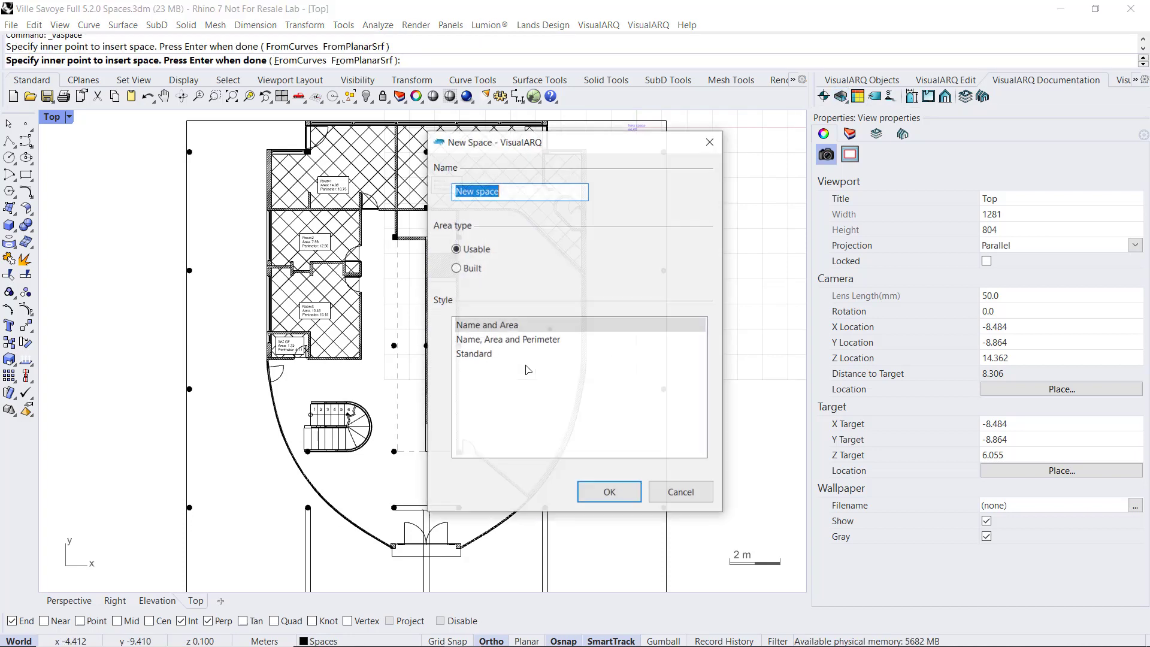
pyautogui.click(505, 354)
pyautogui.tripleClick(515, 193)
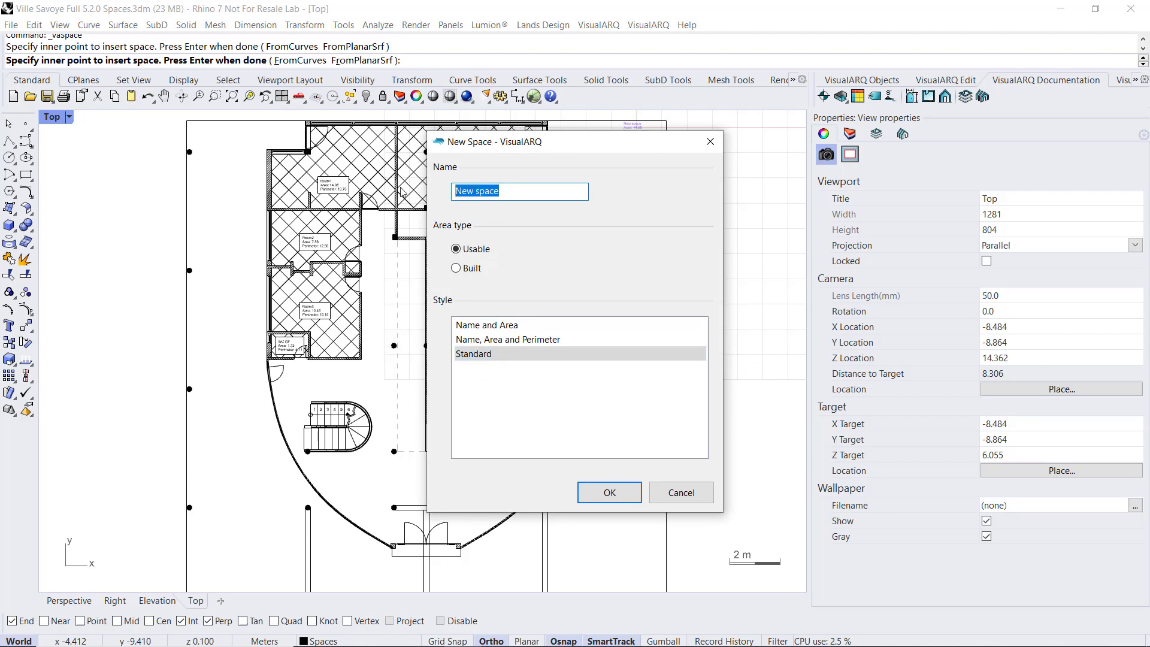
pyautogui.write('gAR')
pyautogui.press('BackSpace')
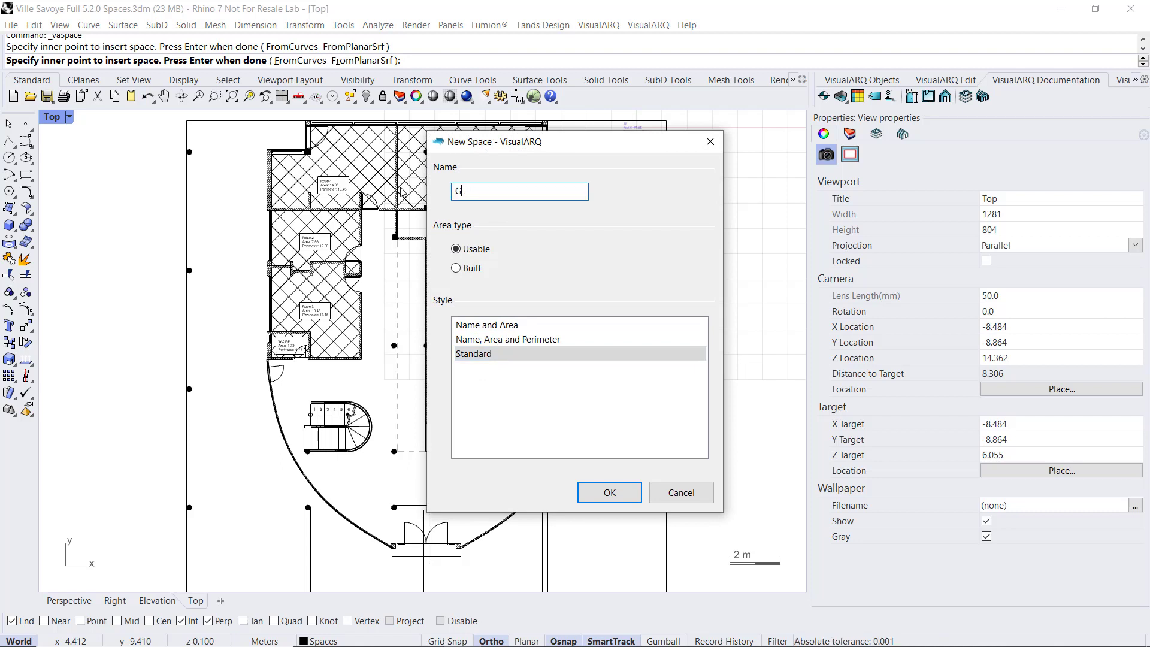
pyautogui.click(608, 492)
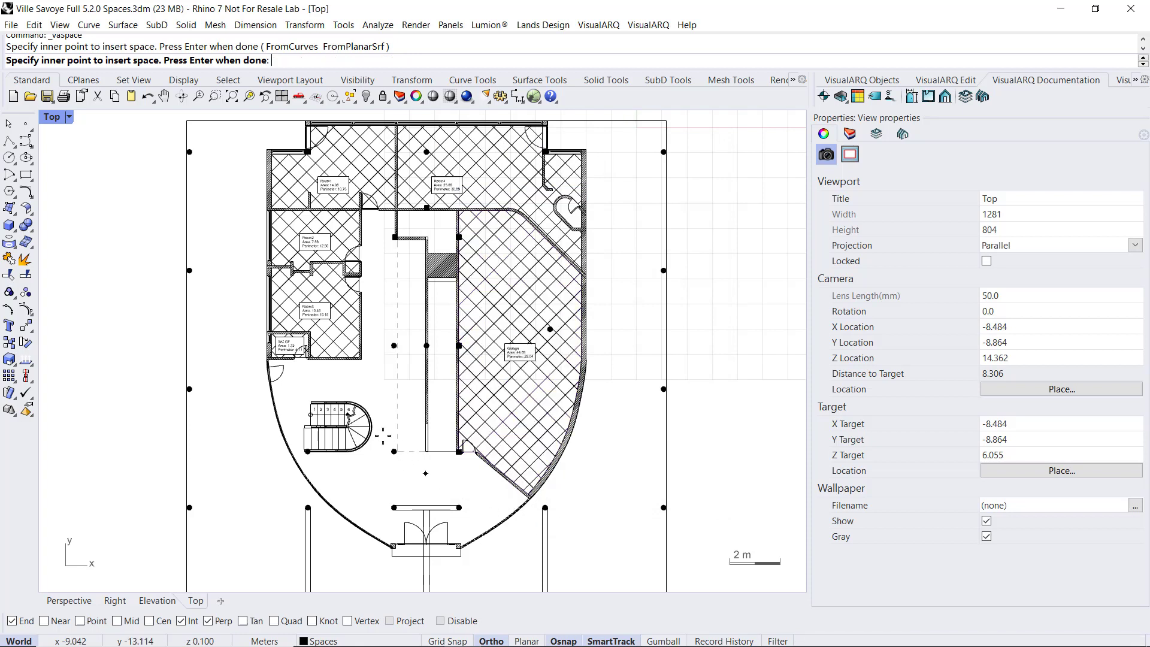
pyautogui.click(385, 389)
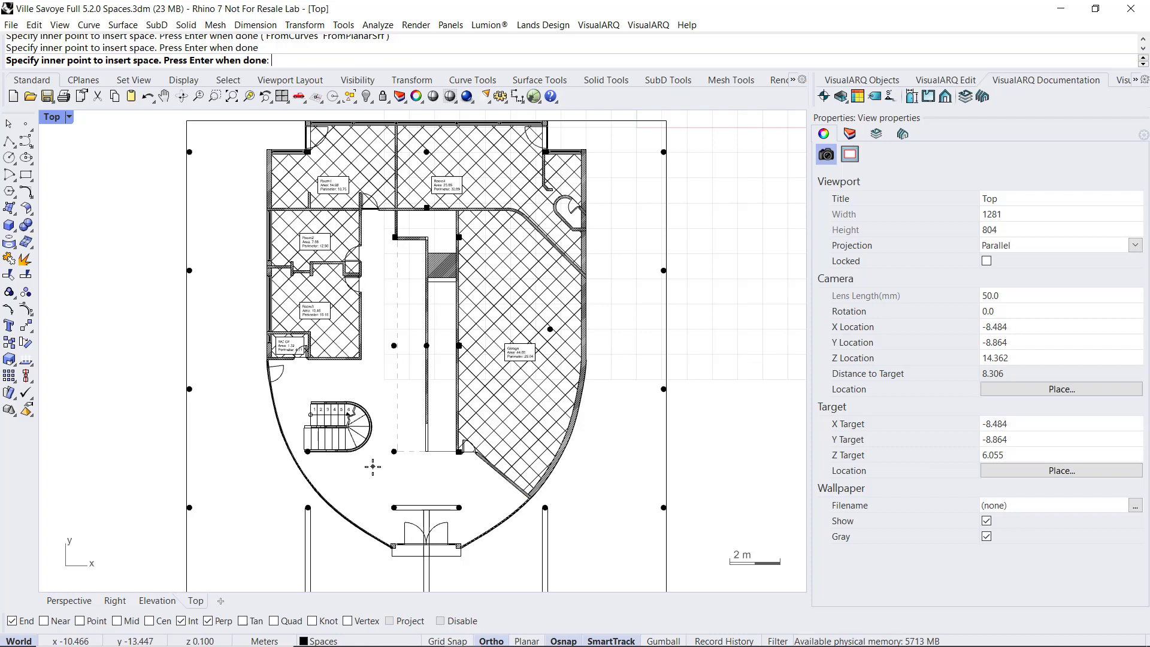
# Drag the entrance curtain wall's start-extension grip to the adjoining column corner
pyautogui.press('Return')
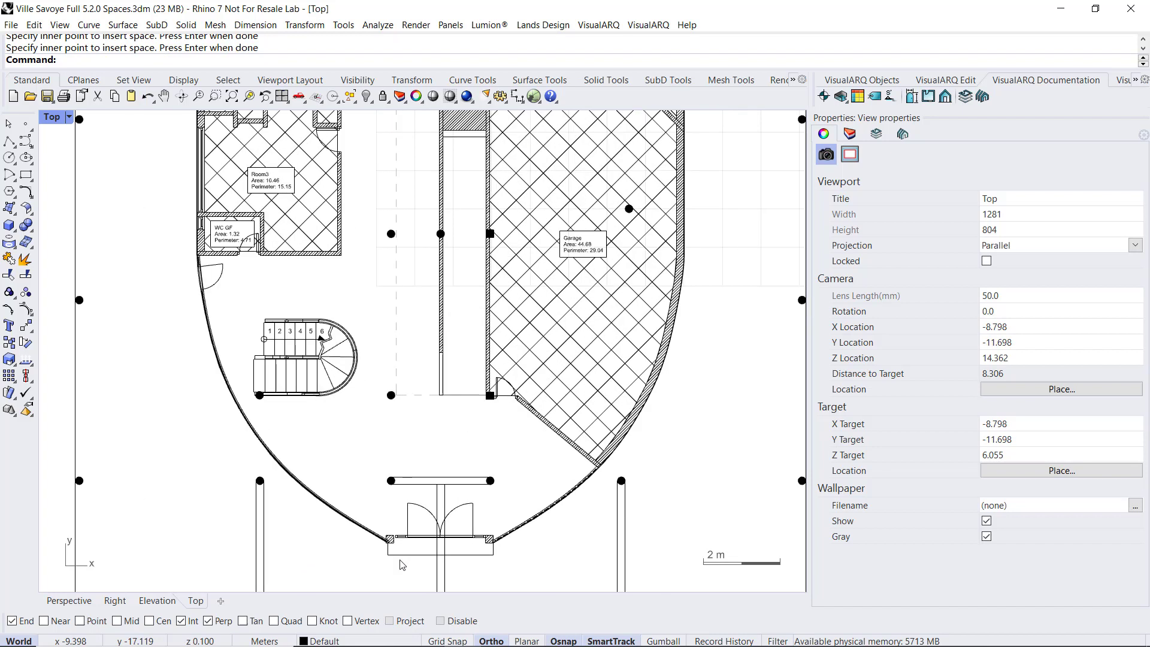
pyautogui.scroll(10, 399, 557)
pyautogui.click(386, 492)
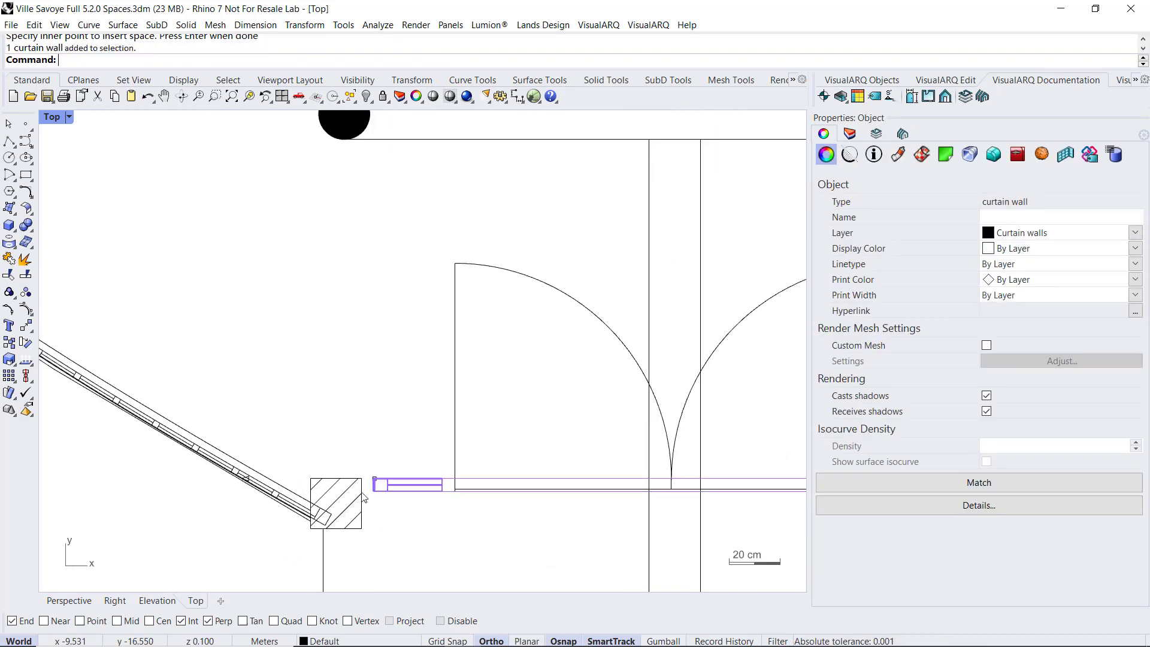
pyautogui.click(374, 479)
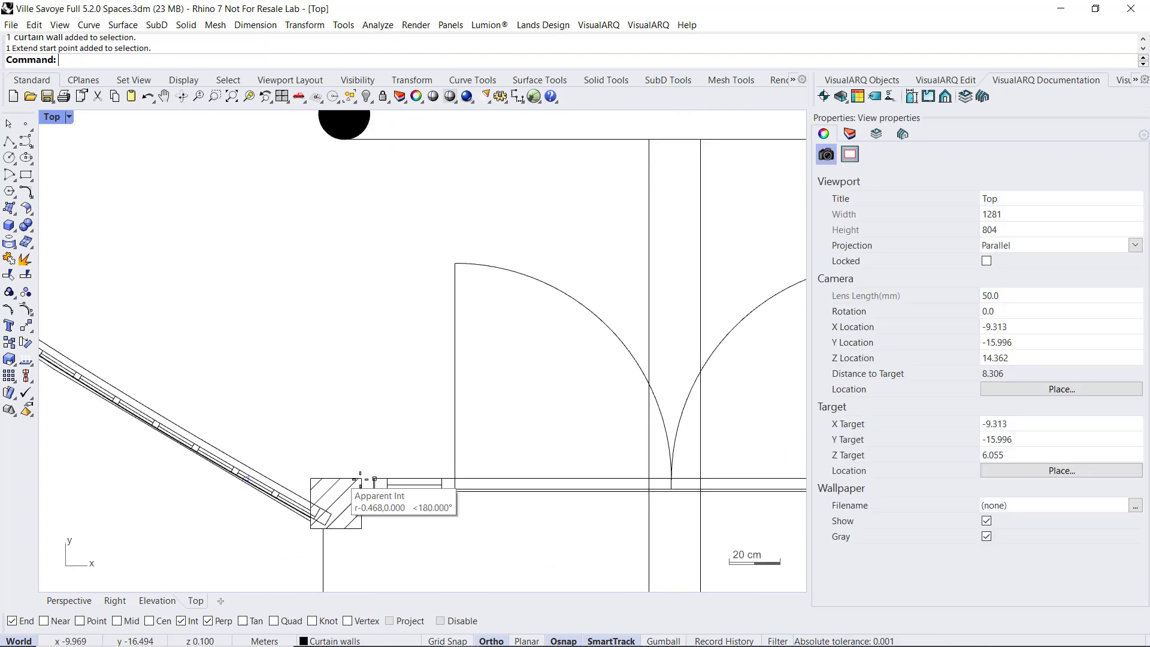
pyautogui.moveTo(374, 479); pyautogui.dragTo(360, 479)
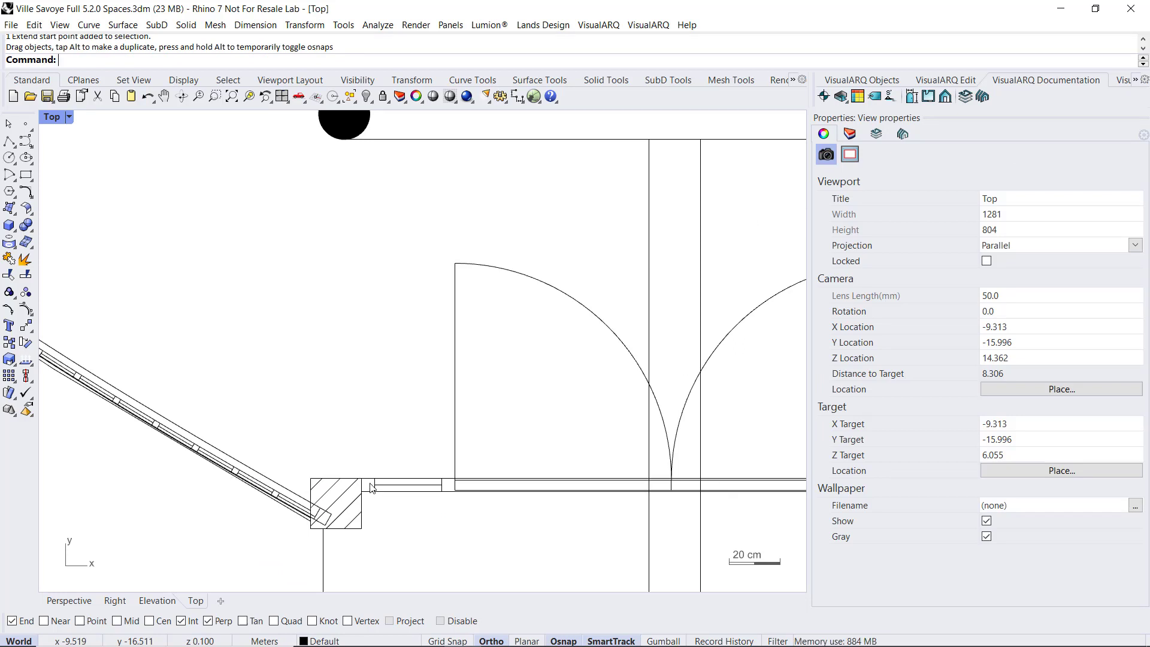
pyautogui.click(371, 488)
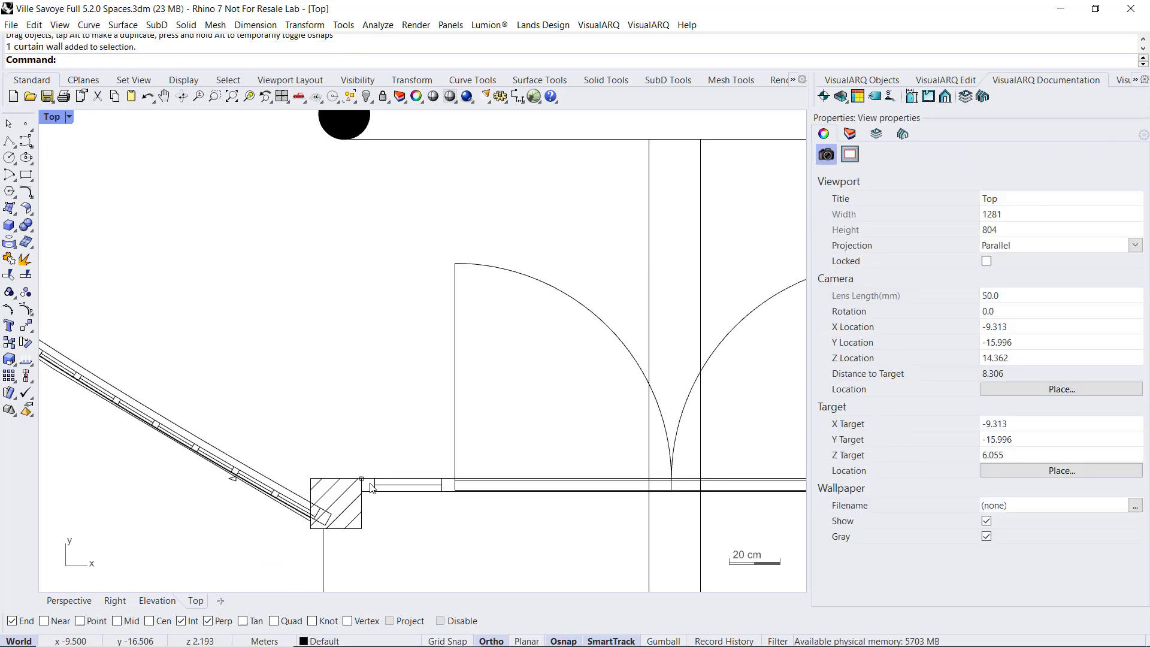
pyautogui.scroll(-5, 371, 487)
pyautogui.scroll(-10, 371, 487)
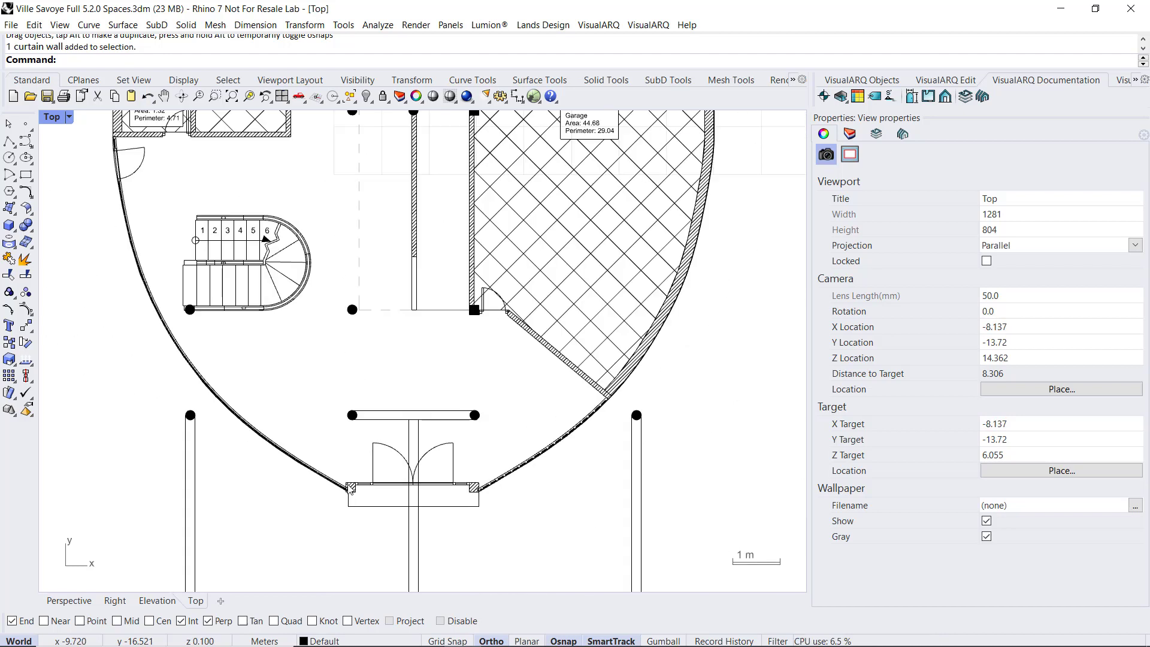
pyautogui.moveTo(373, 487); pyautogui.dragTo(378, 499, button='right')
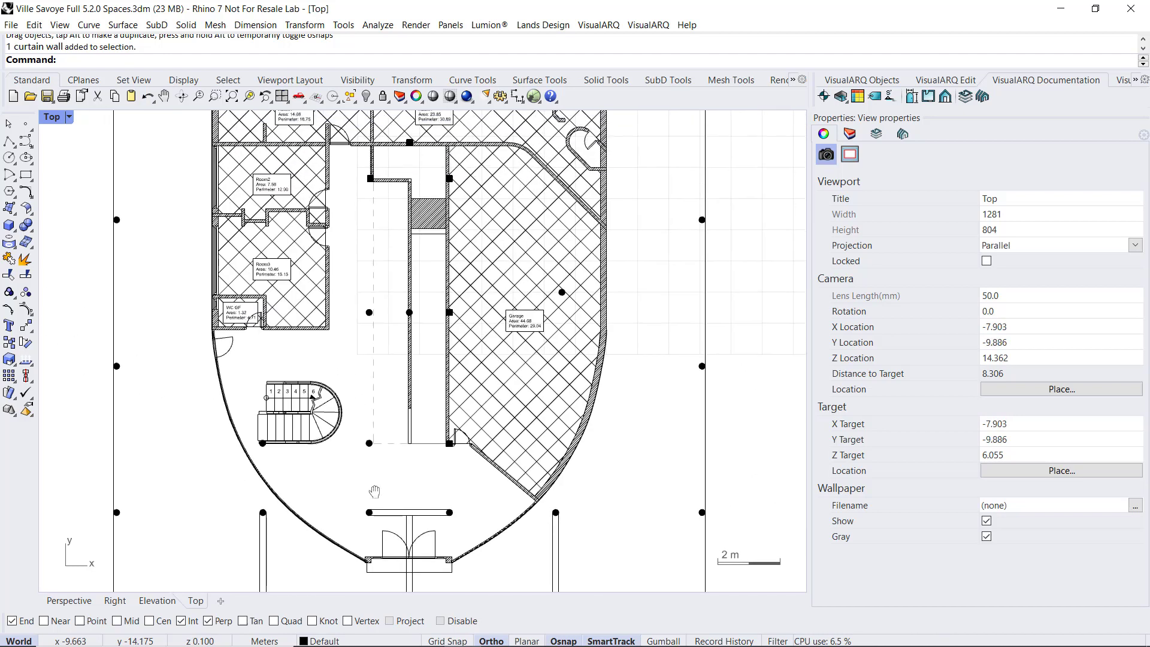
# Insert a usable Standard-style space named Hall in the entrance hall
pyautogui.click(841, 97)
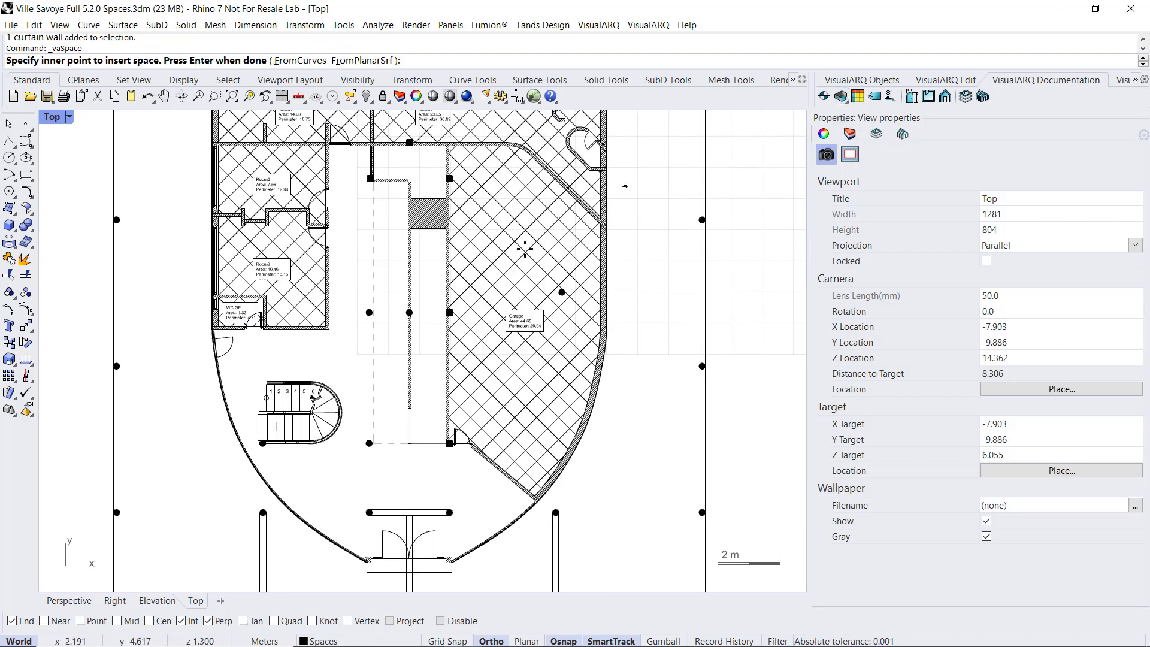
pyautogui.click(359, 368)
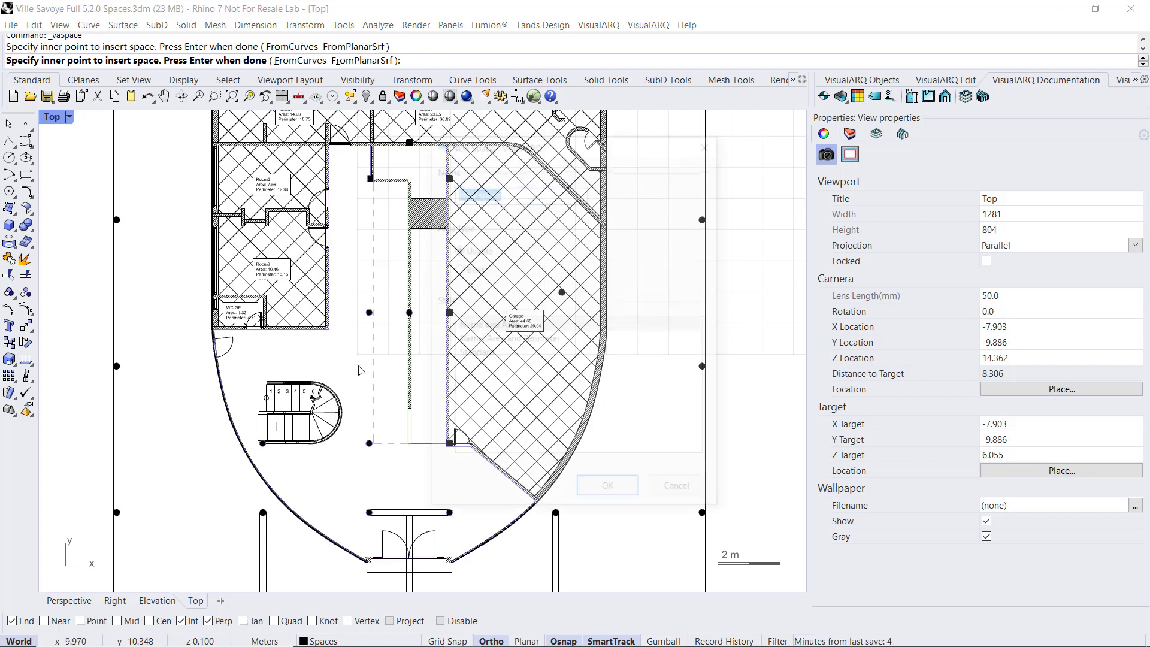
pyautogui.click(462, 355)
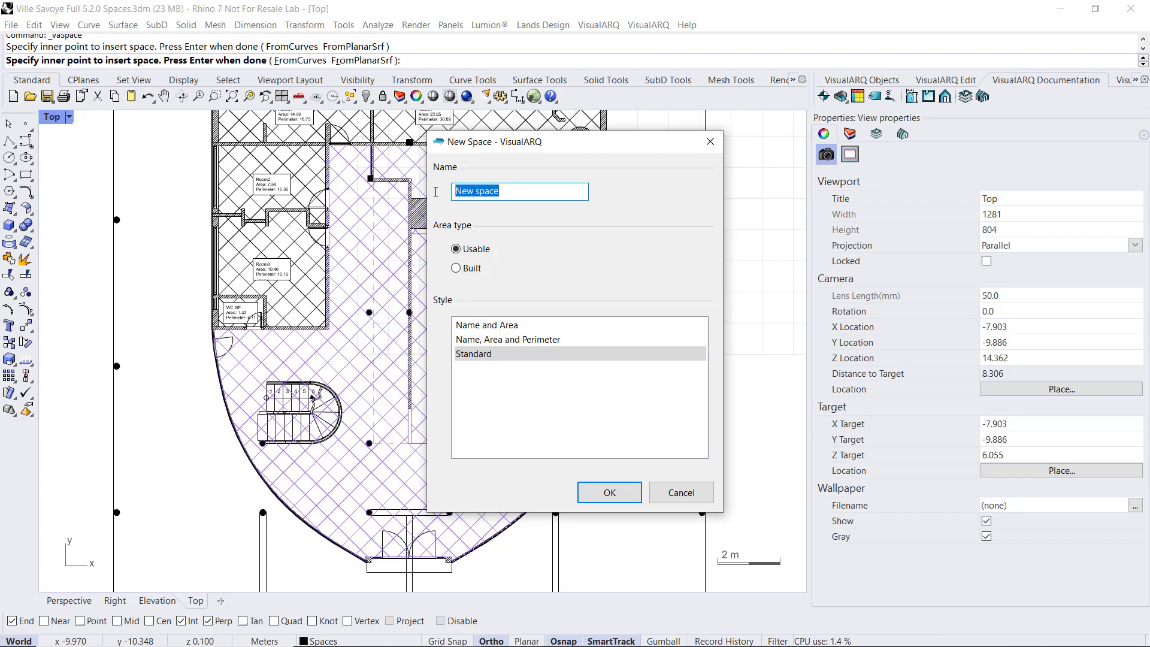
pyautogui.write('h')
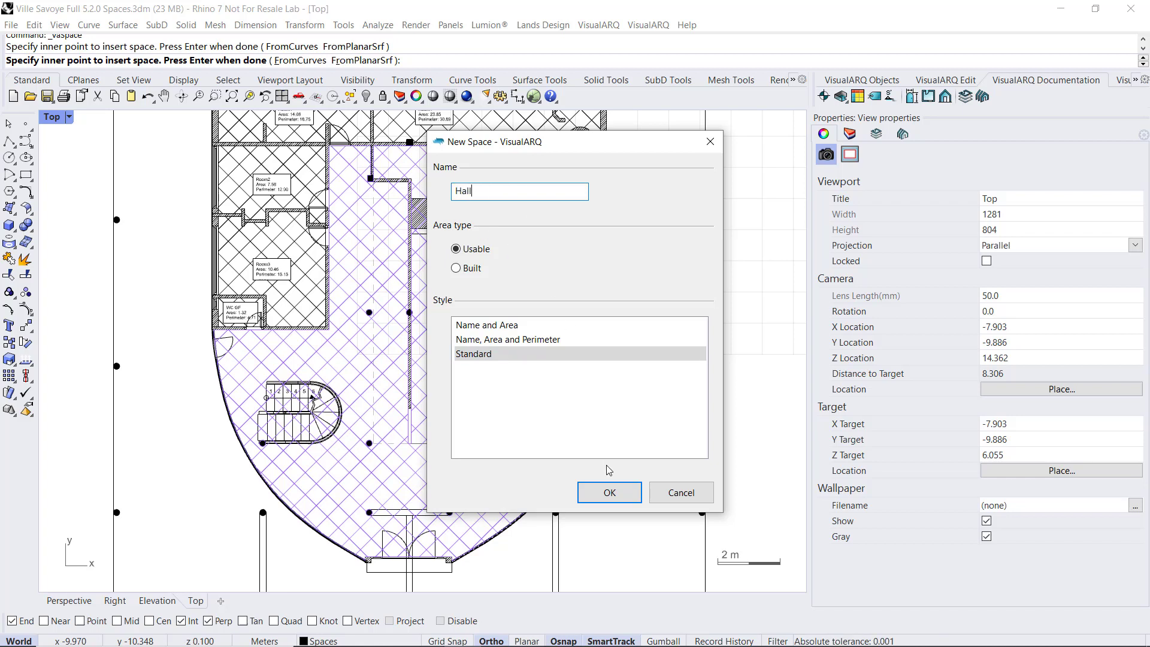
pyautogui.click(609, 491)
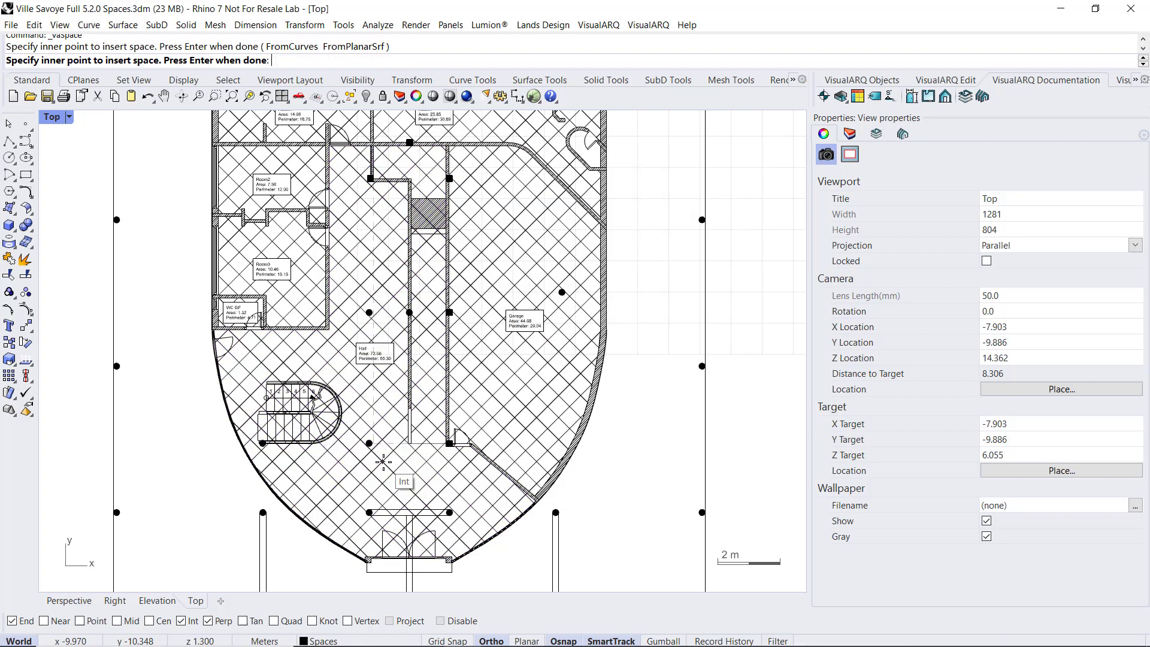
pyautogui.press('Return')
# Switch from the ground-floor plan to the 3D Perspective viewport
pyautogui.scroll(-5, 386, 461)
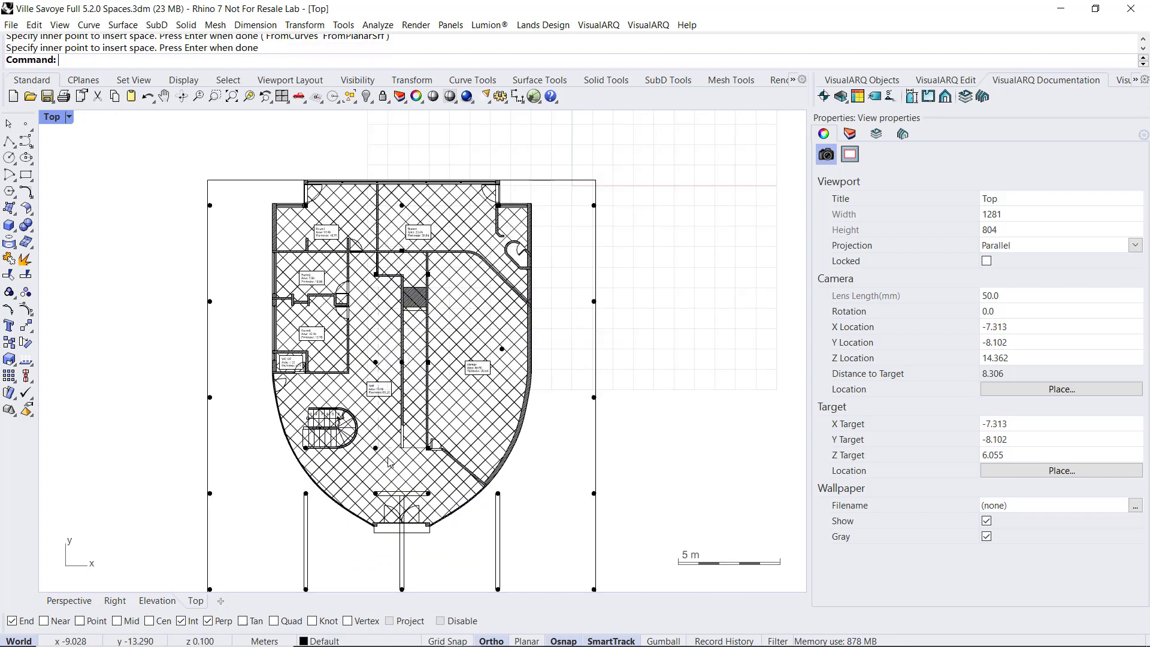
pyautogui.moveTo(389, 455); pyautogui.dragTo(409, 429, button='right')
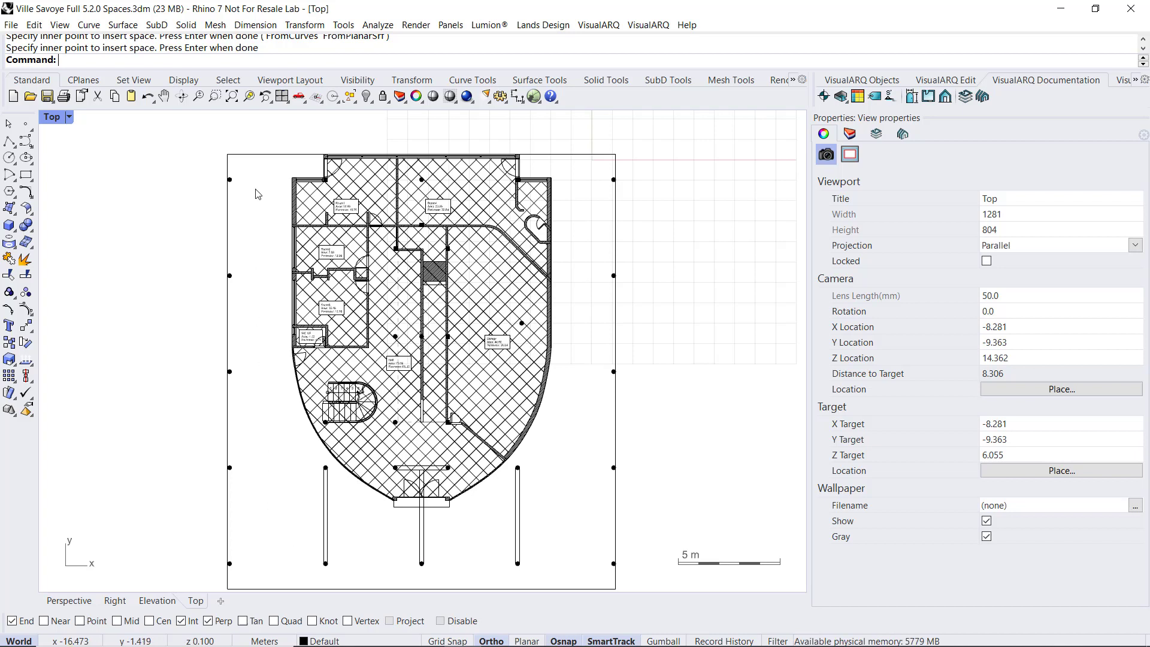
pyautogui.click(846, 102)
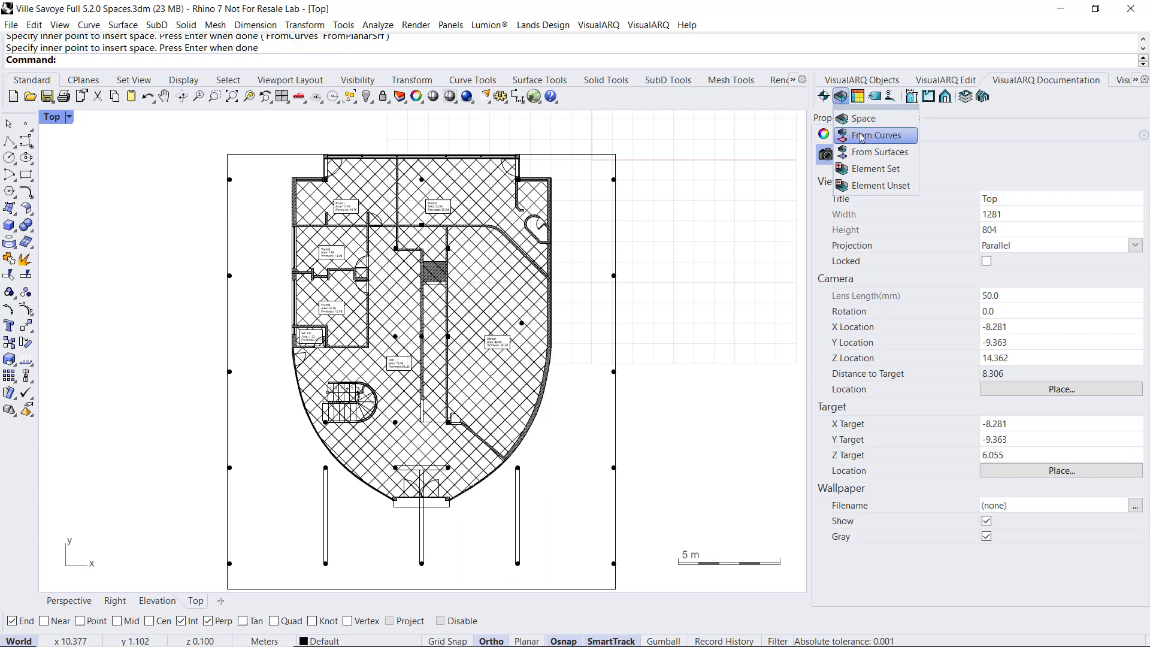
pyautogui.click(67, 600)
# Turn on the Aux. Curves layer, hide all VisualARQ objects, and set Perspective to Wireframe
pyautogui.moveTo(415, 451); pyautogui.dragTo(481, 422, button='right')
pyautogui.scroll(5, 424, 422)
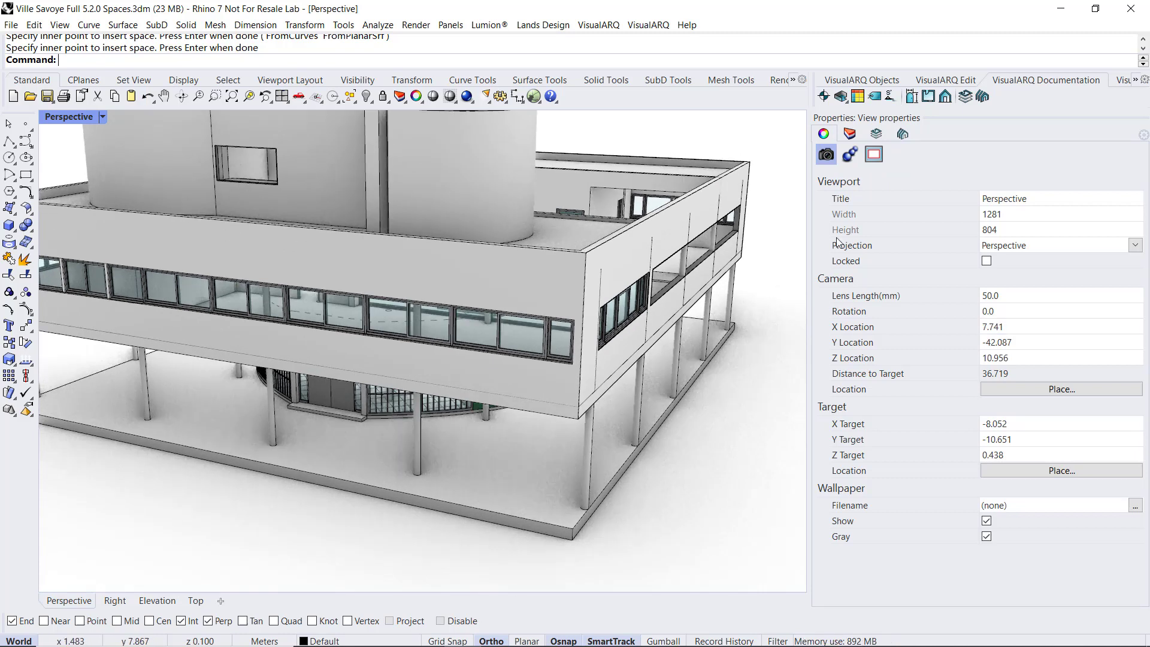
pyautogui.click(851, 134)
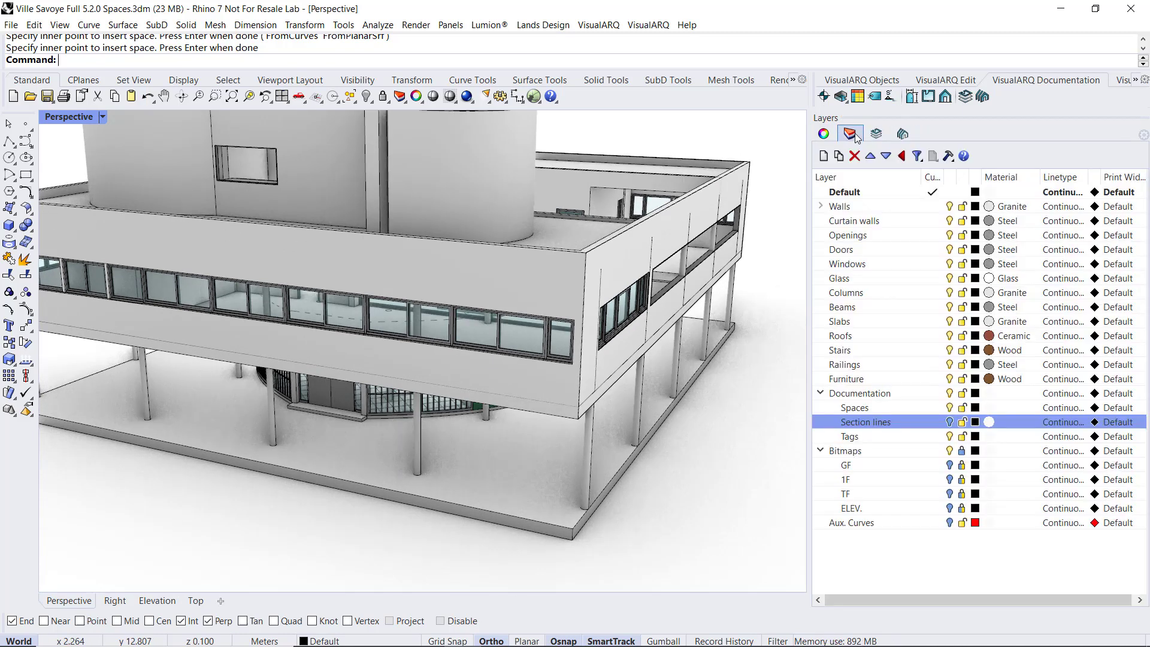
pyautogui.click(950, 524)
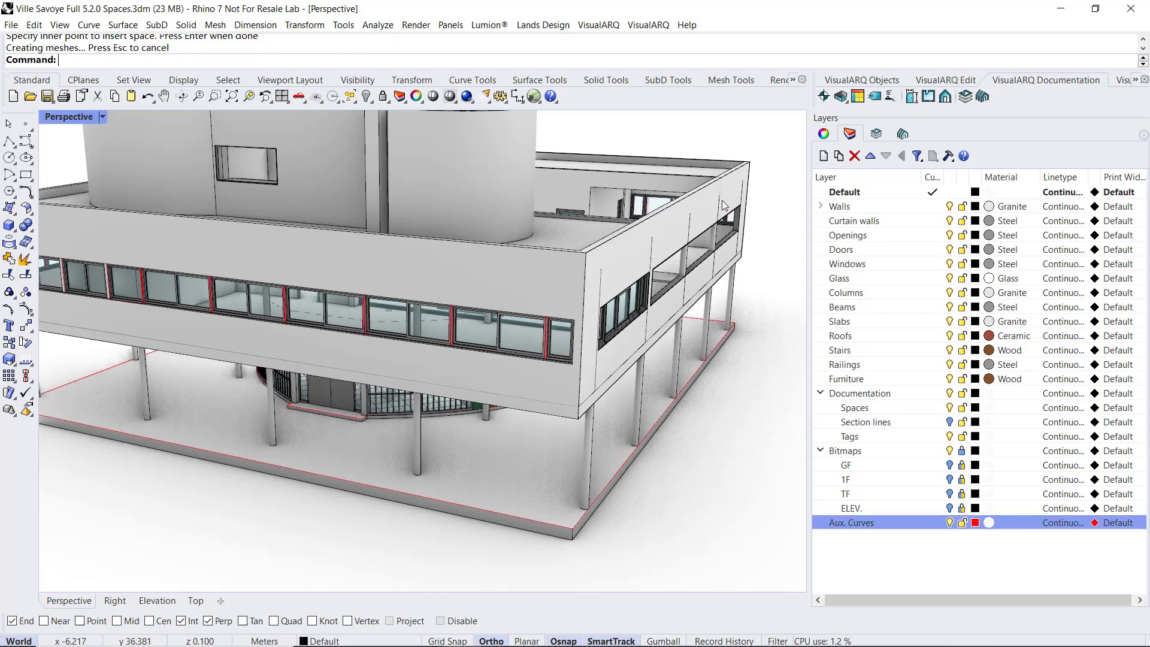
pyautogui.click(1117, 81)
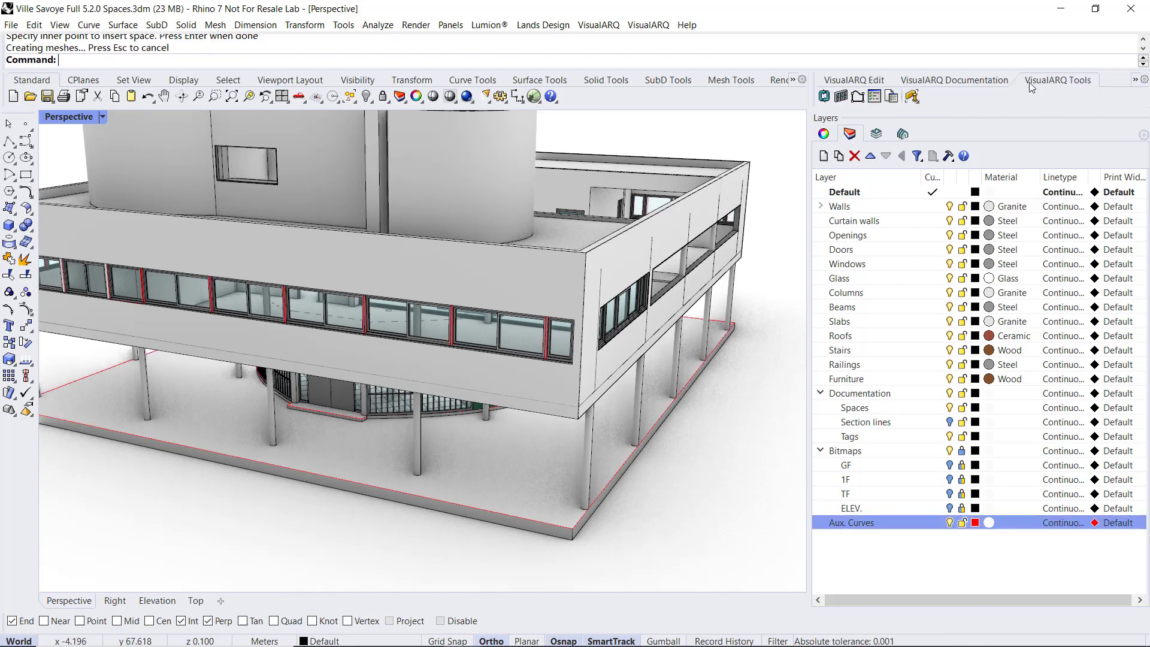
pyautogui.click(911, 97)
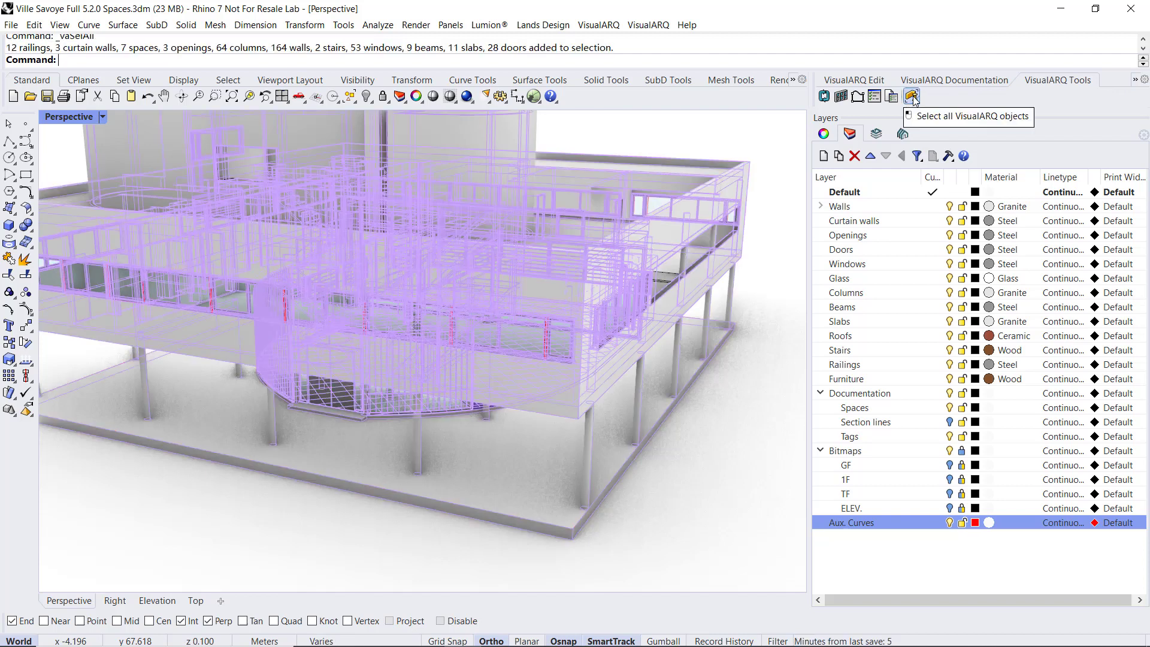
pyautogui.click(365, 97)
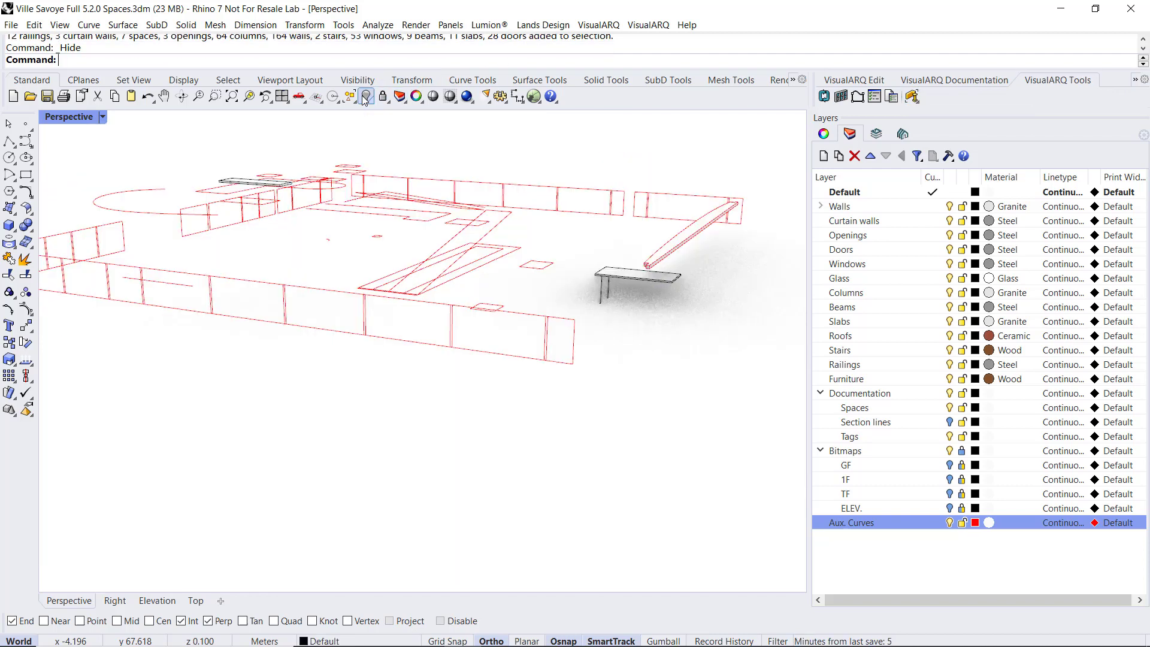
pyautogui.click(102, 117)
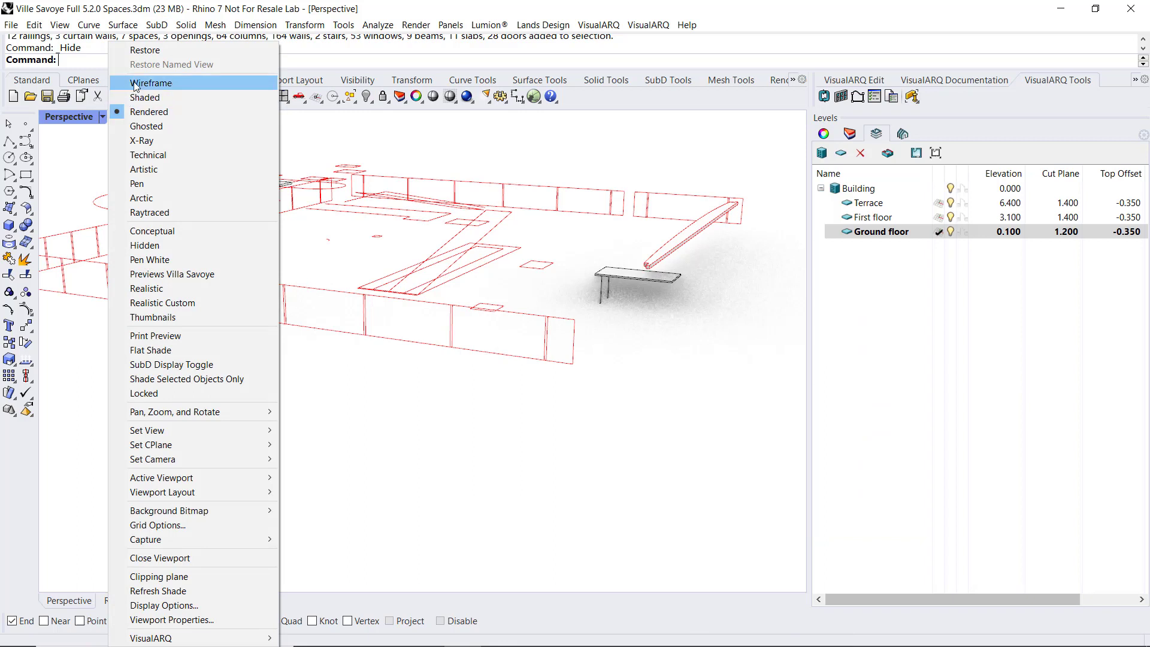
pyautogui.click(197, 80)
# Select all the ground-floor outline curves, including the curved piece, for isolation
pyautogui.moveTo(428, 395); pyautogui.dragTo(517, 386, button='right')
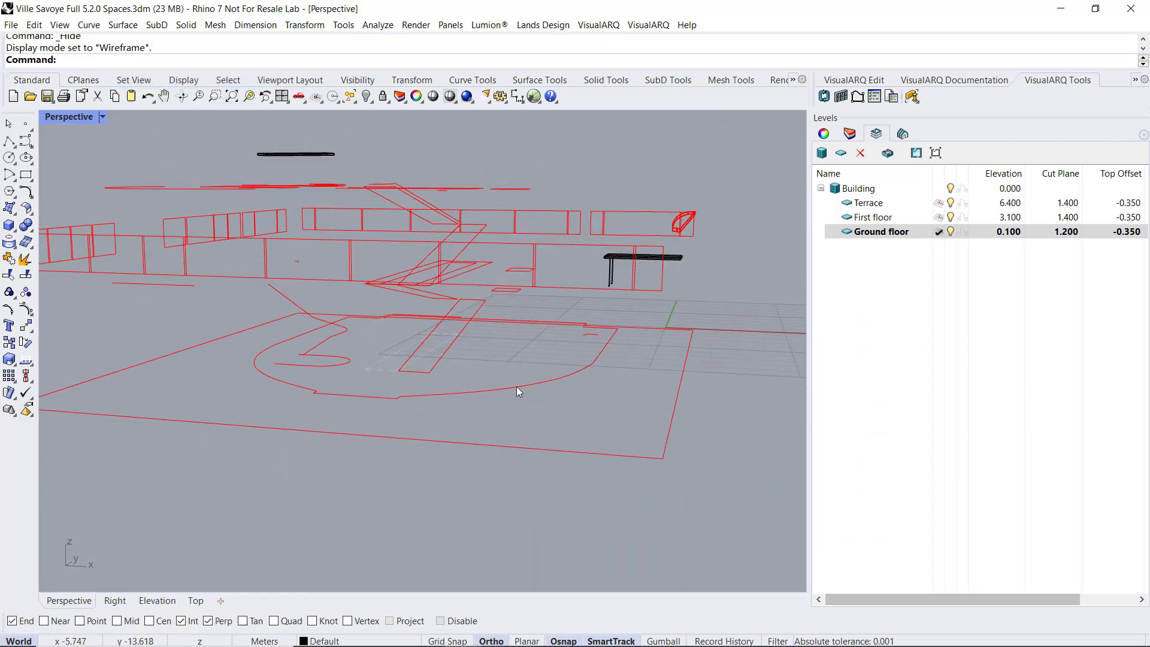
pyautogui.moveTo(585, 360); pyautogui.dragTo(581, 359)
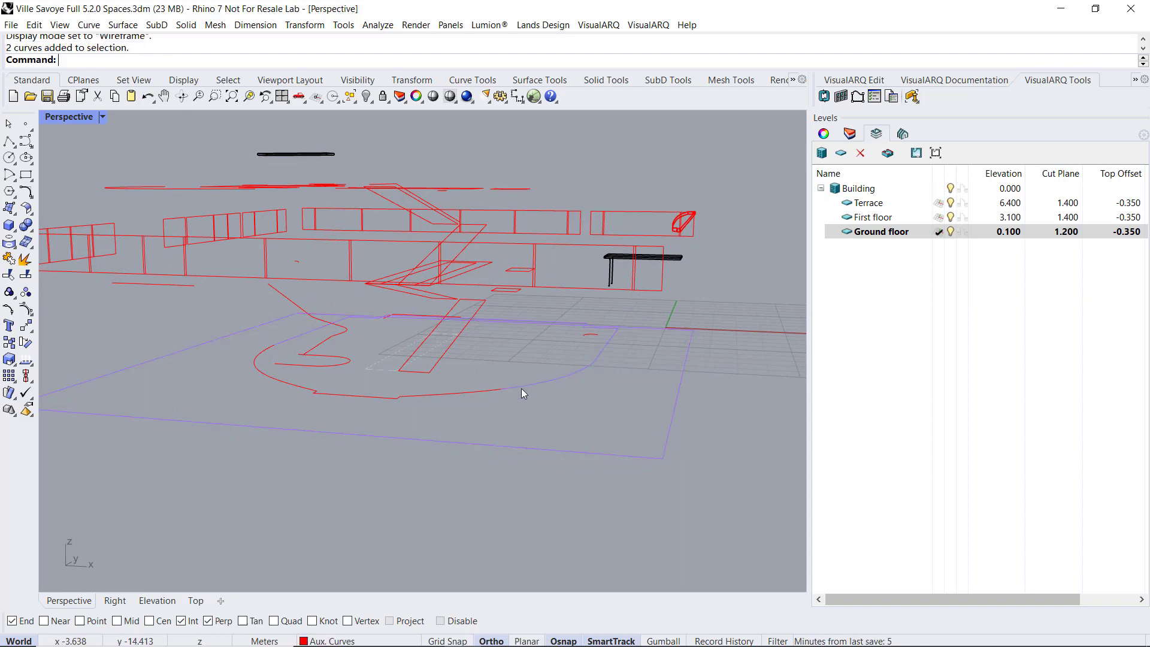
pyautogui.moveTo(469, 389); pyautogui.dragTo(469, 389)
pyautogui.moveTo(469, 389); pyautogui.dragTo(367, 408, button='right')
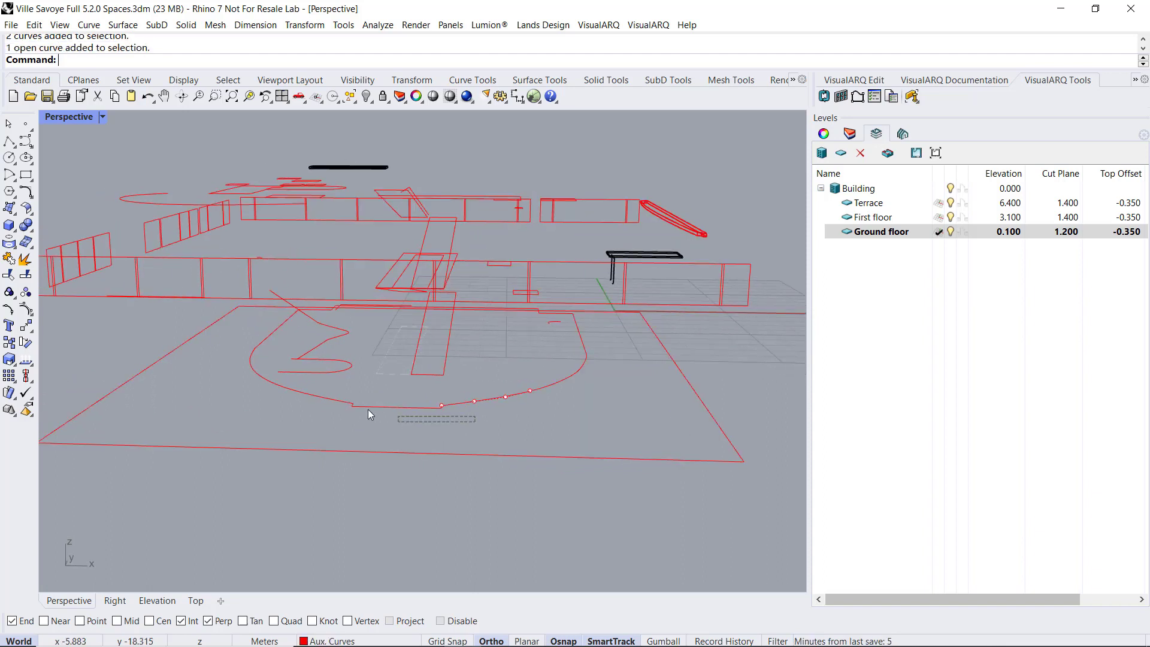
pyautogui.moveTo(368, 408); pyautogui.dragTo(333, 397)
pyautogui.moveTo(333, 398); pyautogui.dragTo(609, 415, button='right')
pyautogui.click(206, 306)
pyautogui.click(381, 397)
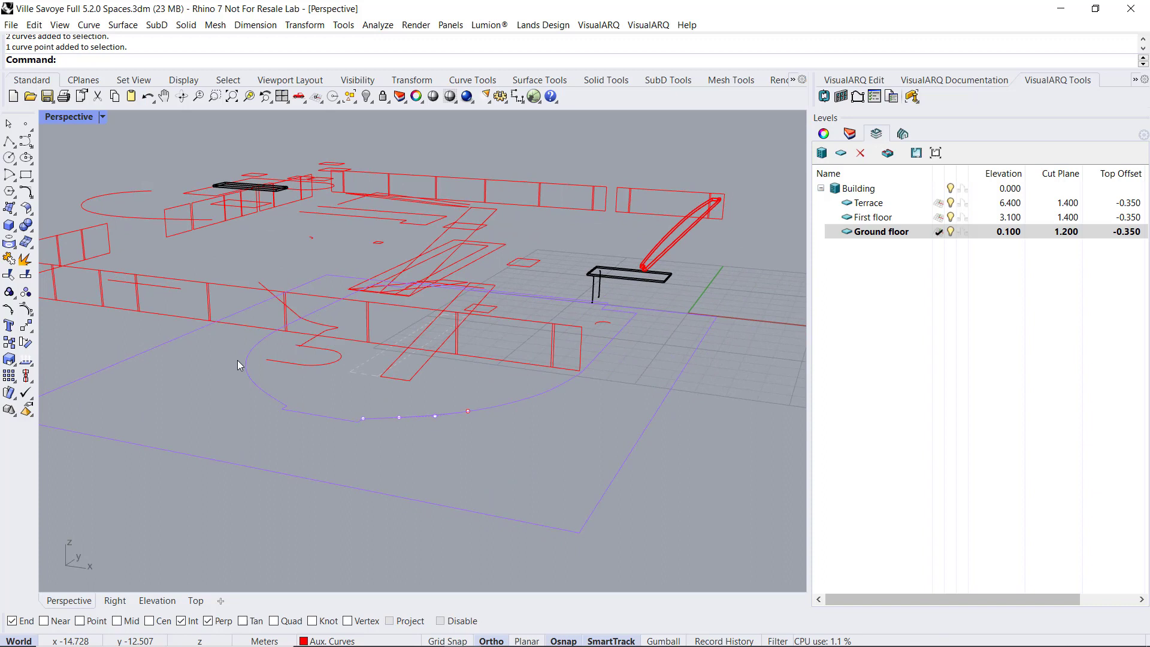
pyautogui.moveTo(237, 365)
pyautogui.mouseDown(button='right')
pyautogui.moveTo(267, 361)
pyautogui.moveTo(249, 354)
pyautogui.mouseUp(button='right')
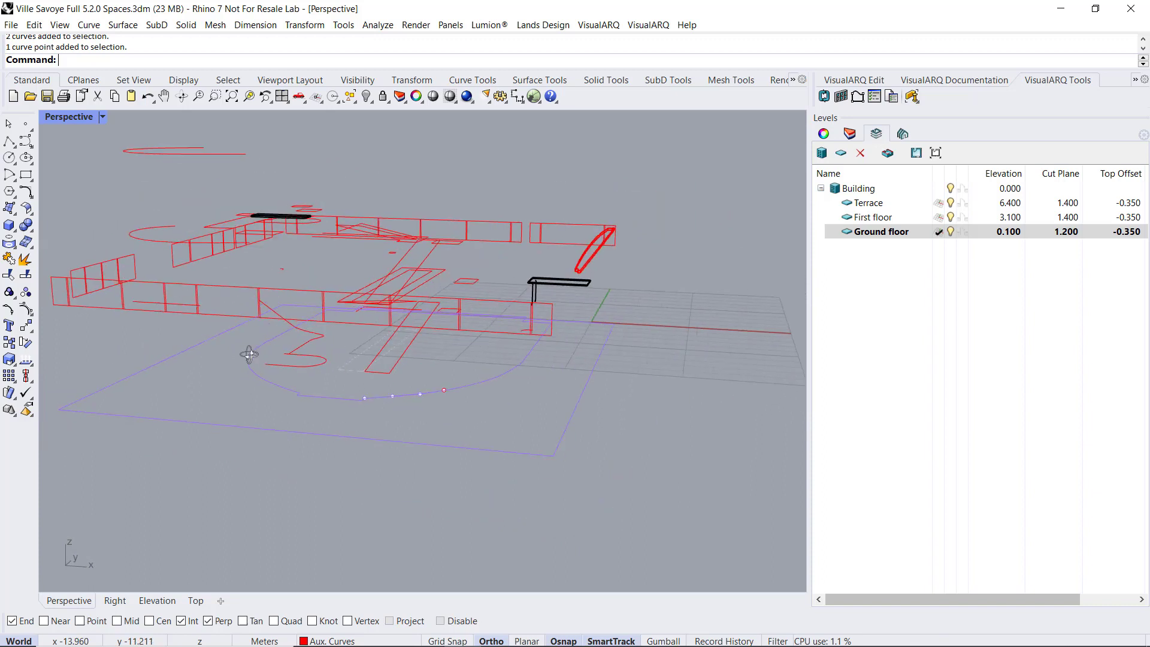
pyautogui.click(370, 100)
# Isolate the floor outline curves and view them in the Top plan
pyautogui.click(411, 113)
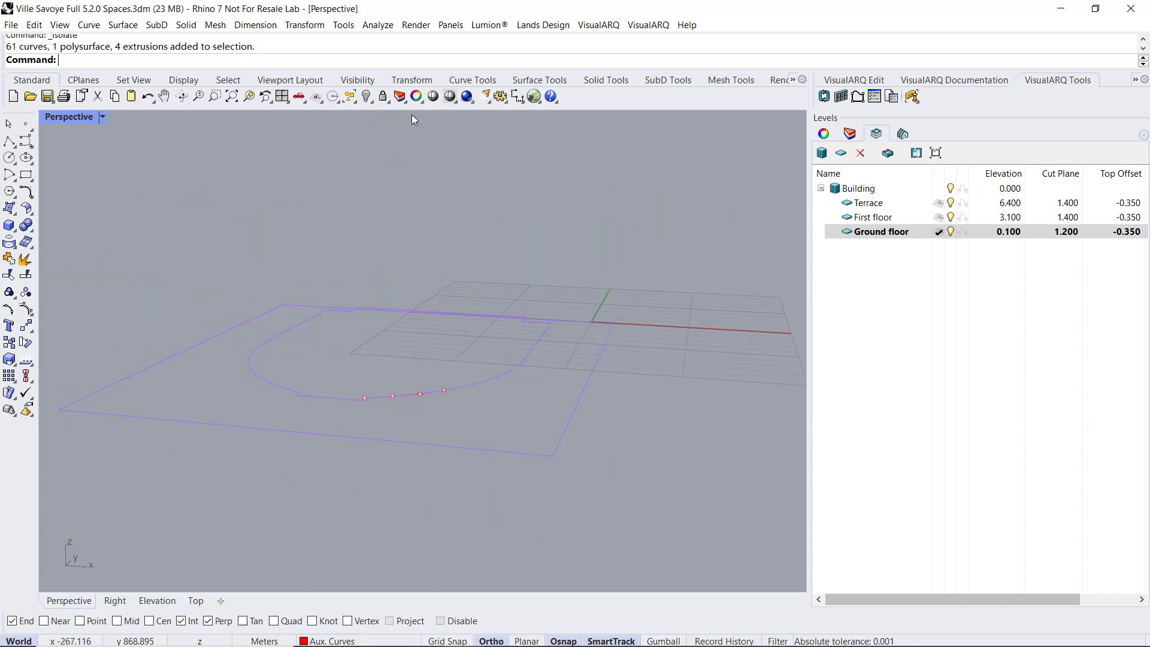
pyautogui.press('Escape')
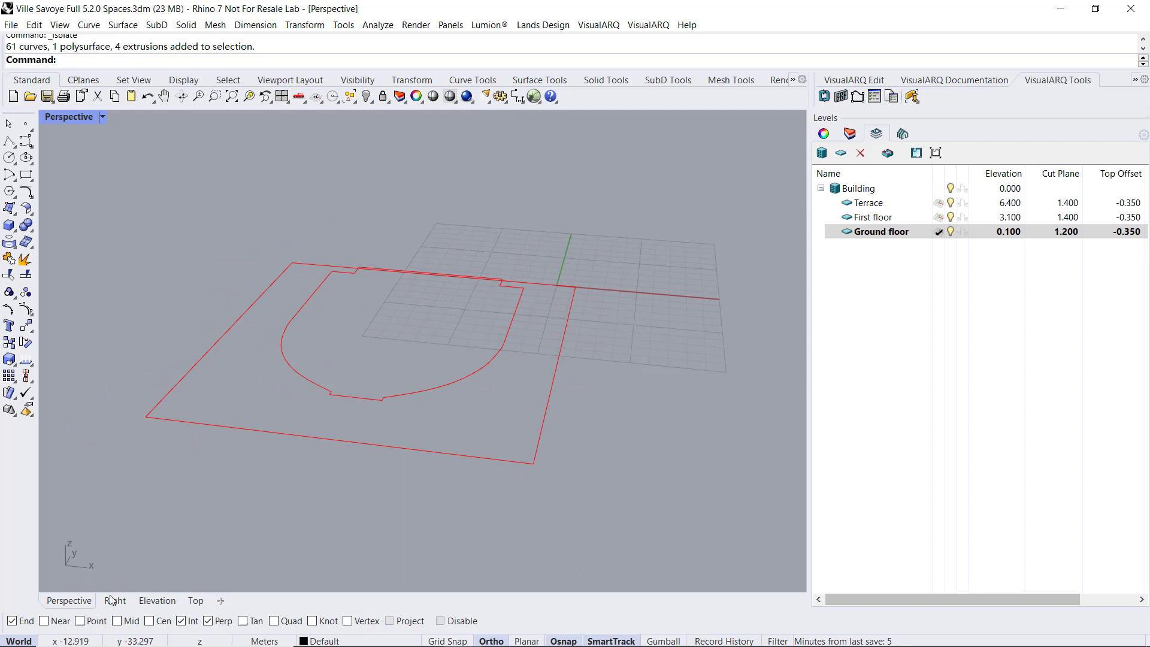
pyautogui.click(195, 600)
pyautogui.scroll(-2, 327, 473)
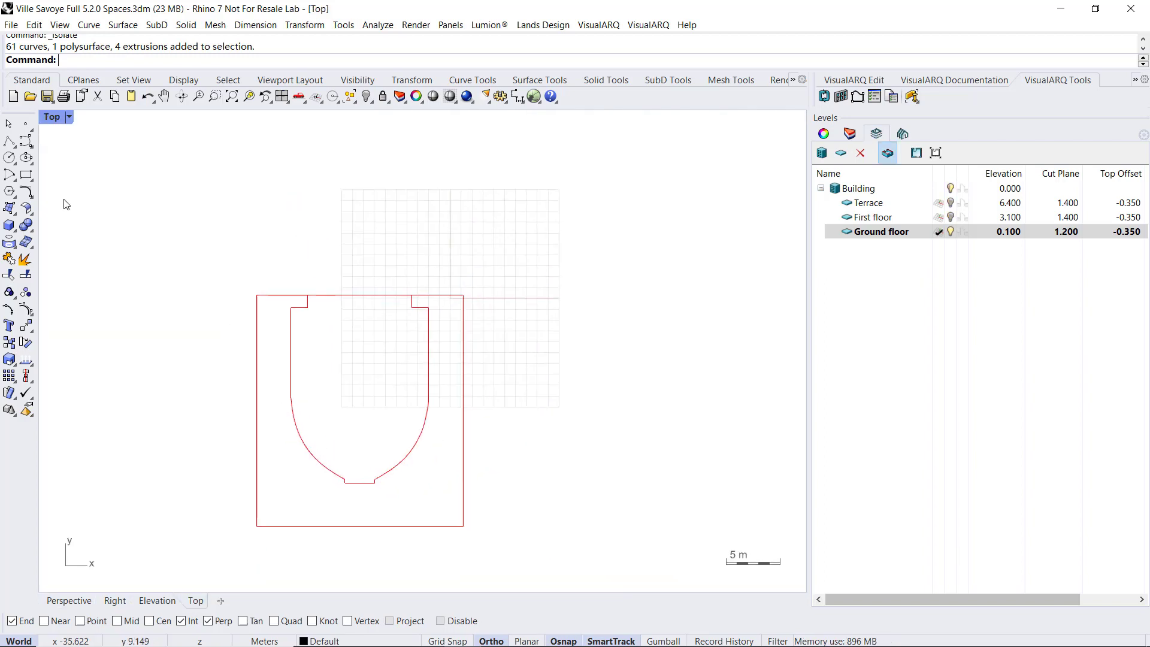
# Use CurveBoolean to outline the region between the outer rectangle and the U-shaped floor curve
pyautogui.click(27, 193)
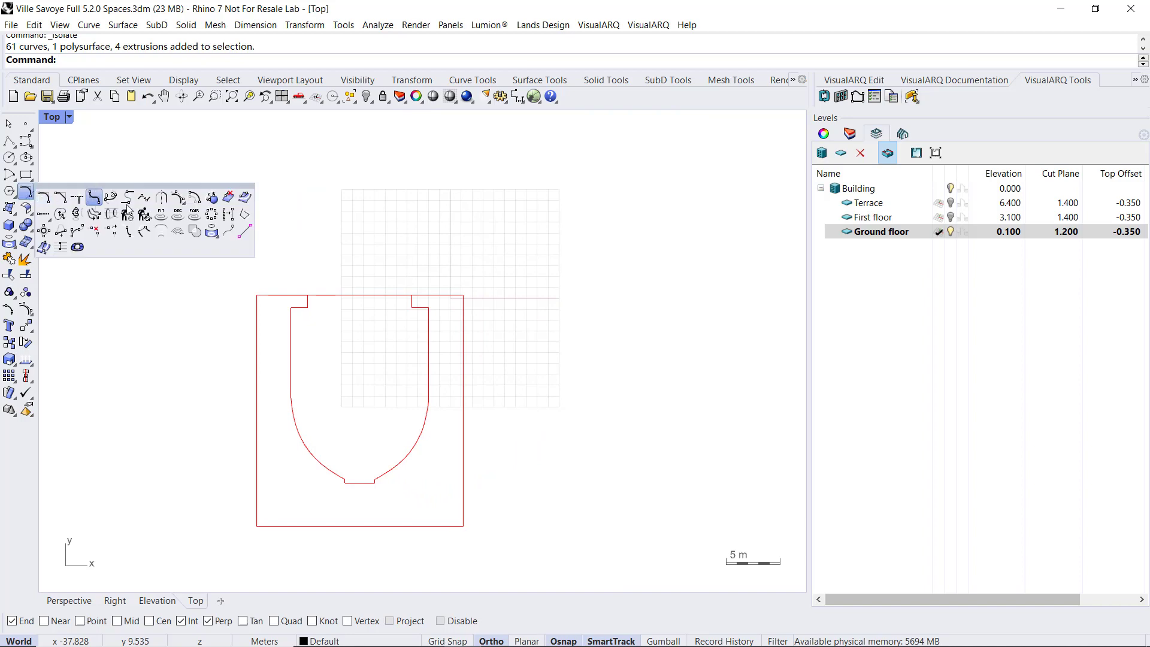
pyautogui.click(194, 230)
pyautogui.moveTo(372, 223); pyautogui.dragTo(236, 521)
pyautogui.moveTo(504, 549); pyautogui.dragTo(285, 262)
pyautogui.press('Return')
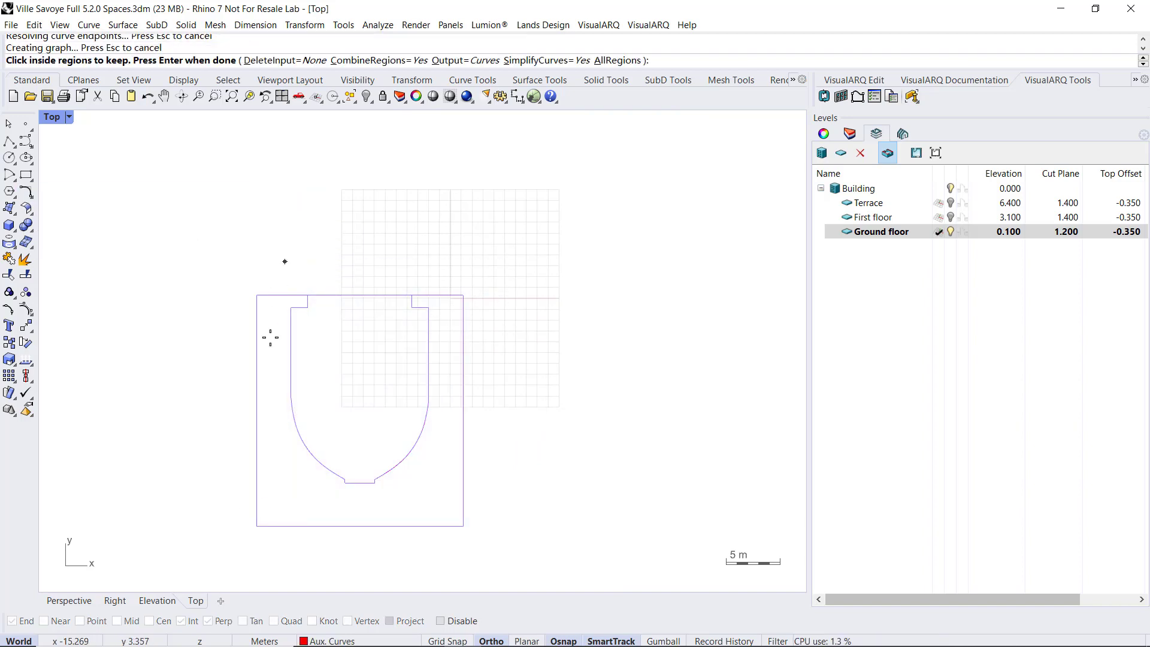
pyautogui.click(267, 359)
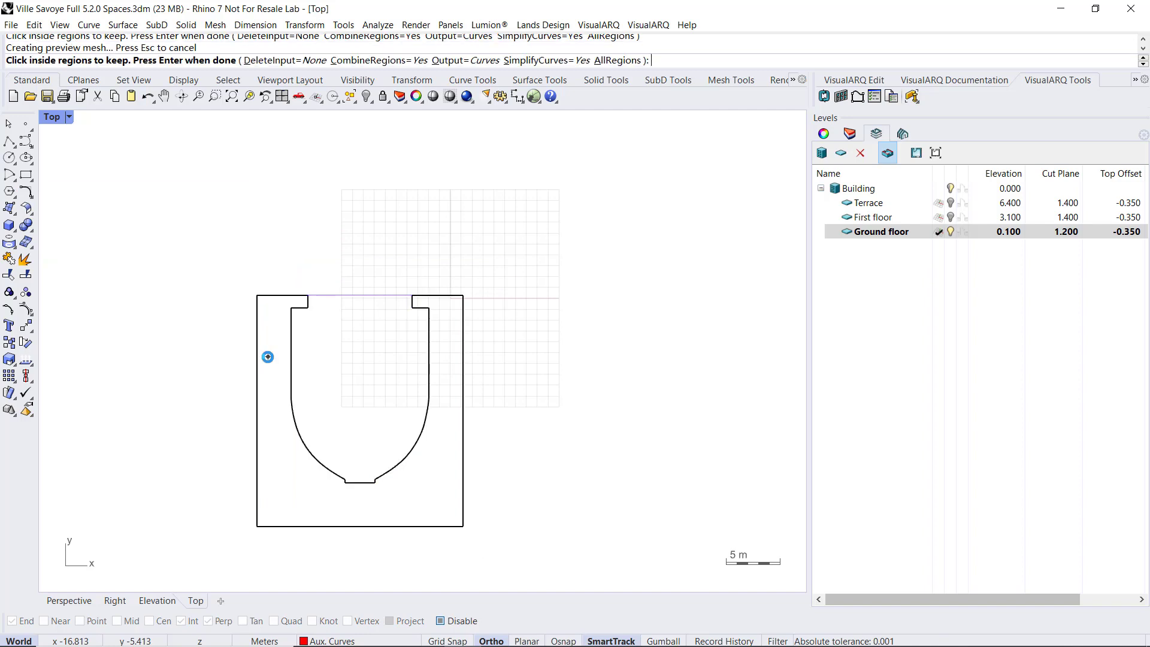
pyautogui.press('Return')
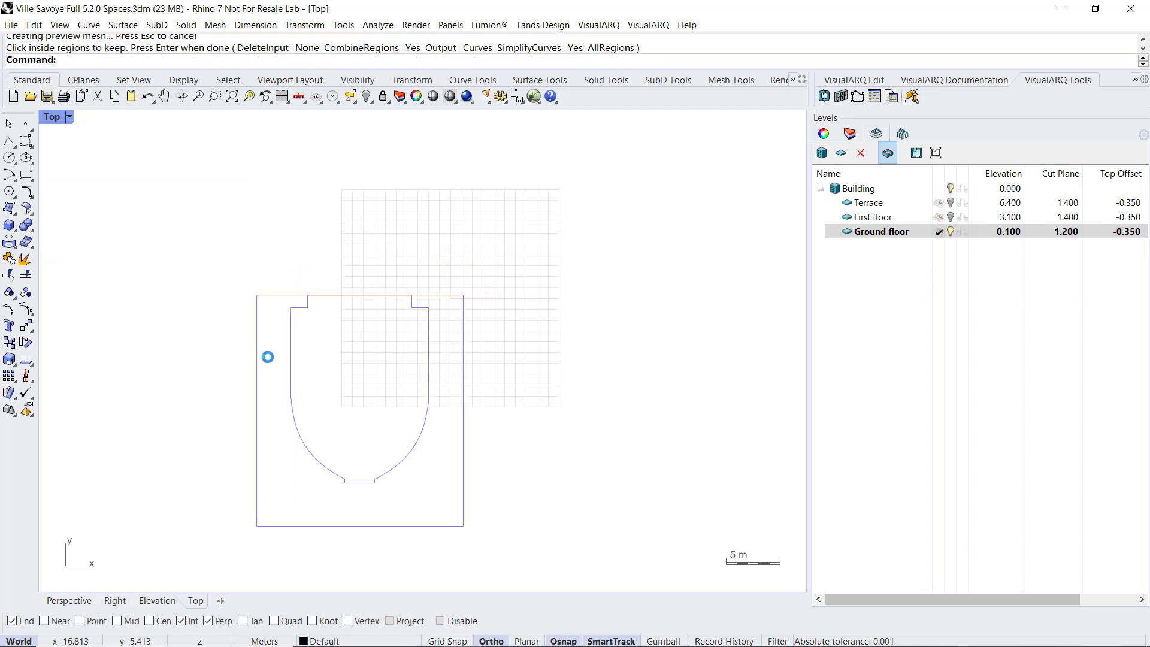
pyautogui.click(69, 600)
# Select the Ground floor level, switch off the Aux. Curves layer, and show all hidden objects
pyautogui.moveTo(439, 447); pyautogui.dragTo(241, 356, button='right')
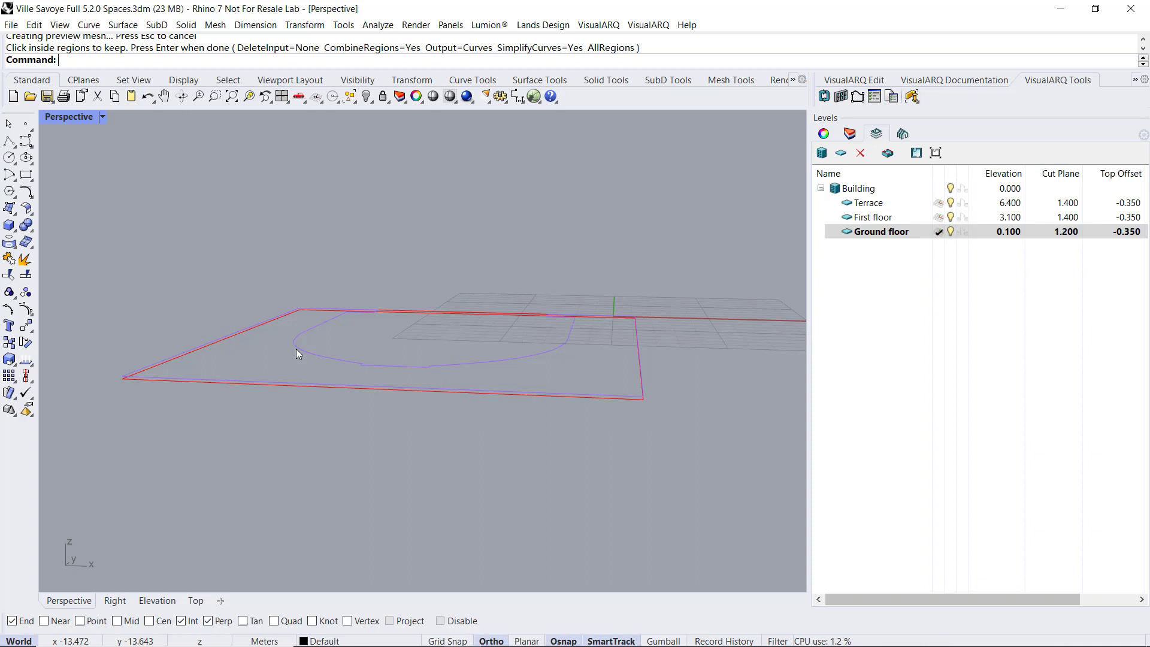
pyautogui.click(1006, 235)
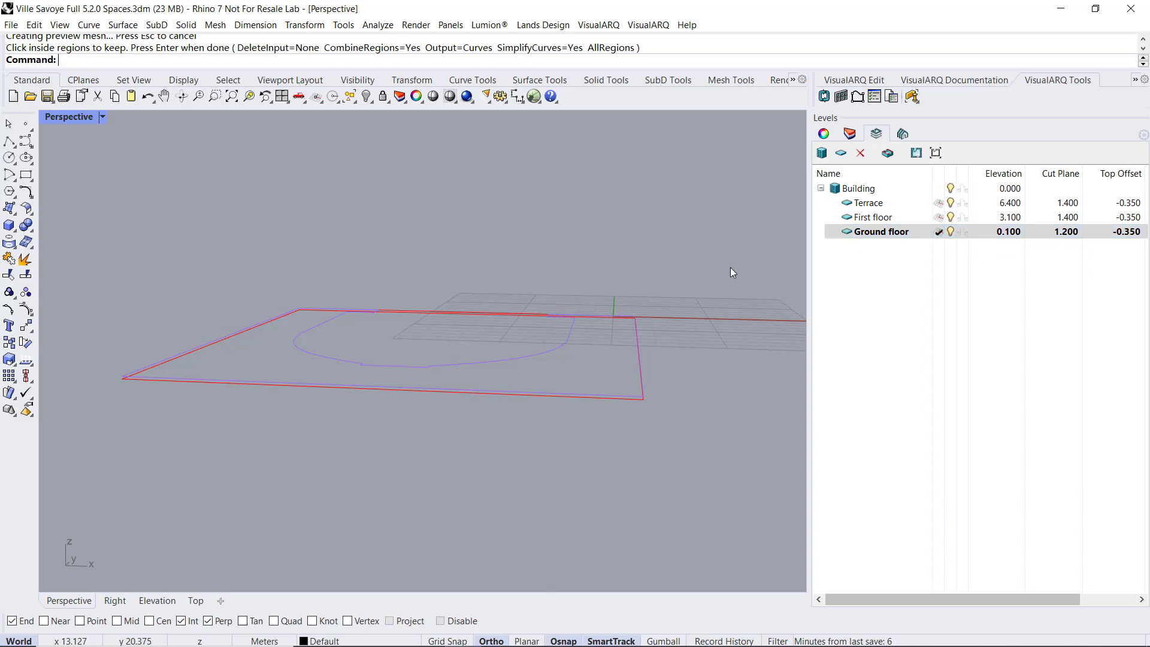
pyautogui.moveTo(616, 238); pyautogui.dragTo(611, 247, button='right')
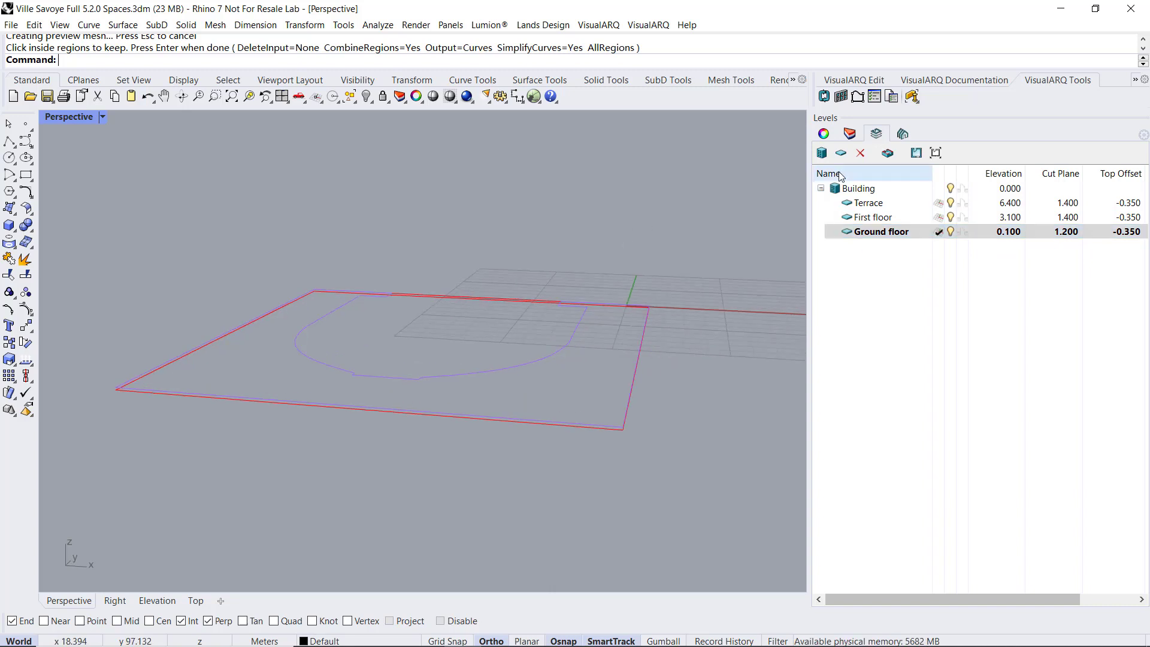
pyautogui.click(850, 133)
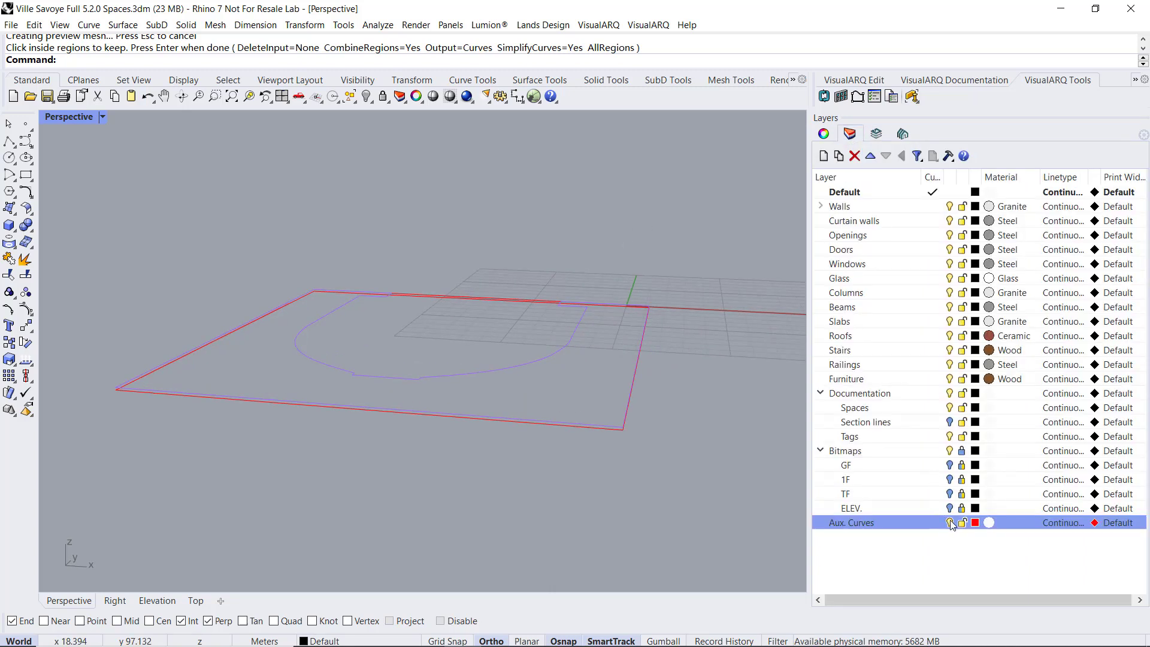
pyautogui.click(950, 523)
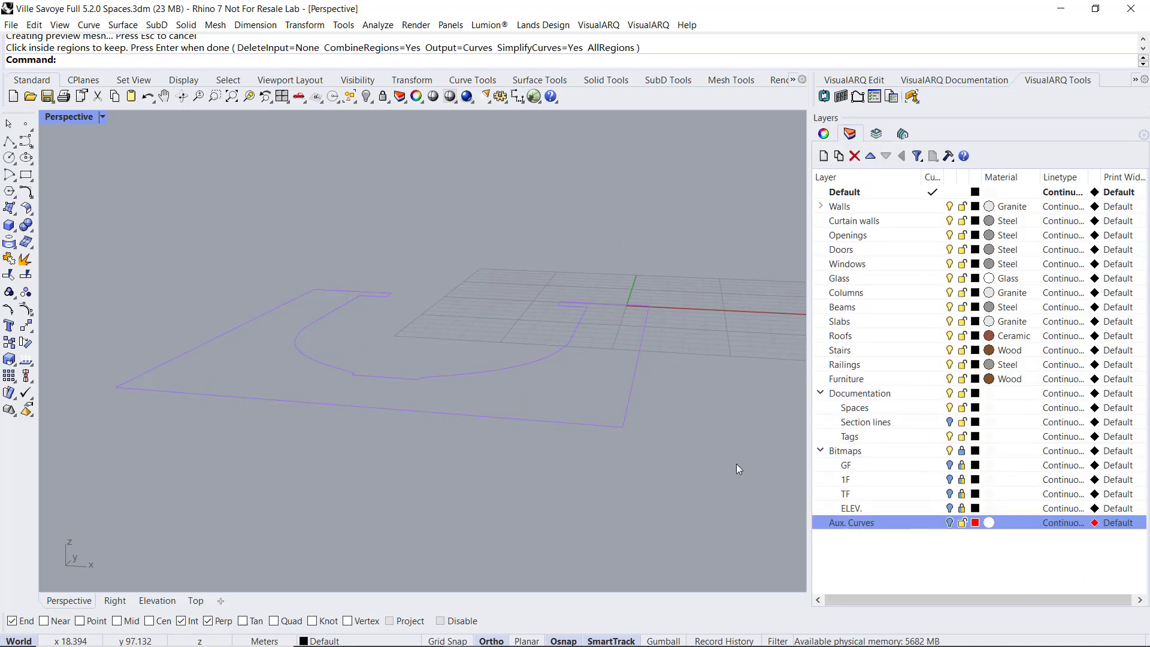
pyautogui.click(363, 98)
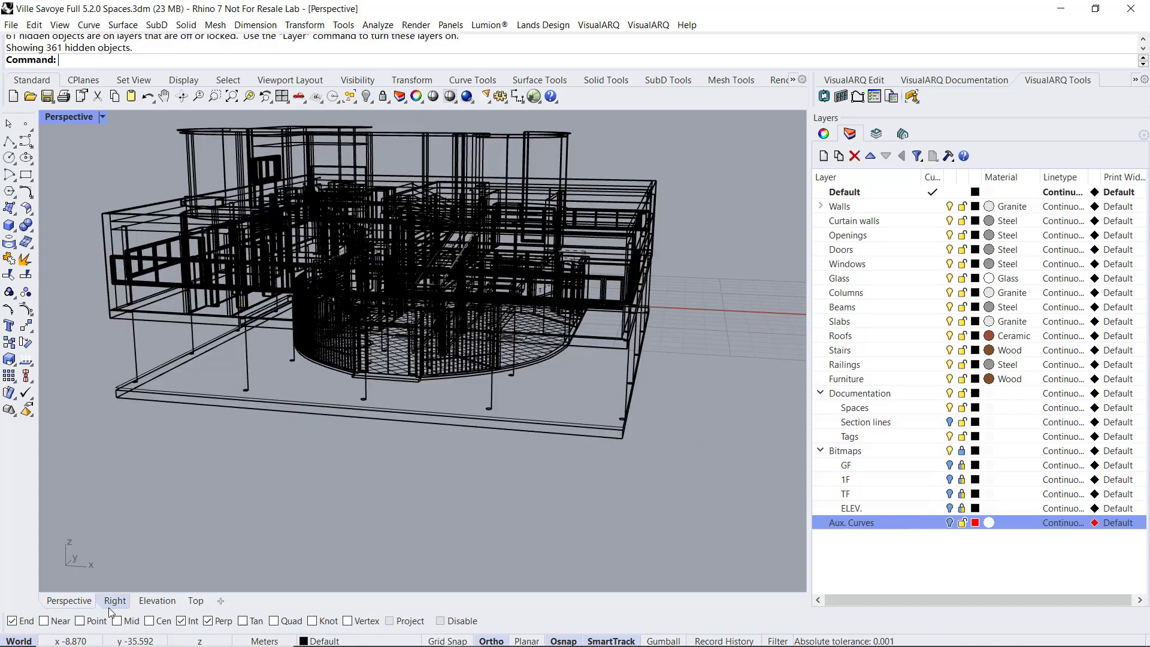
# Create a Standard-style space named 'Porch' from the closed boundary curve around the plan
pyautogui.click(195, 601)
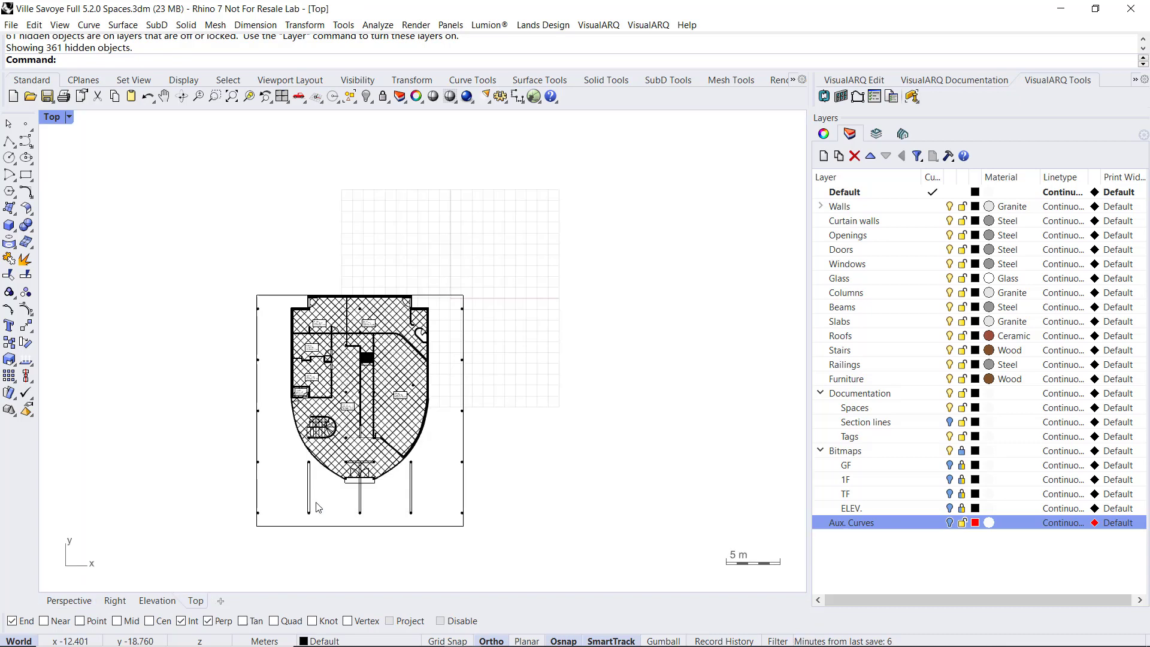
pyautogui.moveTo(318, 507); pyautogui.dragTo(331, 464, button='right')
pyautogui.scroll(2, 331, 464)
pyautogui.click(579, 318)
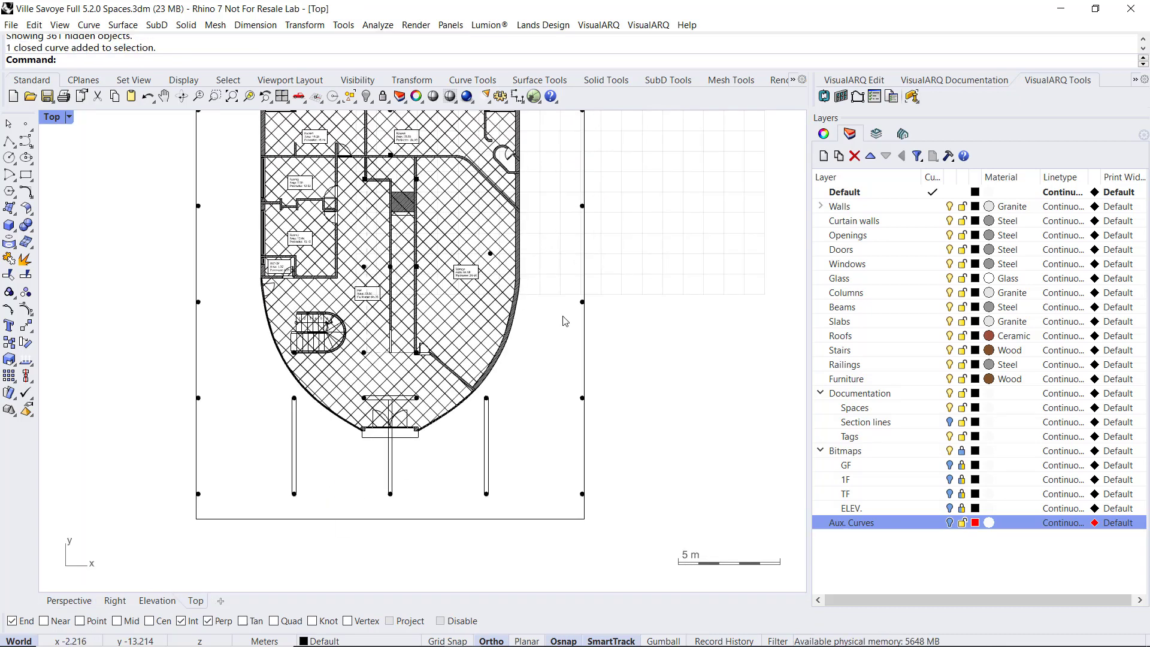
pyautogui.click(908, 84)
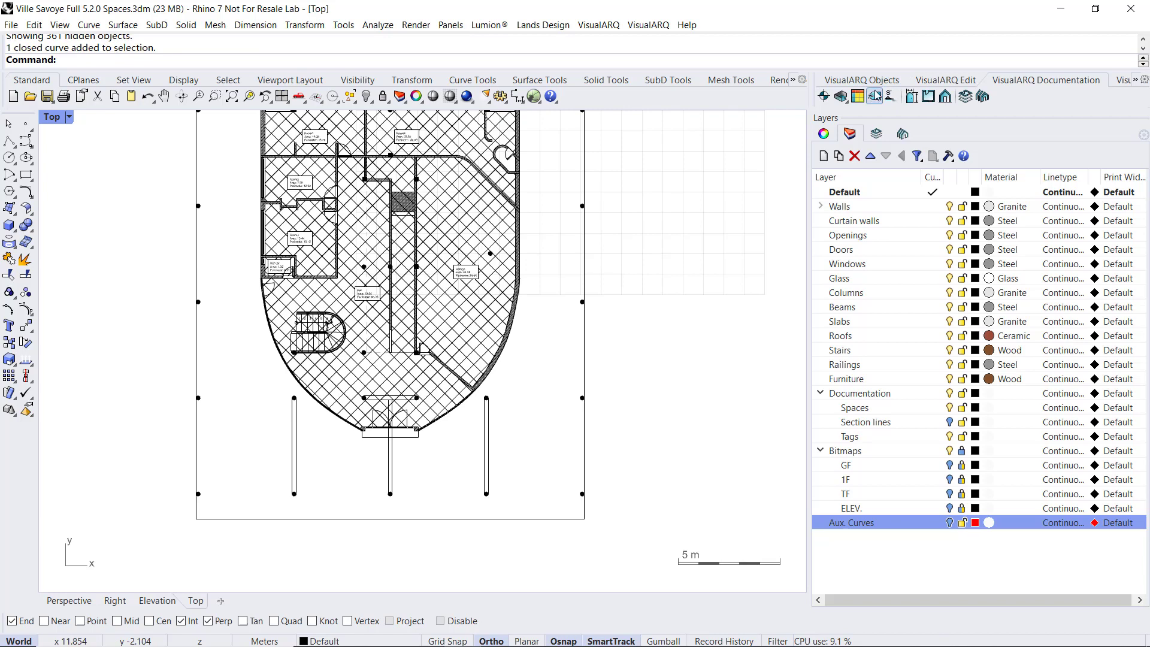
pyautogui.click(847, 101)
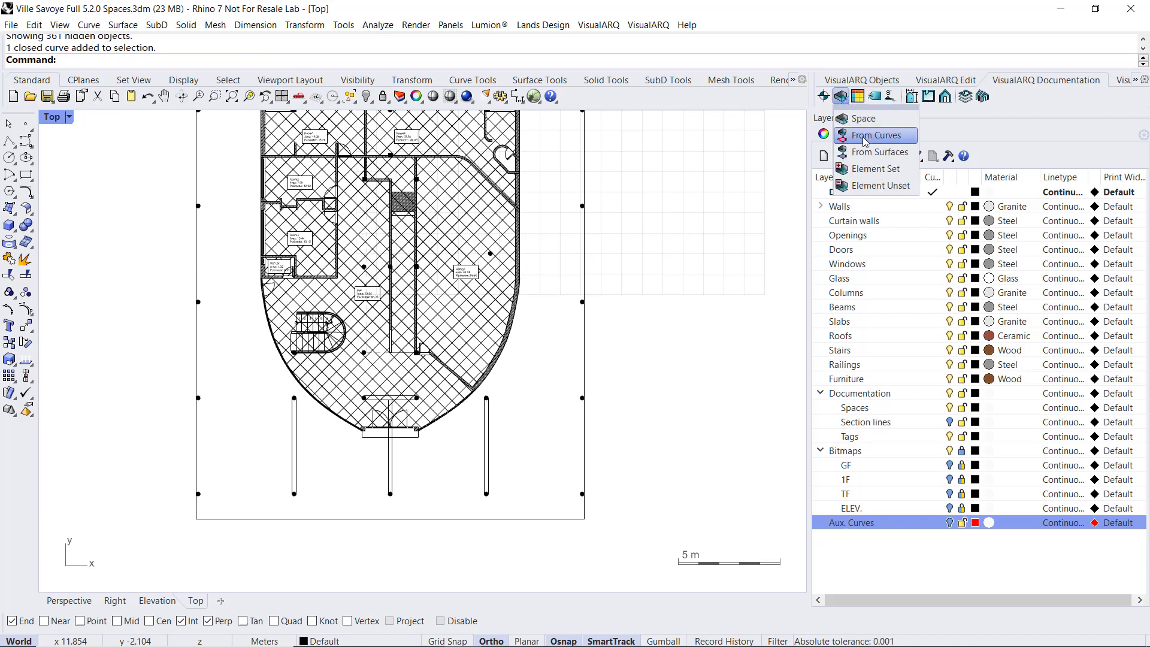
pyautogui.click(862, 133)
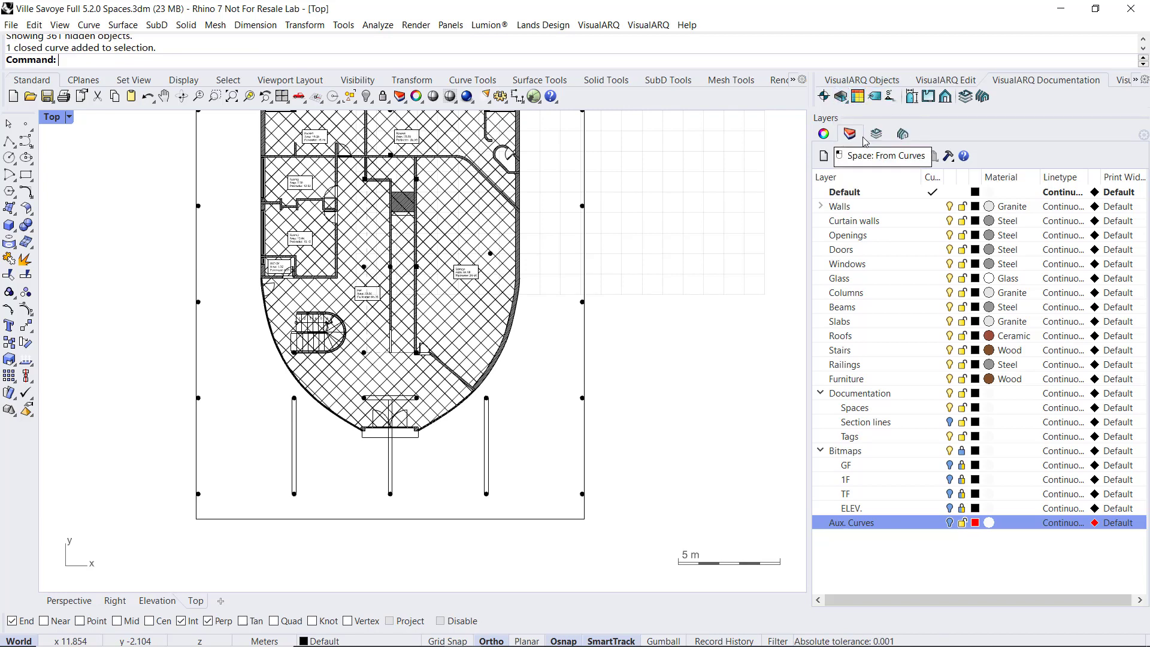
pyautogui.click(523, 522)
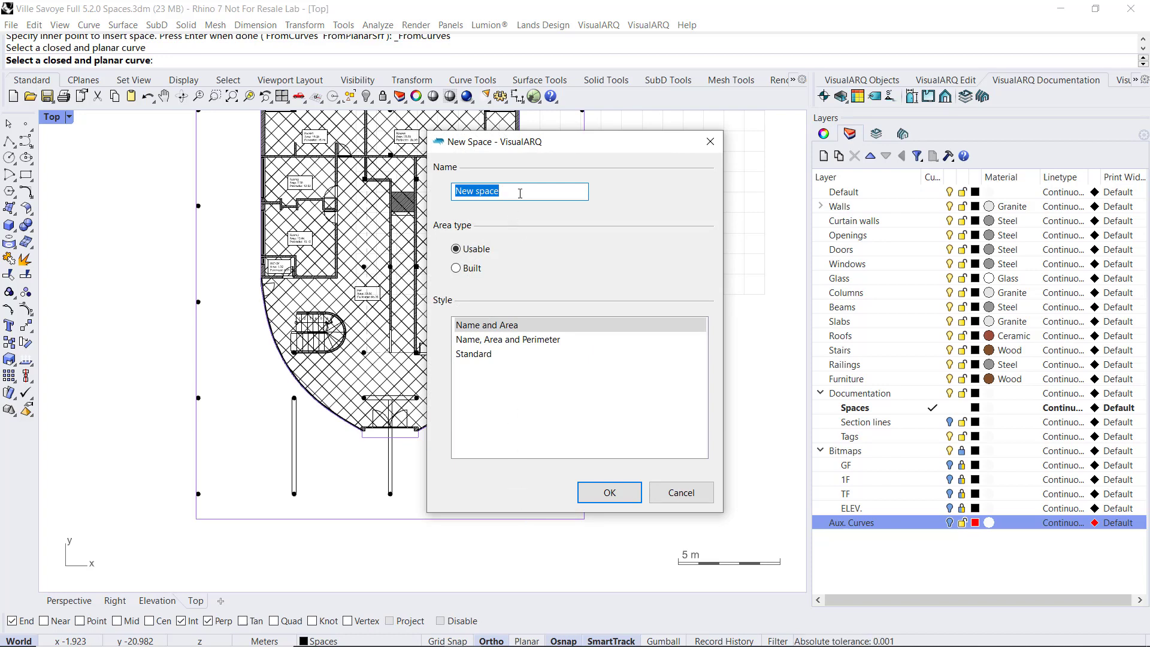
pyautogui.write('prch')
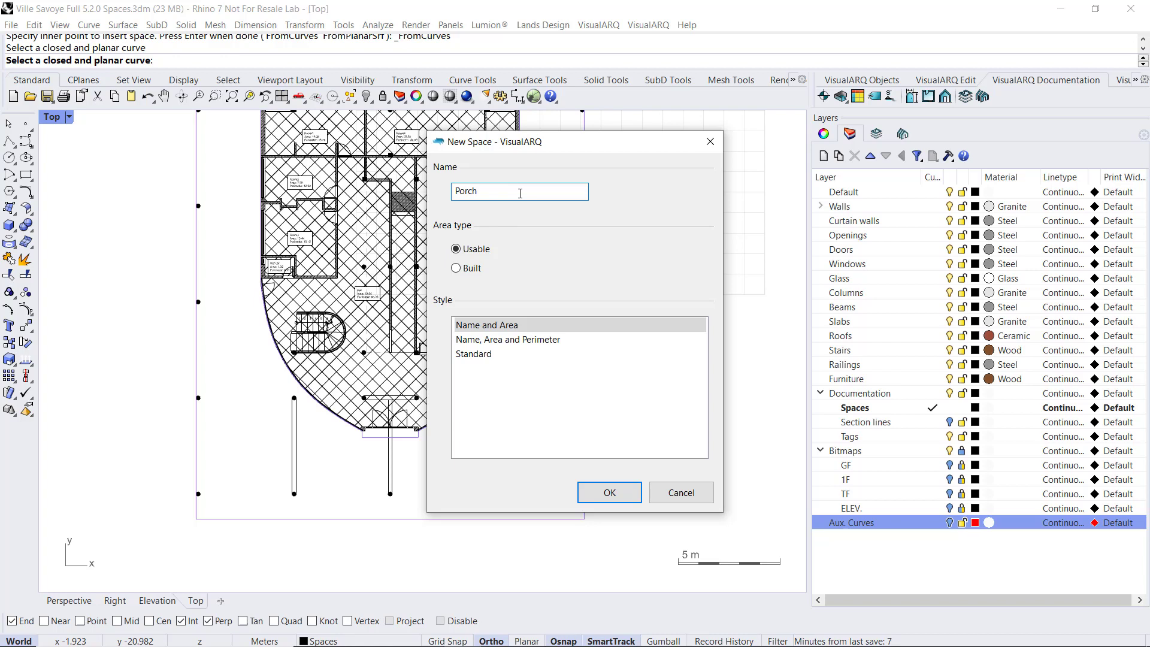
pyautogui.click(473, 354)
pyautogui.click(608, 491)
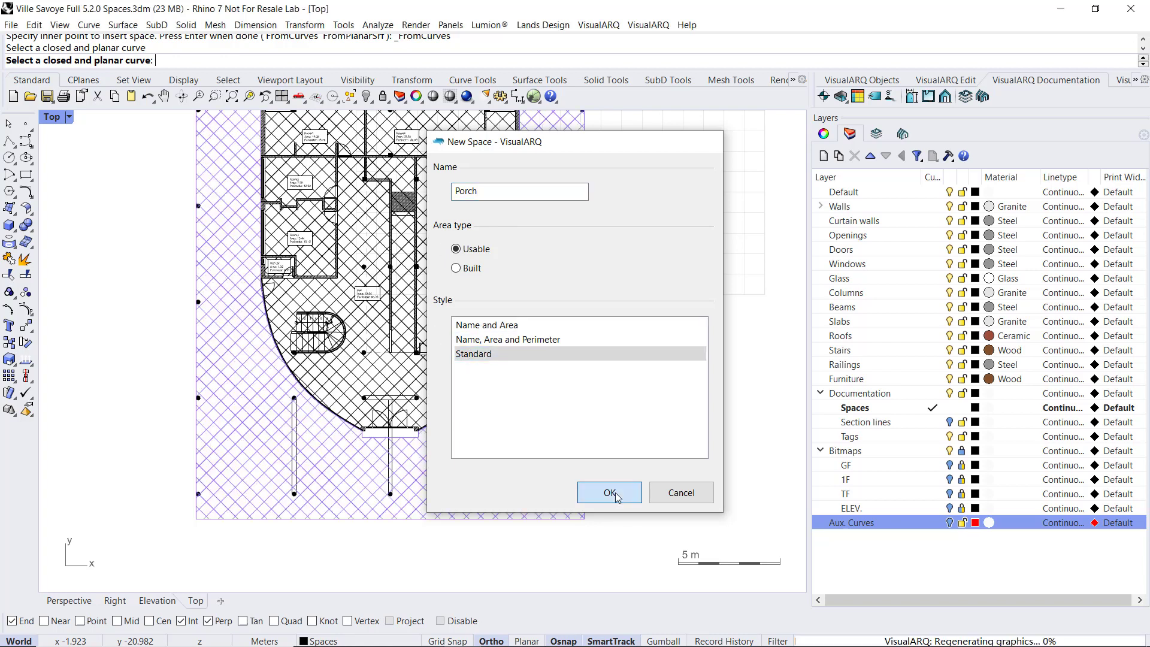
pyautogui.press('Return')
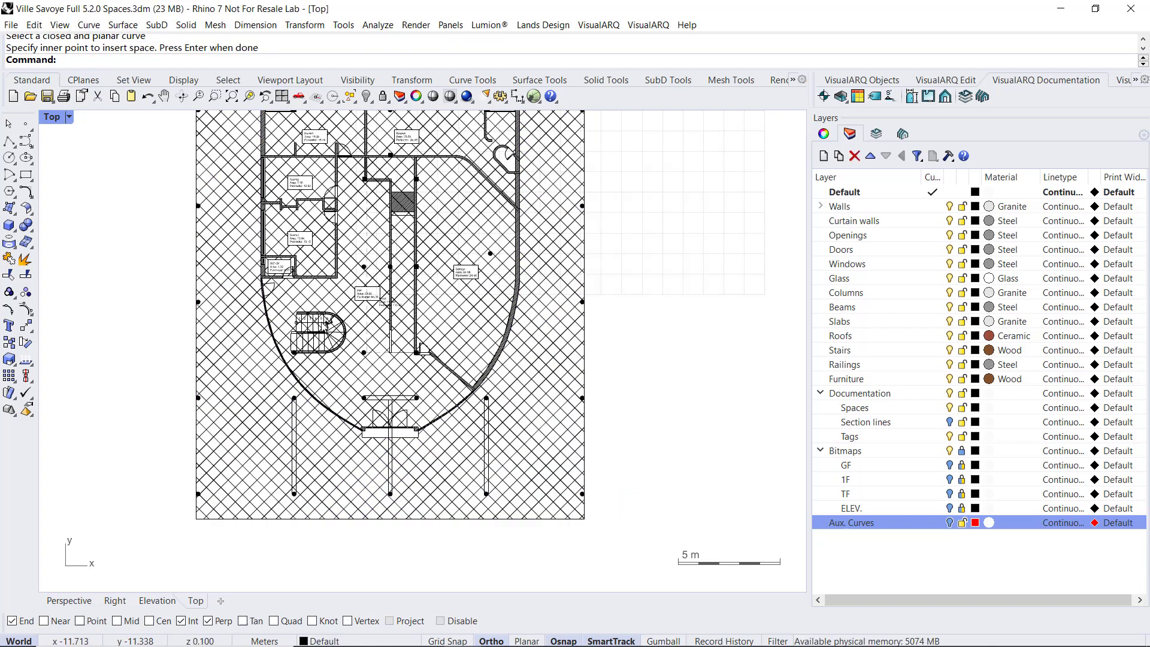
# Select the Porch space and drag its label to the lower-left corner outside the villa
pyautogui.scroll(5, 351, 308)
pyautogui.click(458, 298)
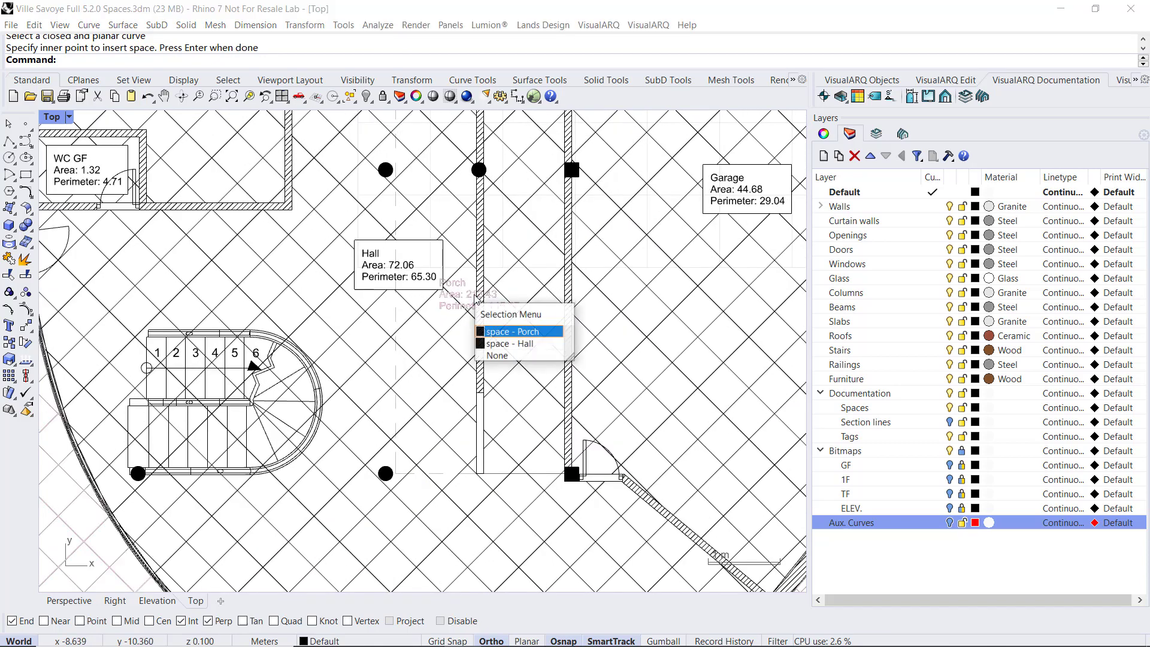
pyautogui.click(499, 330)
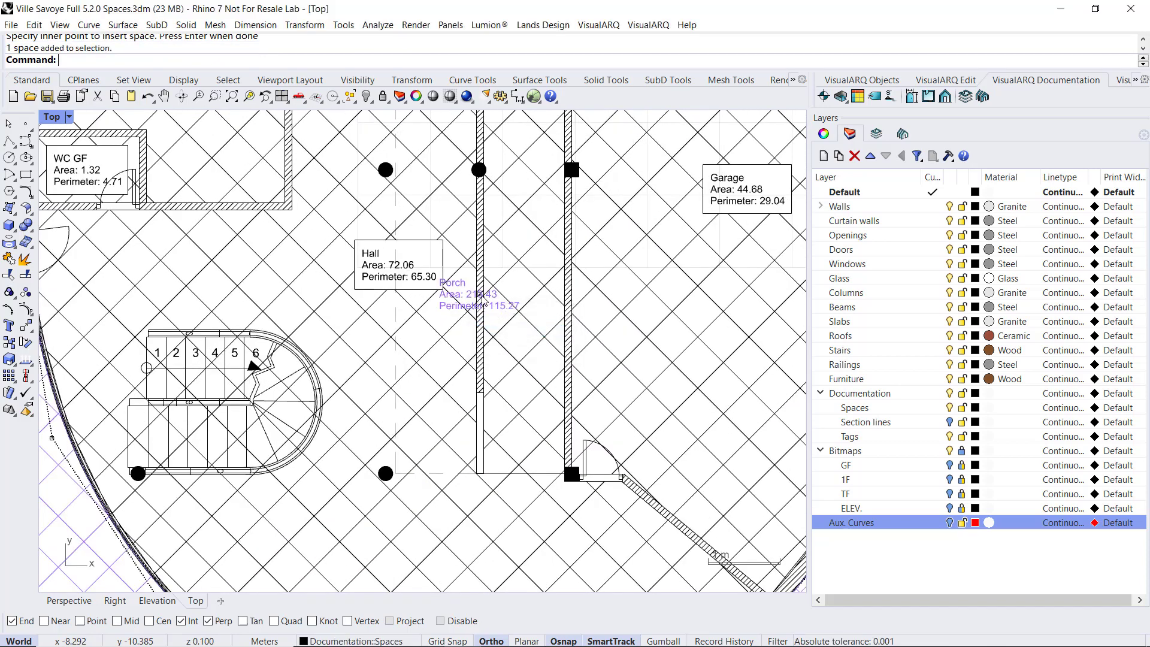
pyautogui.moveTo(480, 298); pyautogui.dragTo(292, 513)
pyautogui.scroll(-5, 455, 344)
pyautogui.scroll(-4, 297, 431)
pyautogui.press('Escape')
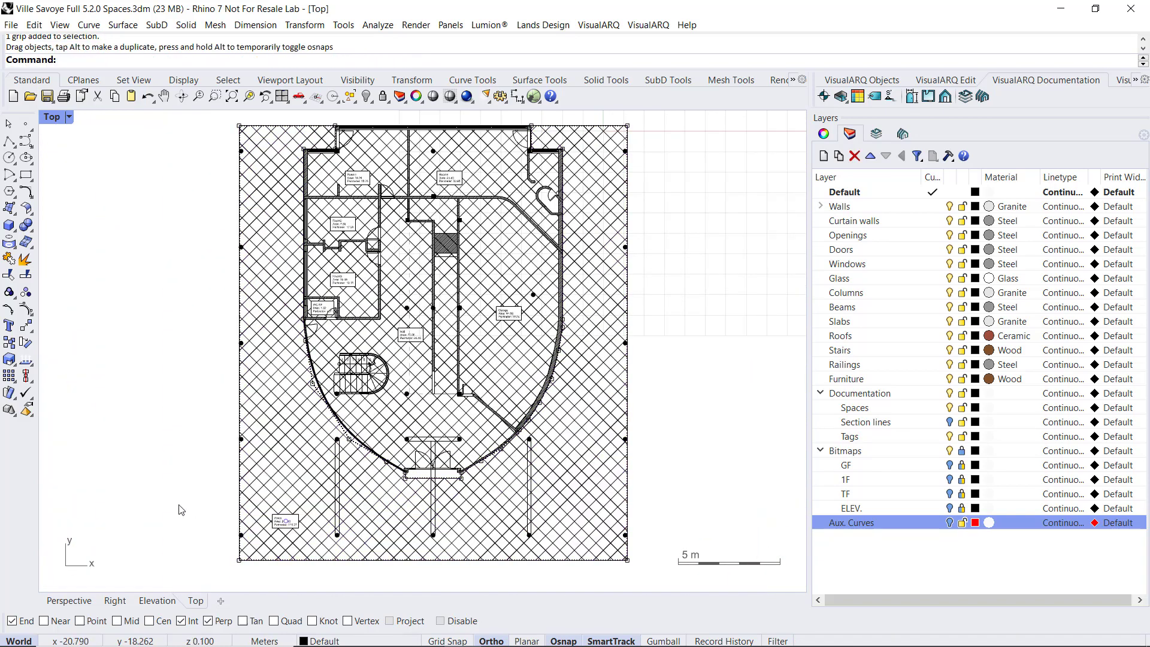
pyautogui.scroll(8, 295, 548)
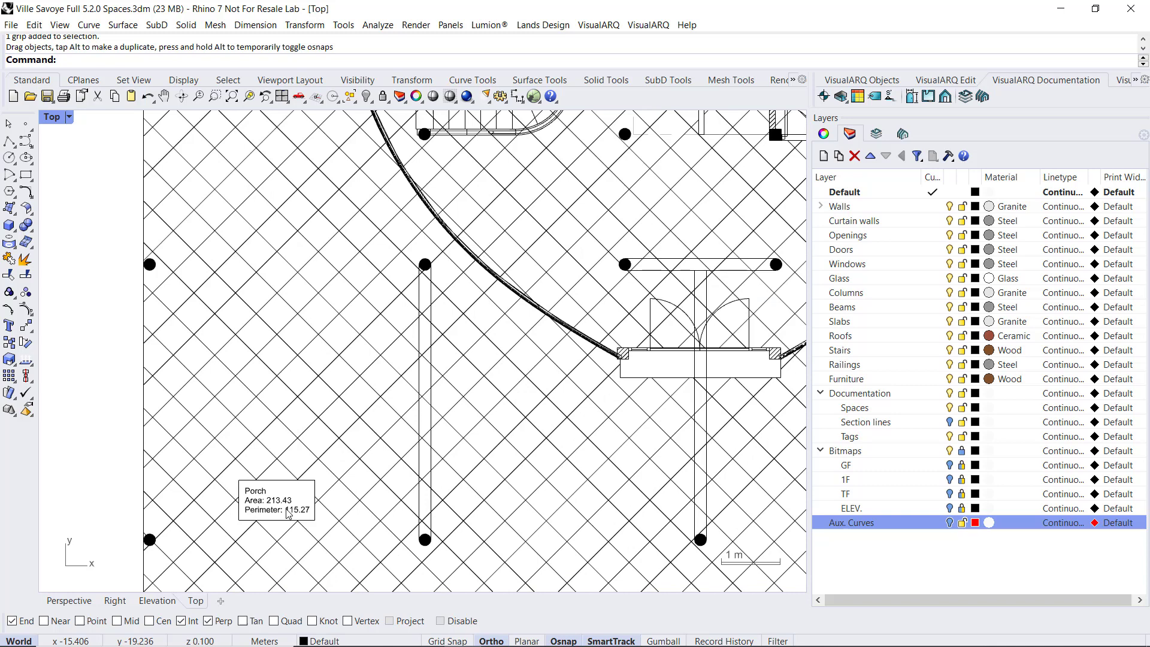
pyautogui.scroll(-8, 288, 514)
pyautogui.moveTo(380, 428); pyautogui.dragTo(371, 448, button='right')
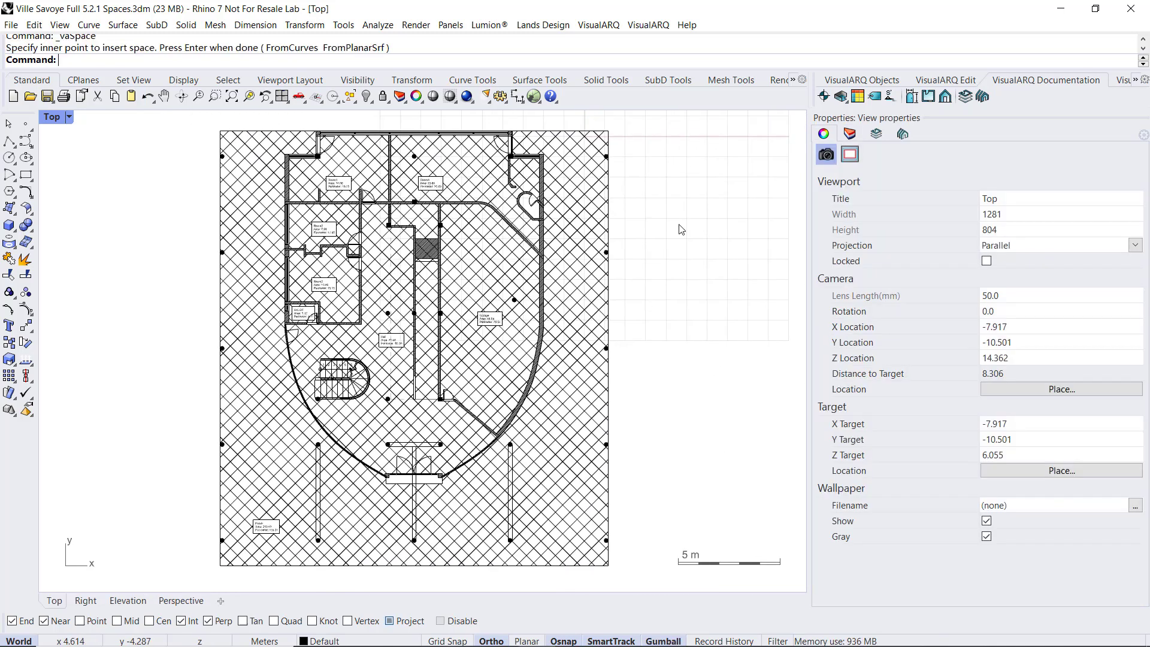
# Select all spaces, remove the Hall from the selection, and hide the rest
pyautogui.click(843, 99)
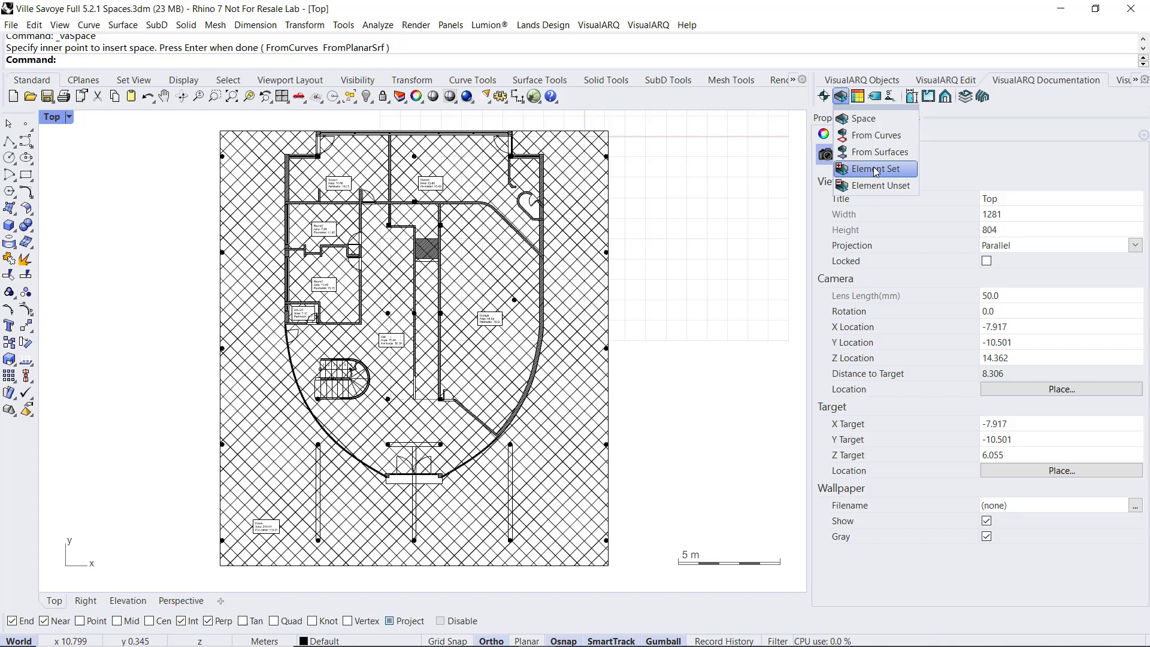
pyautogui.scroll(2, 531, 295)
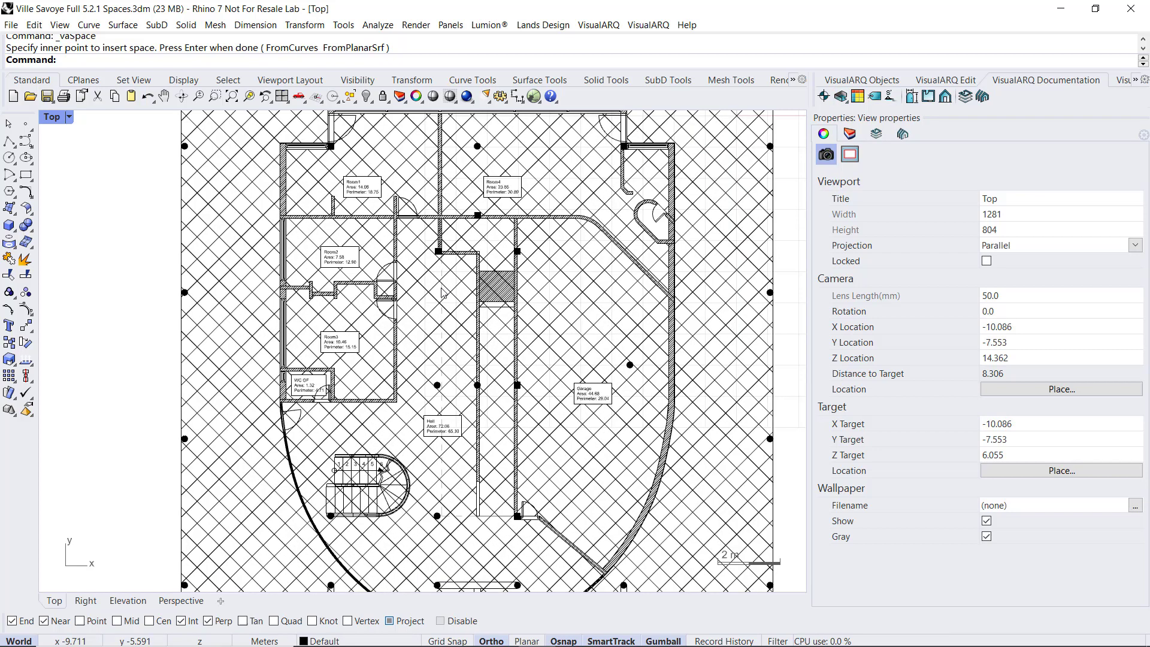
pyautogui.scroll(2, 442, 292)
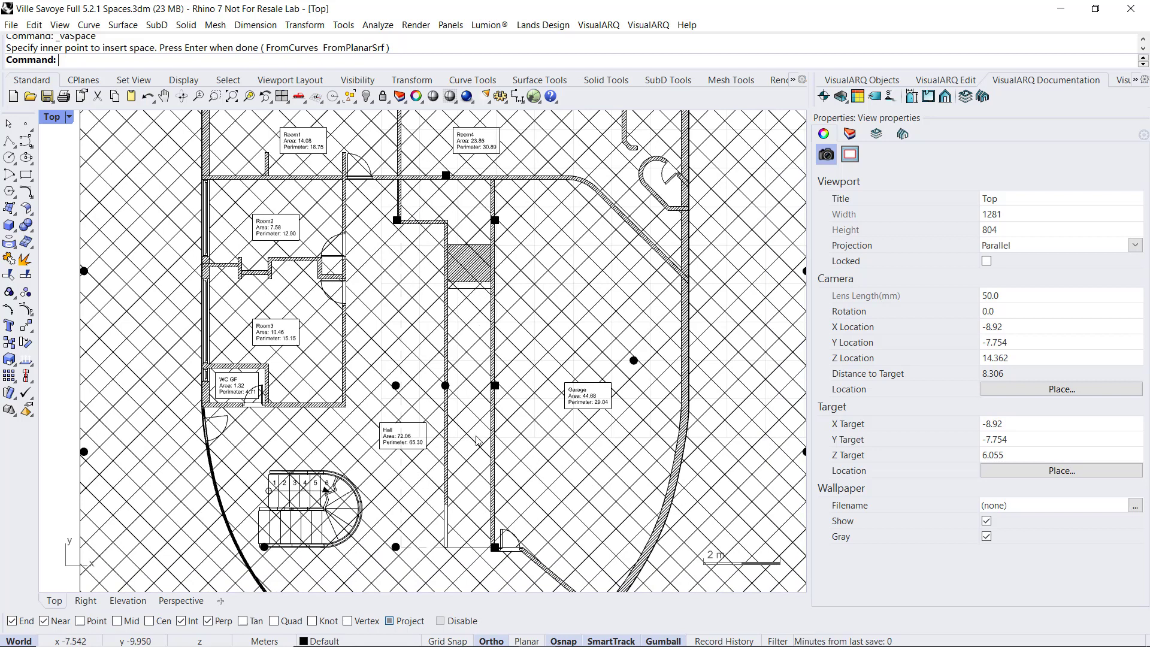
pyautogui.click(392, 373)
pyautogui.press('Escape')
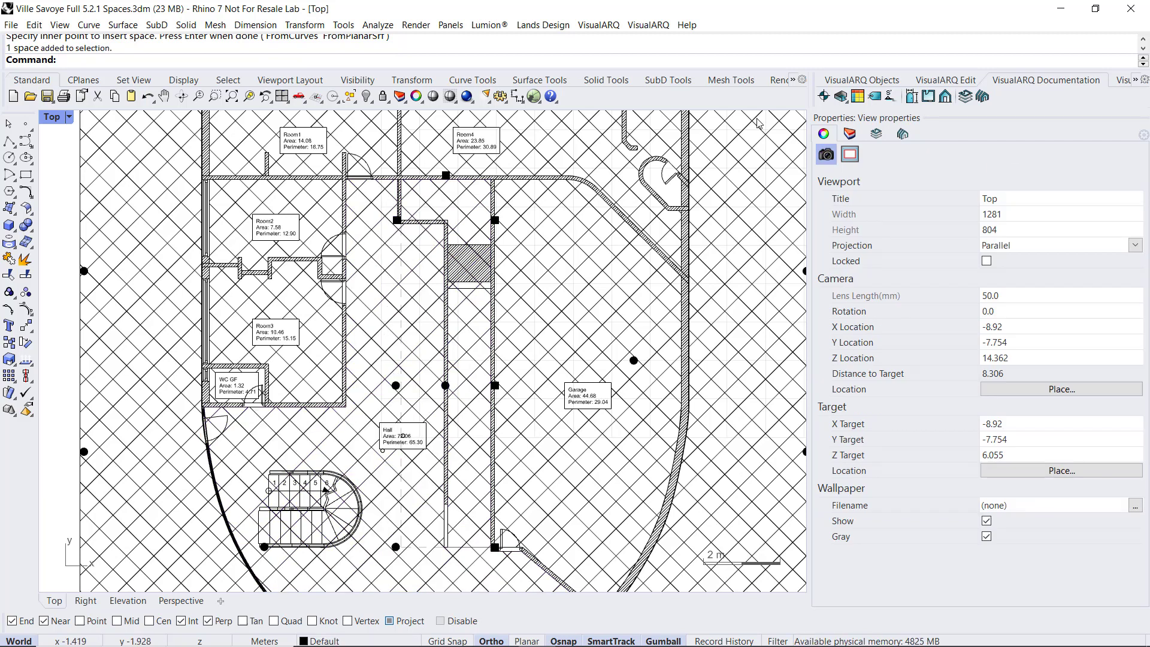
pyautogui.click(1123, 83)
pyautogui.click(912, 97)
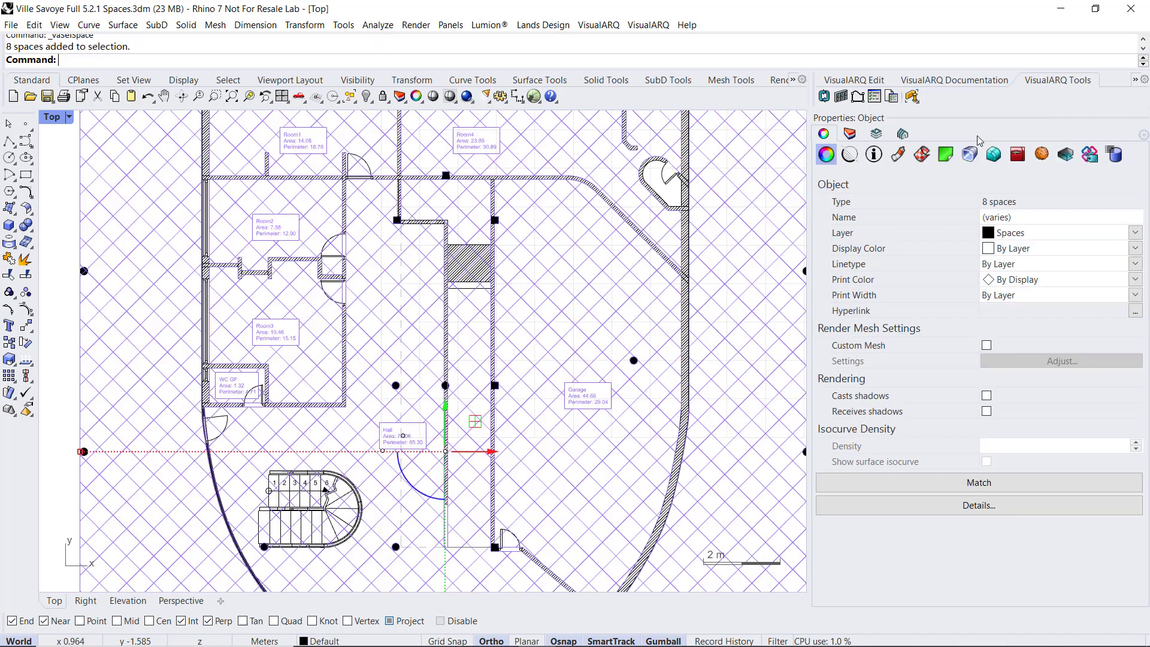
pyautogui.keyDown('ctrl'); pyautogui.click(387, 334); pyautogui.keyUp('ctrl')
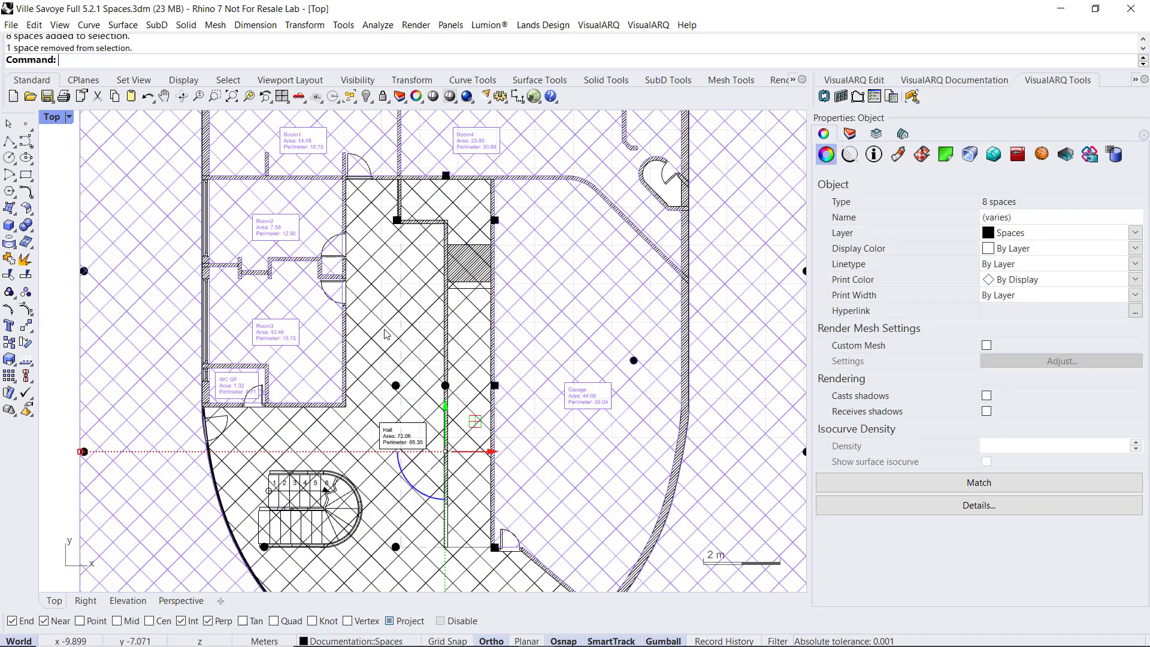
pyautogui.click(371, 99)
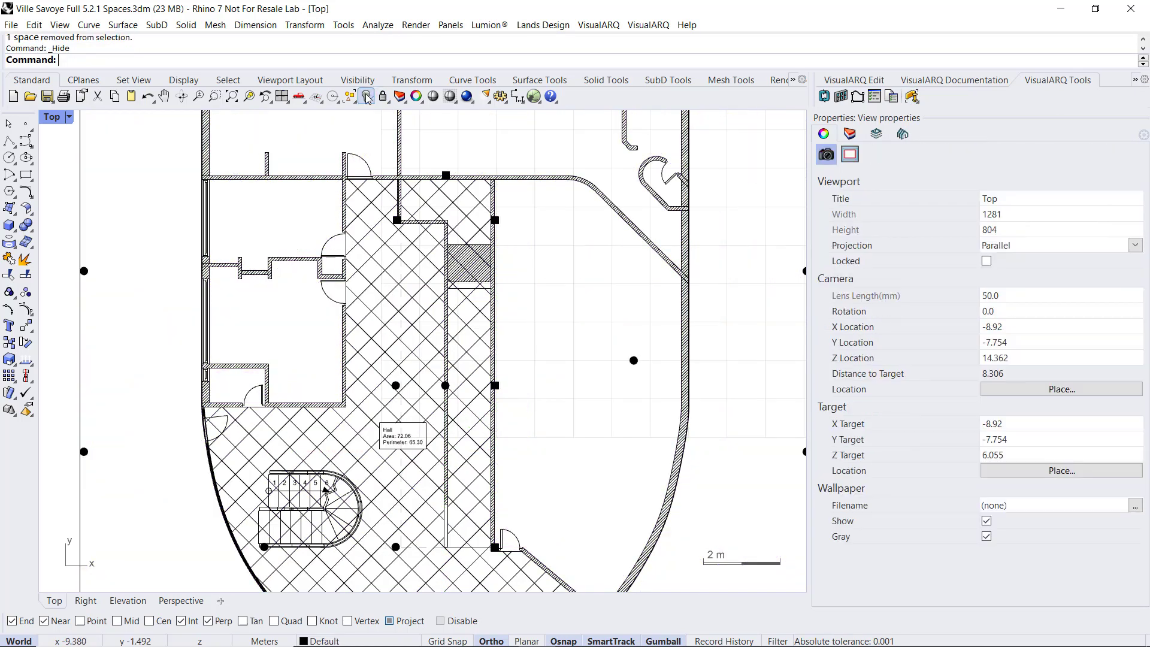
pyautogui.moveTo(471, 296); pyautogui.dragTo(406, 288, button='right')
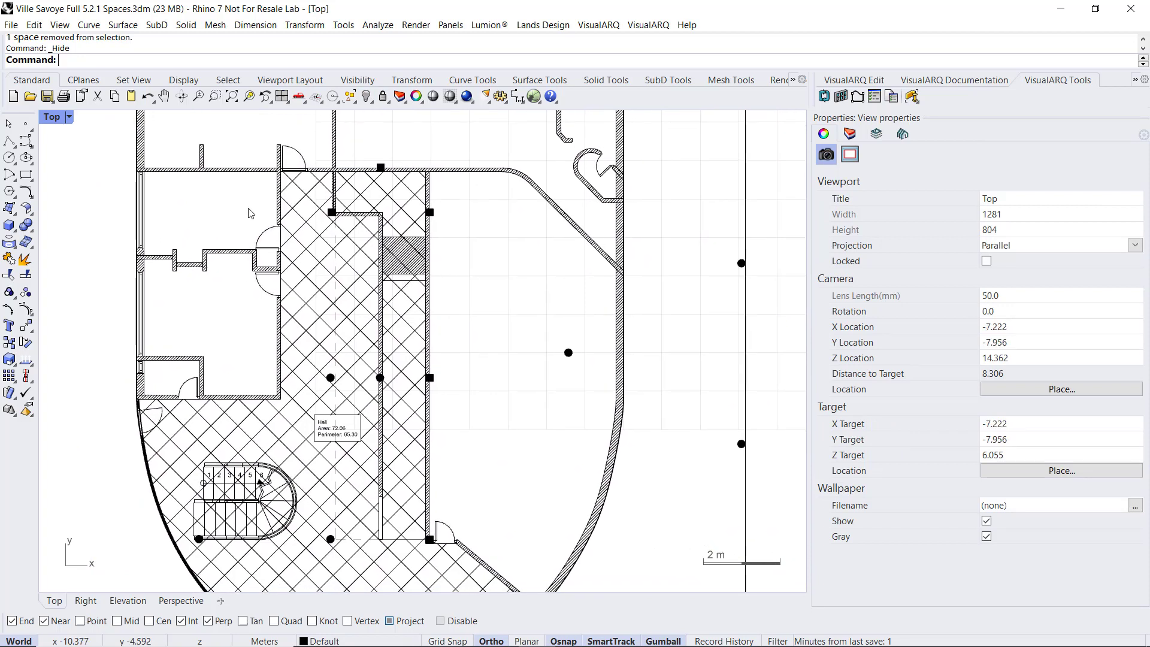
# Draw a five-point polyline outlining the central corridor strip from the wall corner downward
pyautogui.click(10, 143)
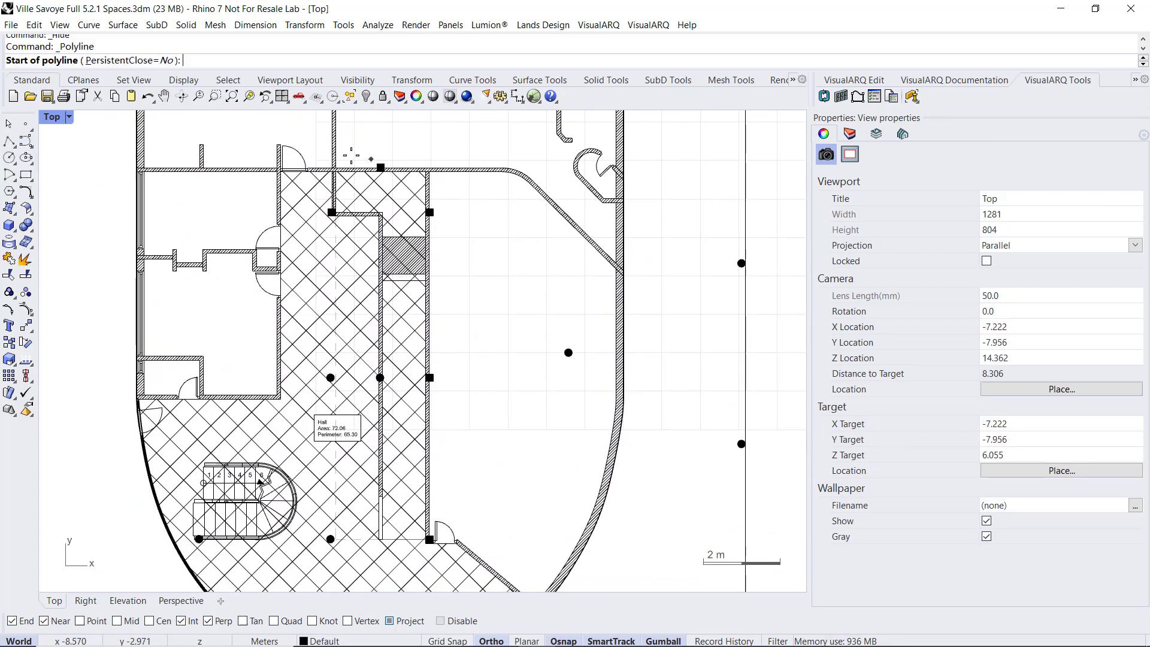
pyautogui.click(335, 168)
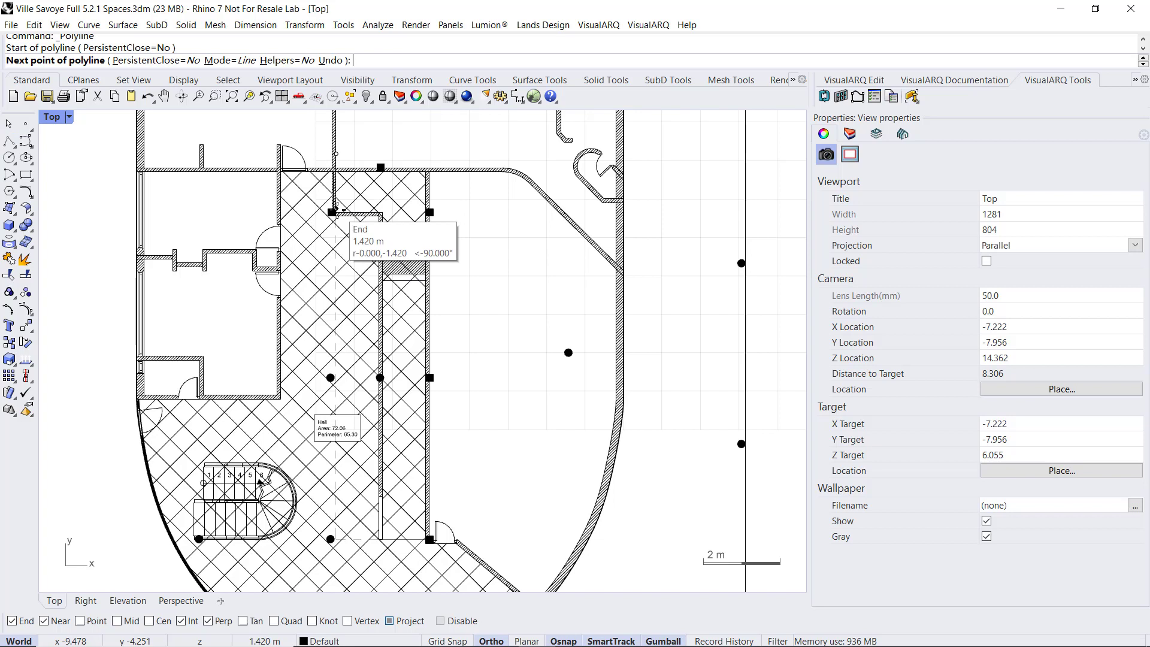
pyautogui.click(333, 213)
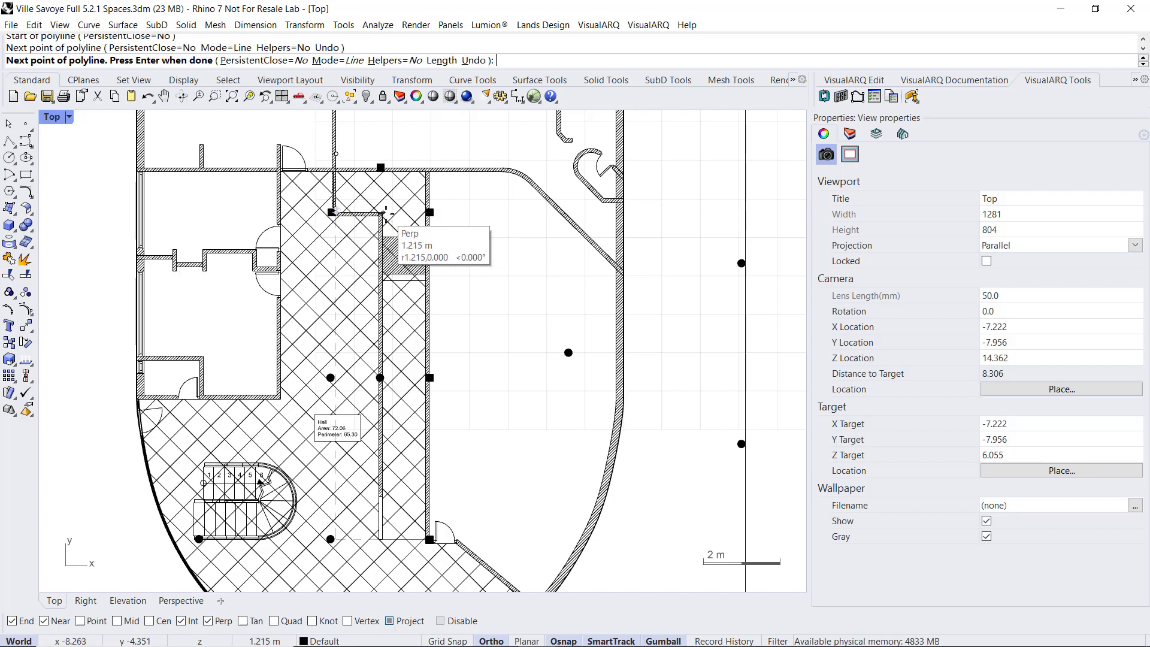
pyautogui.click(382, 212)
pyautogui.click(386, 545)
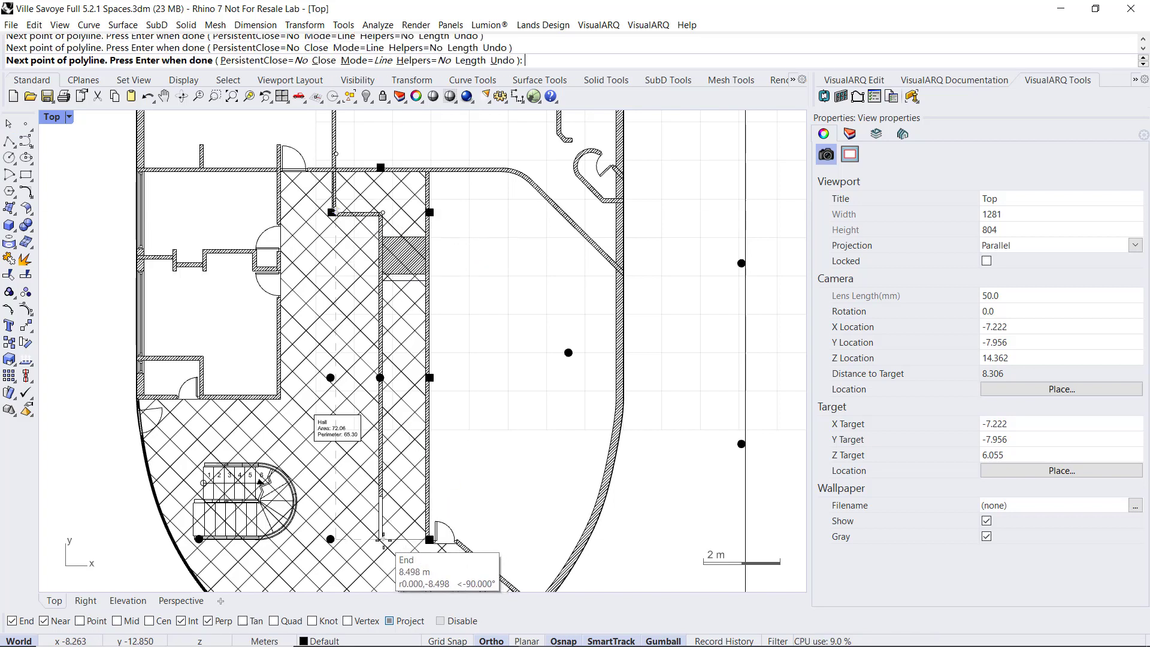
pyautogui.click(496, 533)
pyautogui.press('Return')
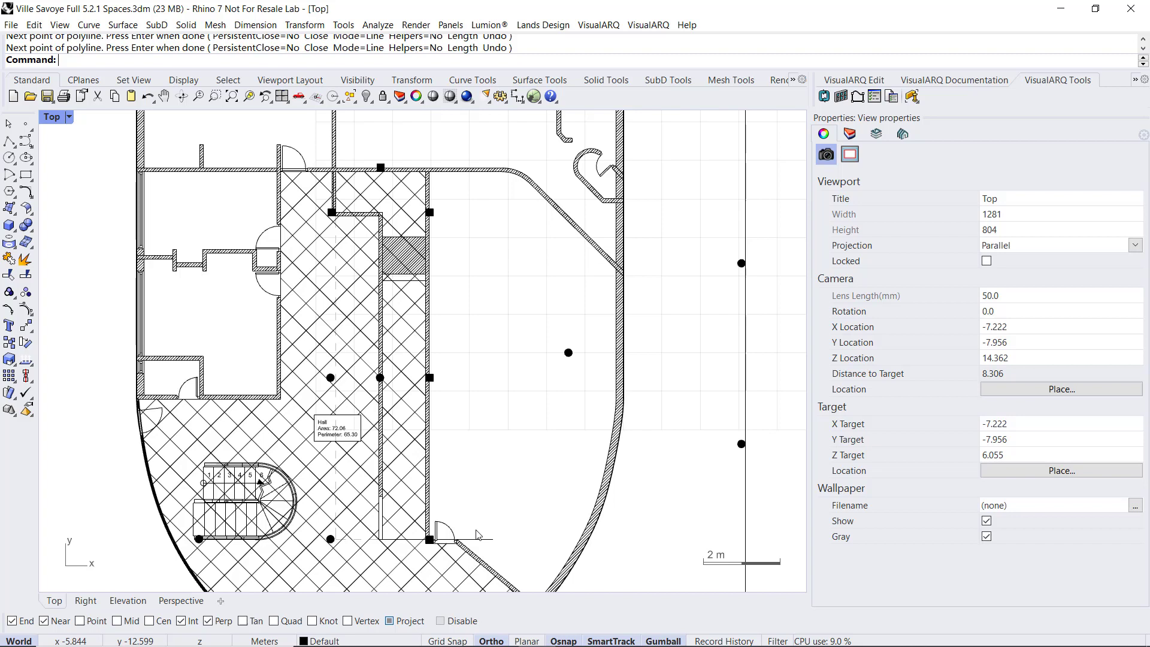
# Add the corridor polyline to the Hall as a spatial element, giving area 60.12 and perimeter 46.00
pyautogui.click(911, 96)
pyautogui.click(847, 103)
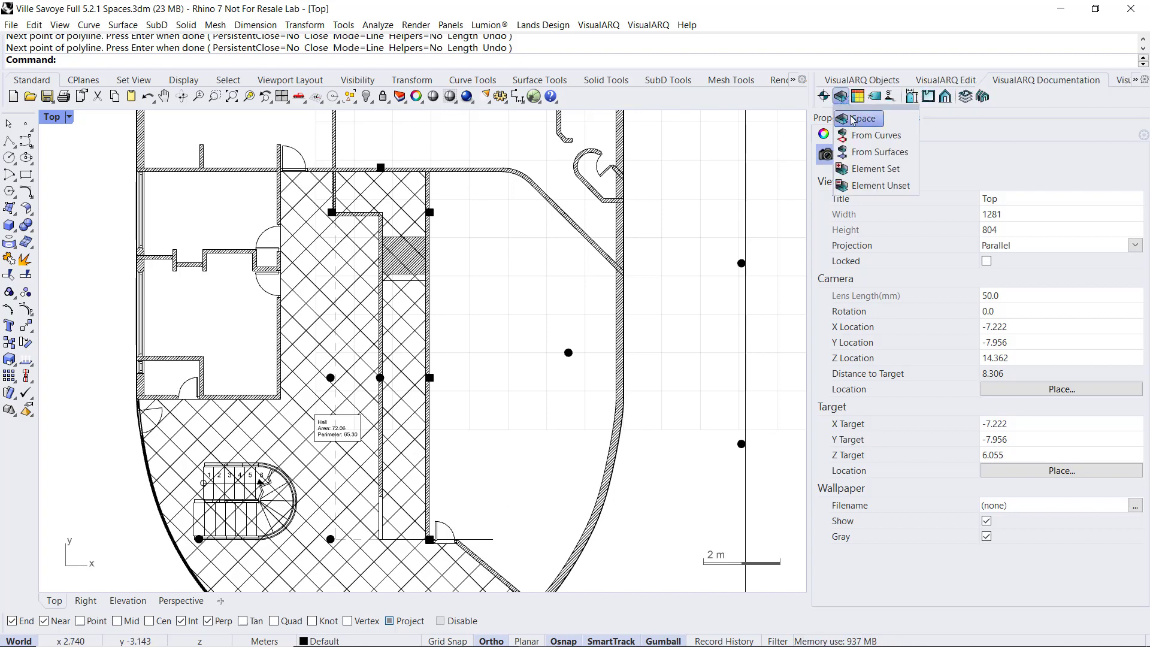
pyautogui.click(844, 169)
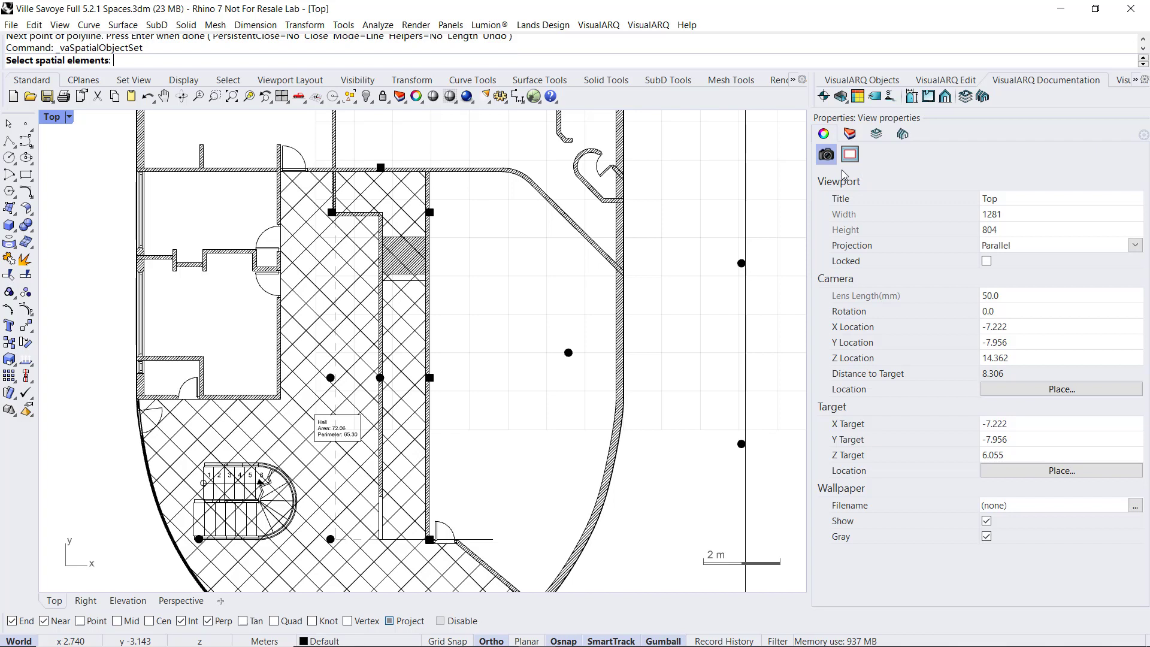
pyautogui.click(477, 541)
pyautogui.click(478, 543)
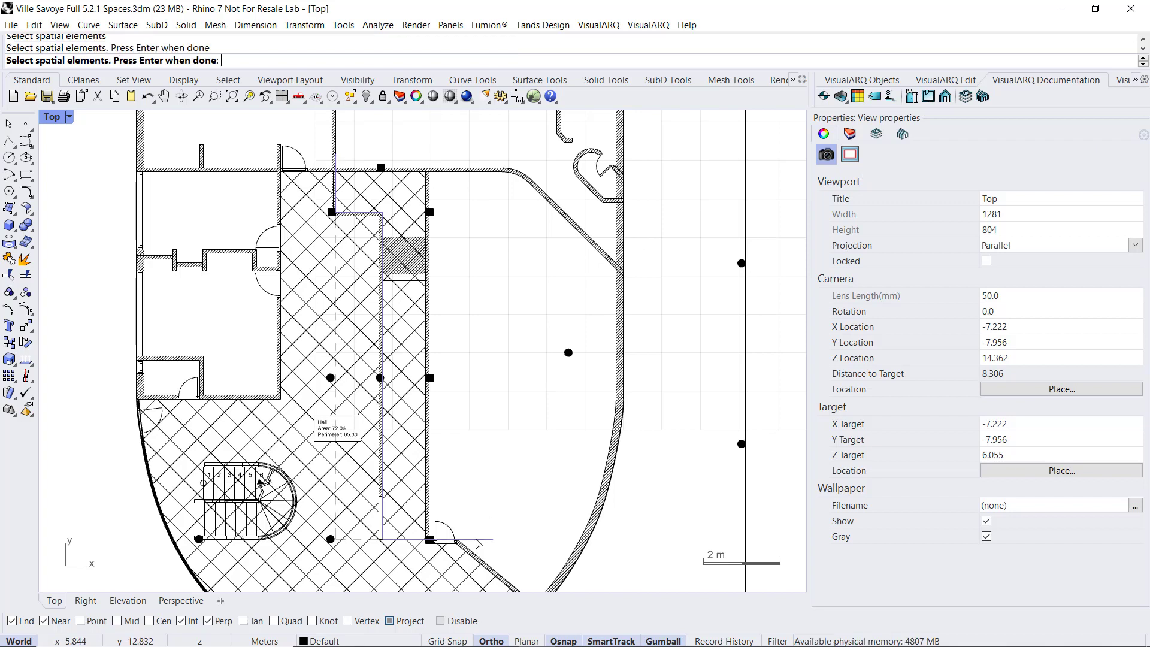
pyautogui.press('Return')
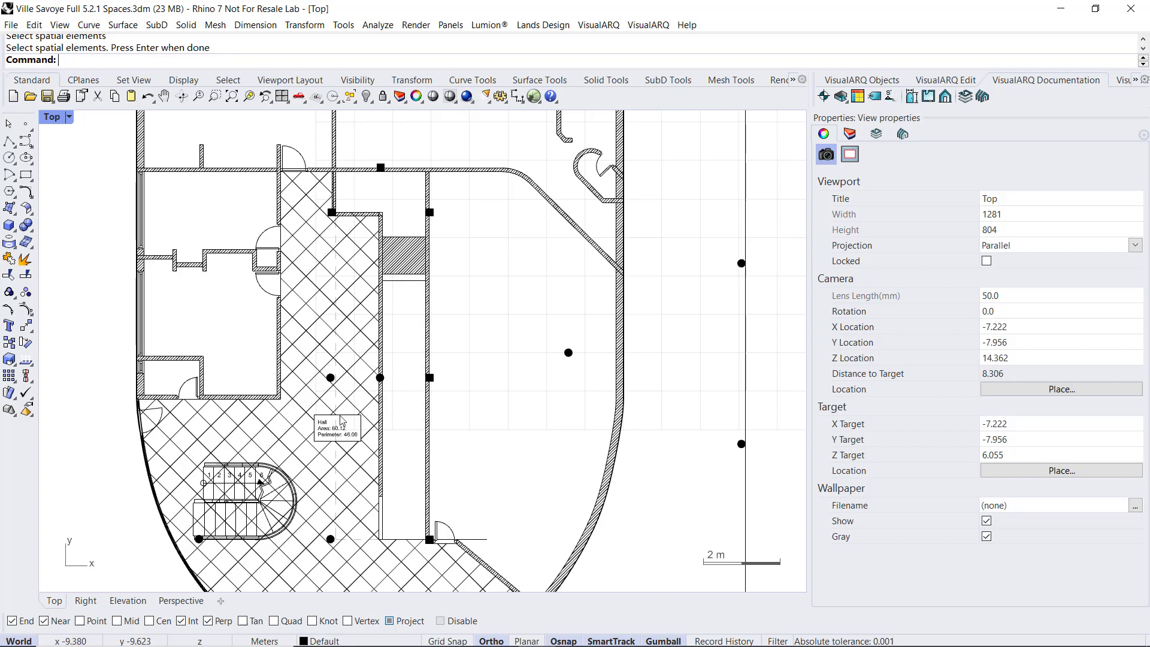
pyautogui.moveTo(344, 429); pyautogui.dragTo(383, 416, button='right')
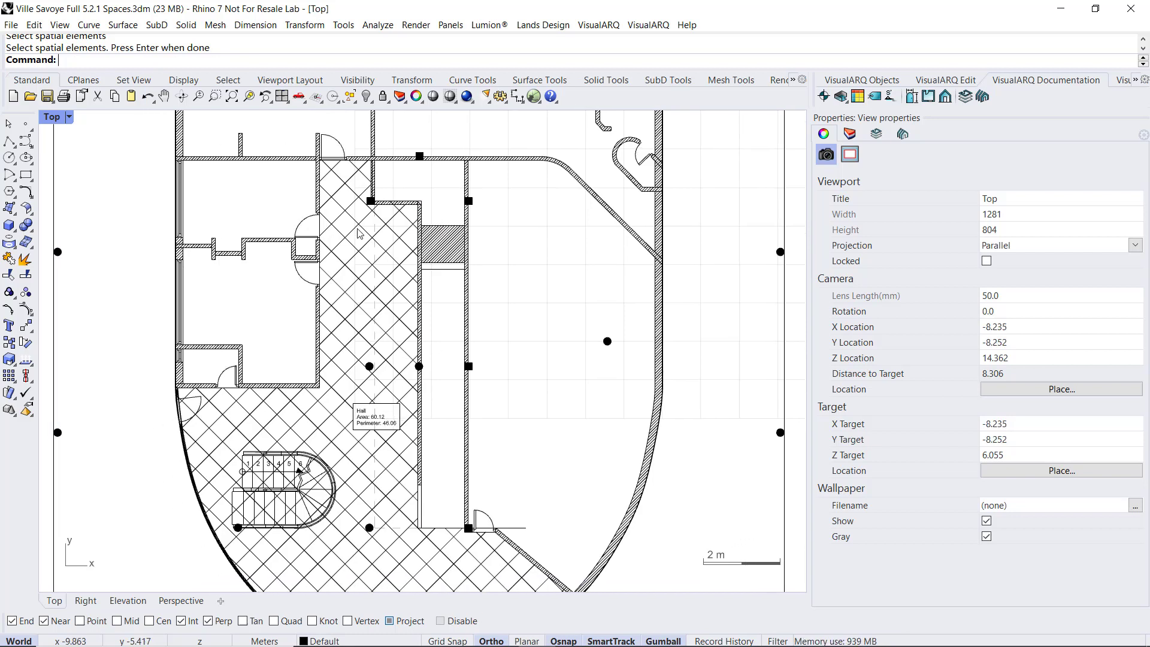
# Show the hidden room spaces again and zoom in on the WC GF
pyautogui.rightClick(366, 96)
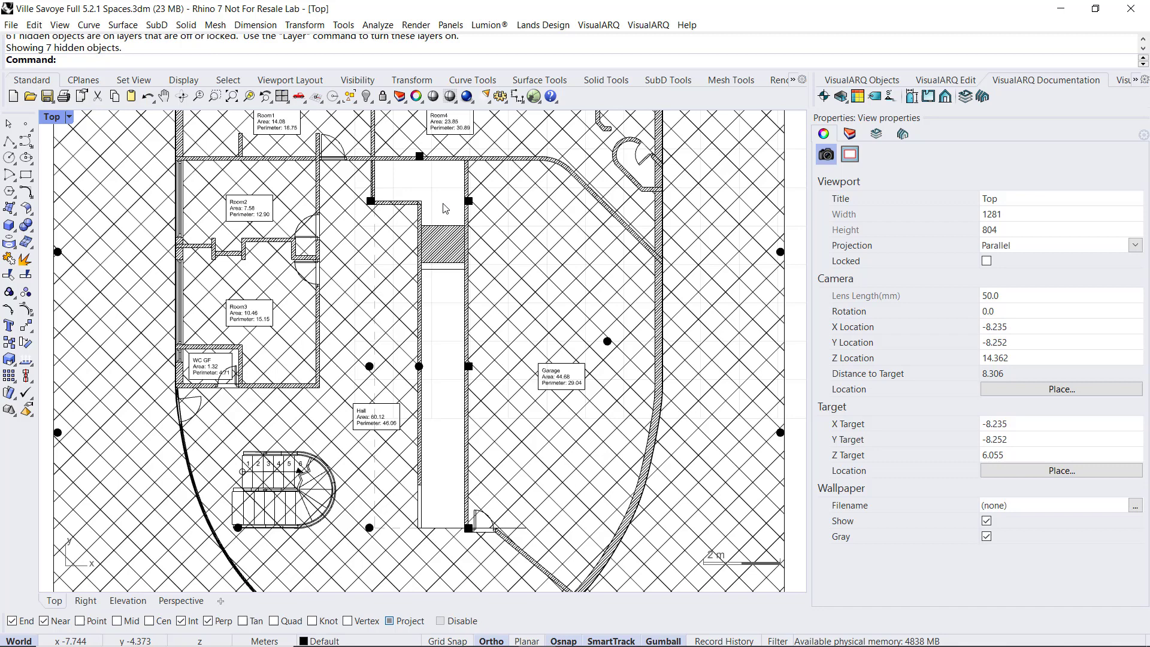
pyautogui.scroll(1, 446, 443)
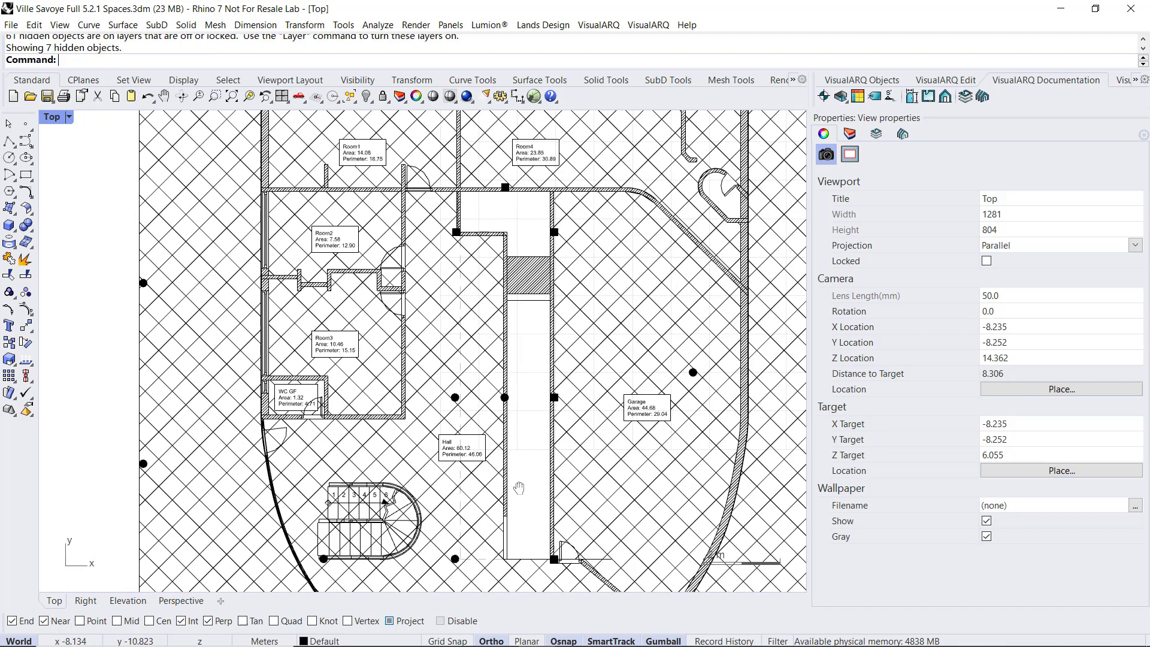
pyautogui.scroll(1, 347, 386)
pyautogui.scroll(1, 347, 386)
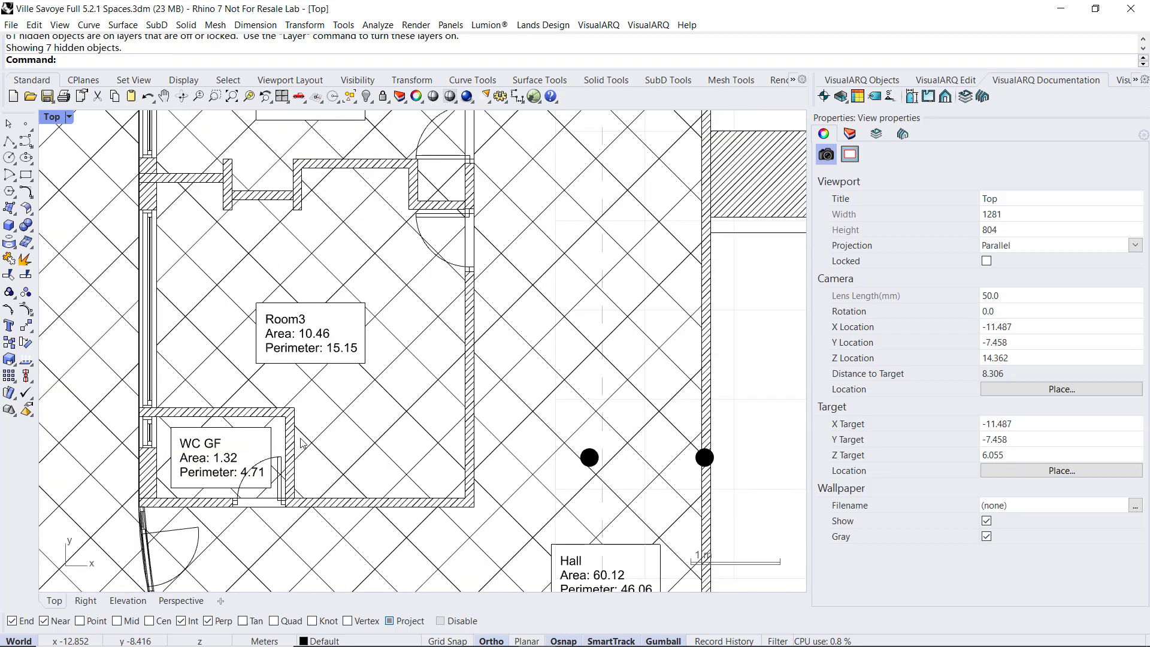
# Drag the WC's right wall rightward with the gumball and stretch the top wall to meet it
pyautogui.click(293, 444)
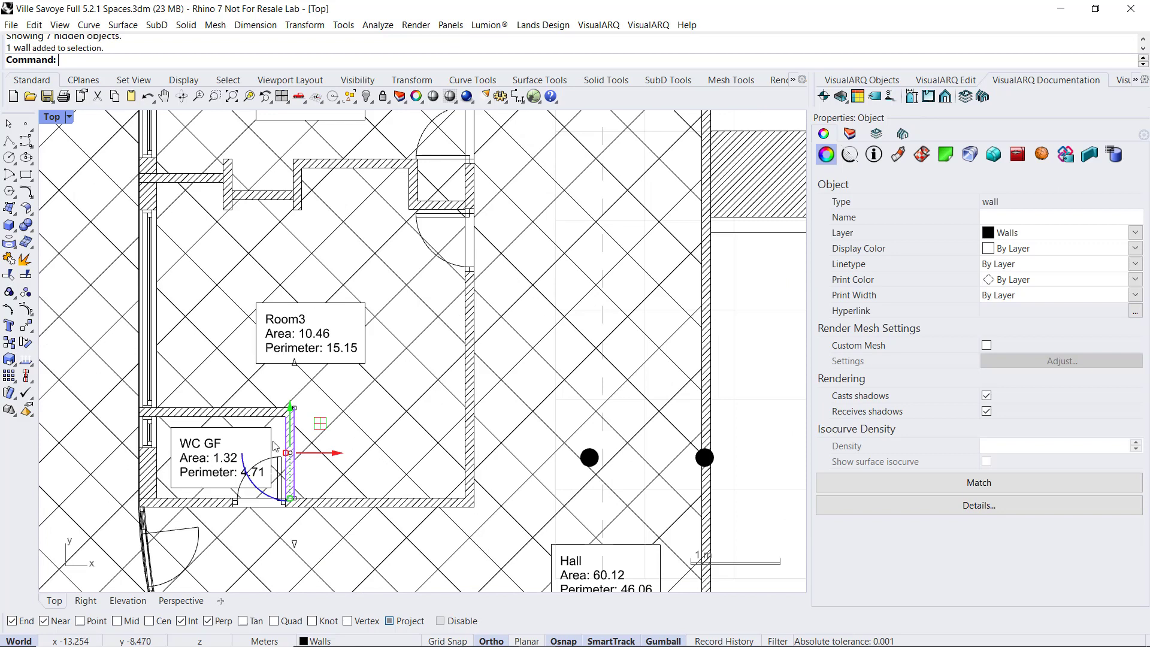
pyautogui.moveTo(343, 457); pyautogui.dragTo(373, 457)
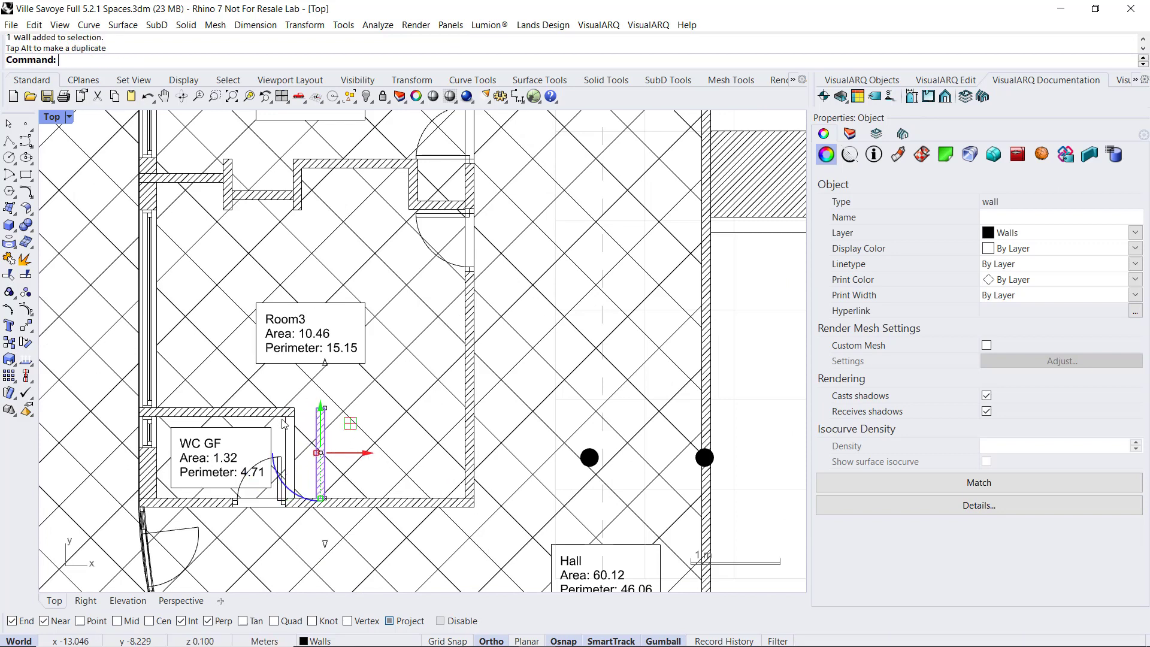
pyautogui.click(316, 440)
pyautogui.click(322, 456)
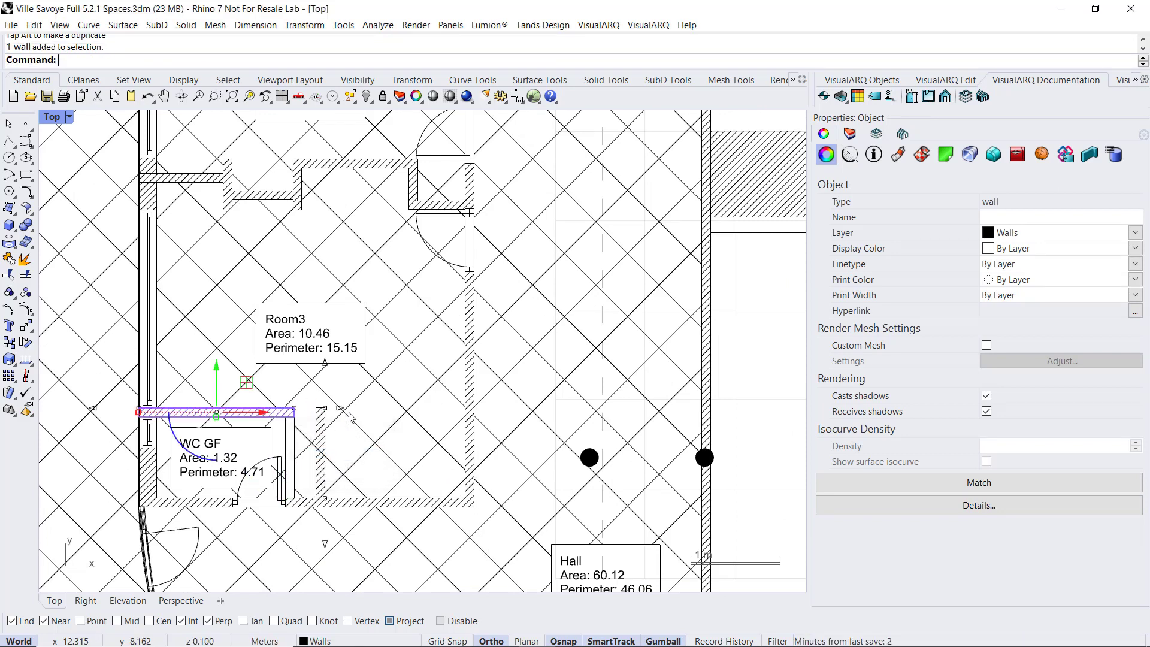
pyautogui.moveTo(294, 411); pyautogui.dragTo(325, 412)
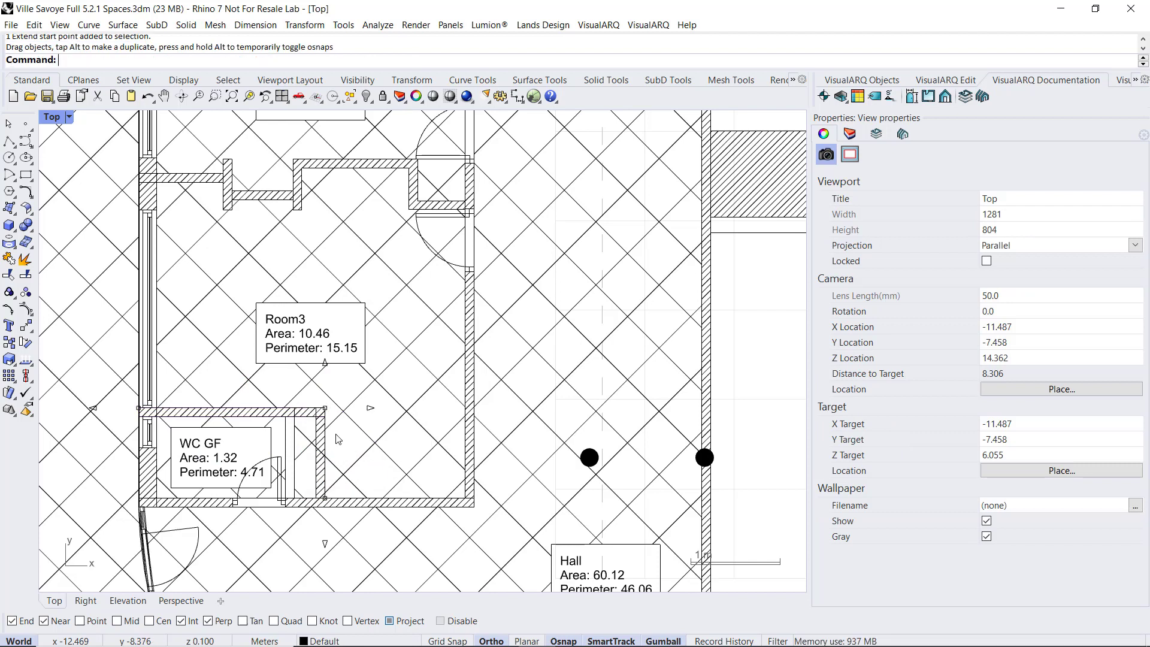
# Update the WC GF and Room3 spaces to the moved wall, giving areas 1.63 and 10.11
pyautogui.click(234, 459)
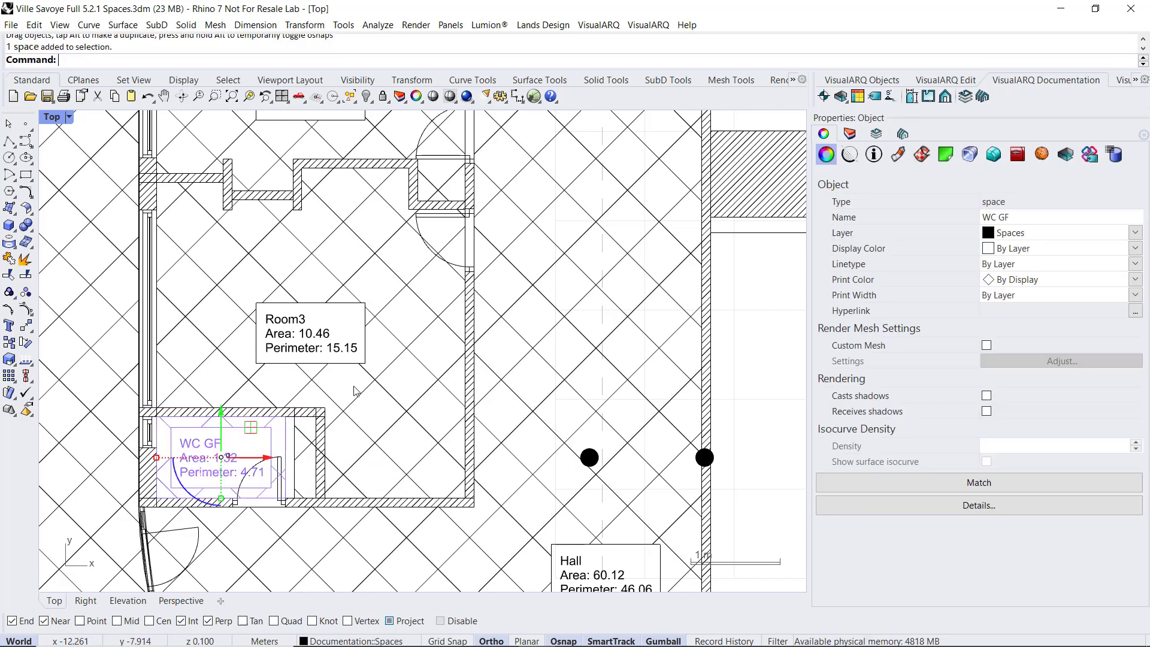
pyautogui.keyDown('shift'); pyautogui.click(354, 364); pyautogui.keyUp('shift')
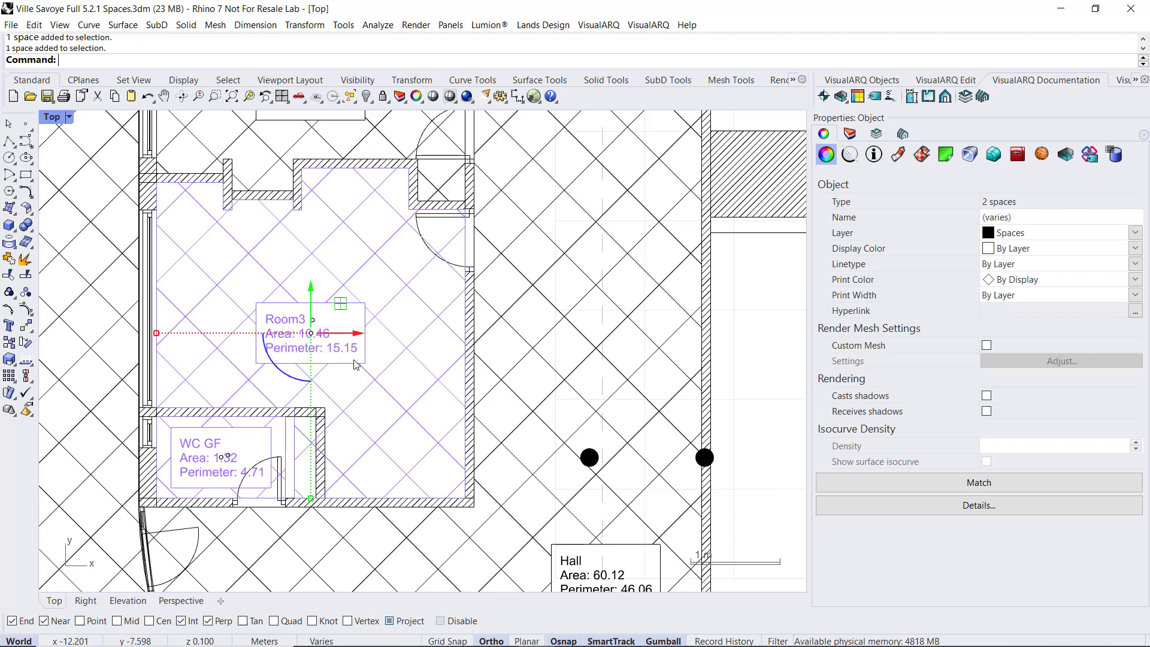
pyautogui.click(1117, 80)
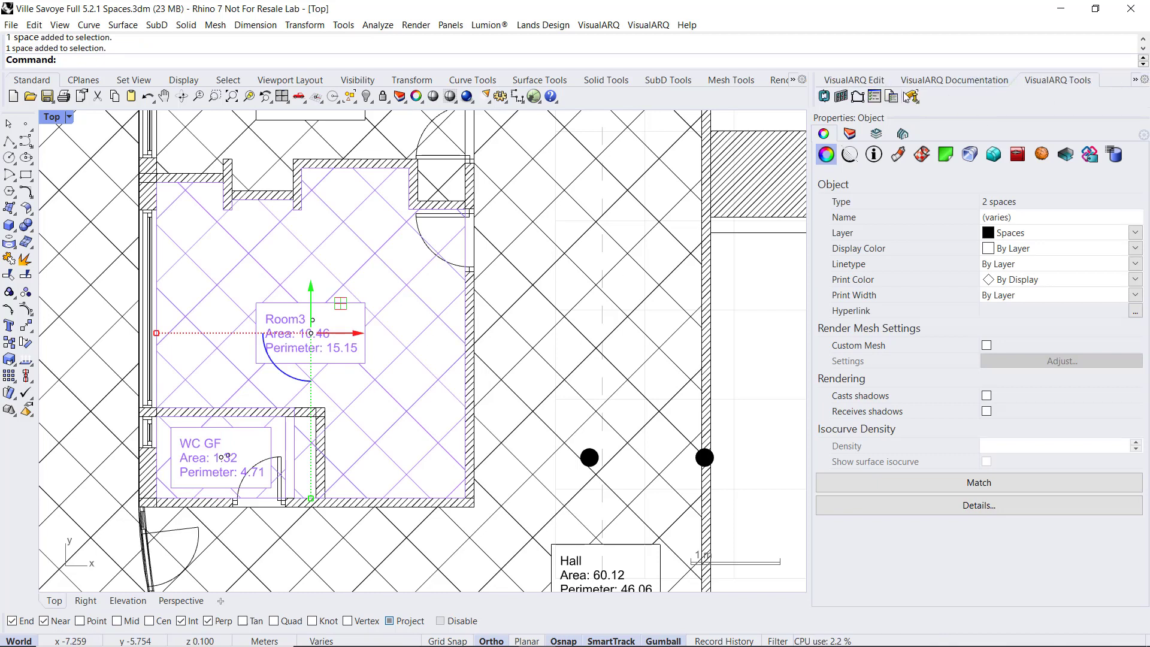
pyautogui.click(824, 97)
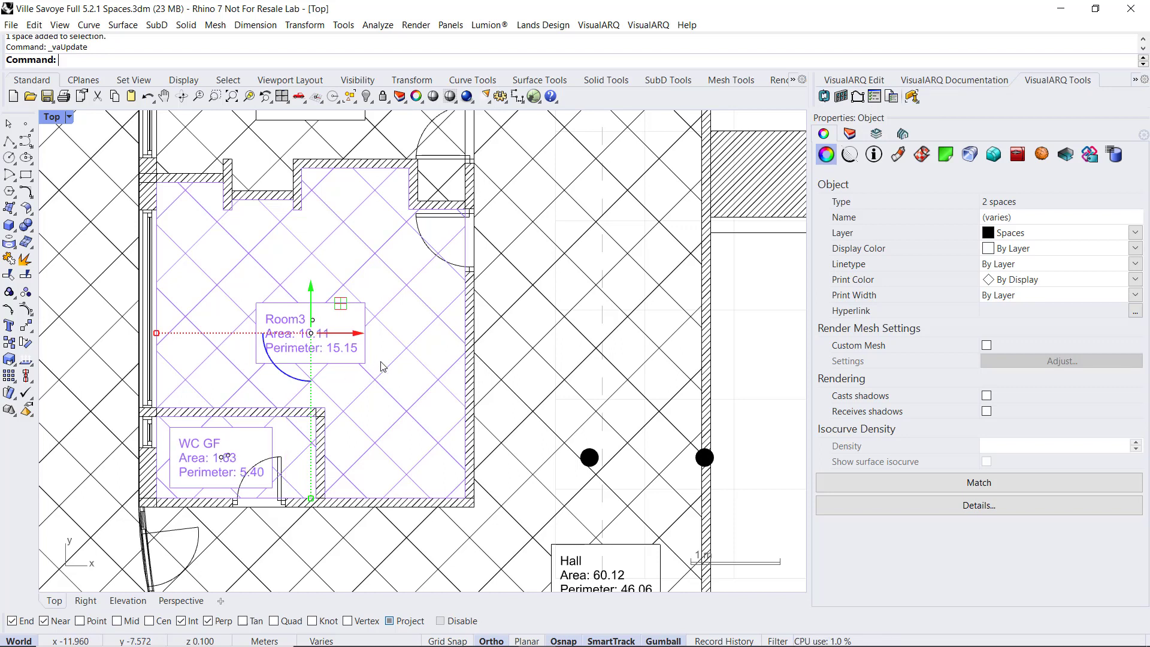
pyautogui.press('Escape')
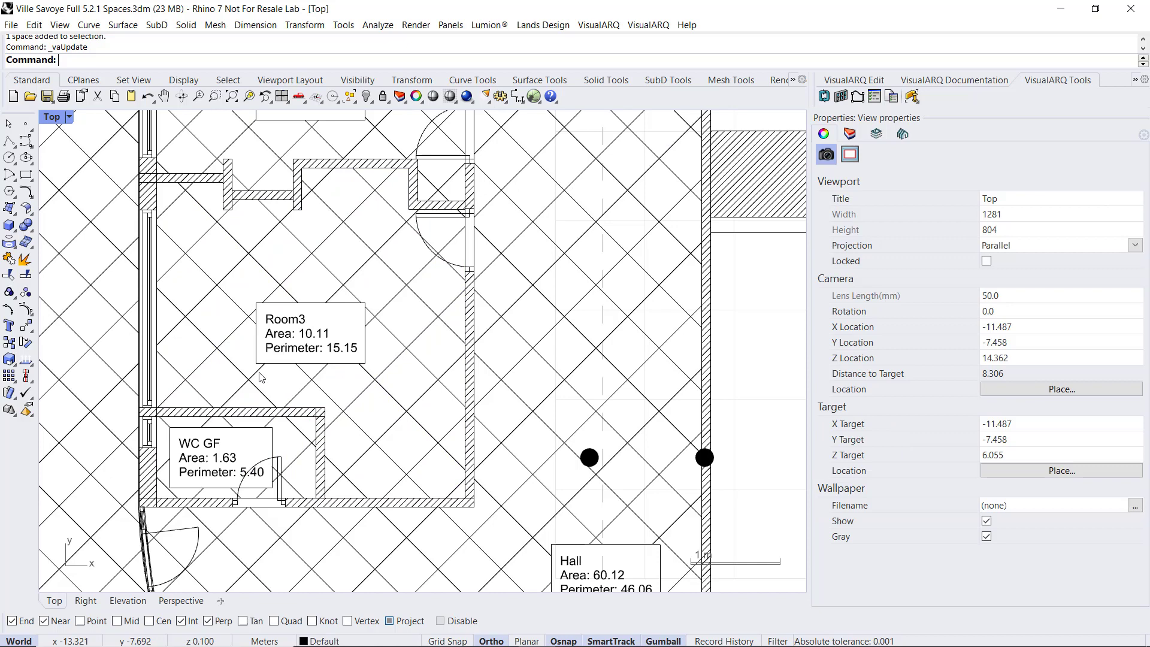
pyautogui.scroll(-8, 371, 359)
pyautogui.scroll(-4, 283, 350)
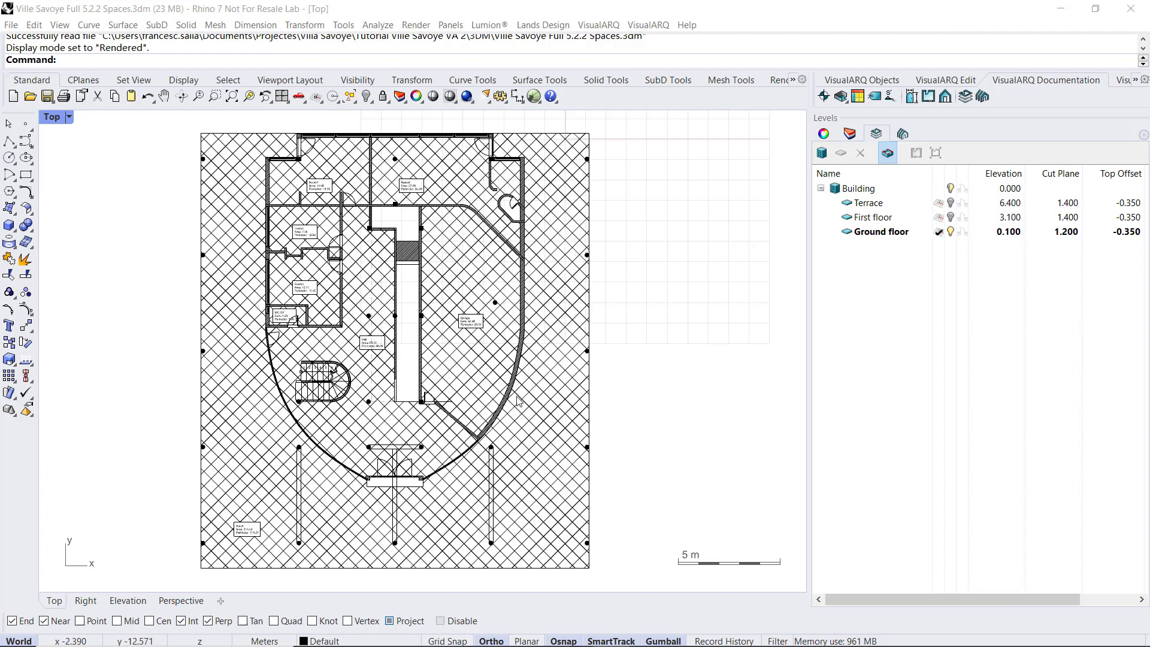
# In Perspective, hide First floor, select the ground-floor space by the curved wall, then show First floor again
pyautogui.click(189, 602)
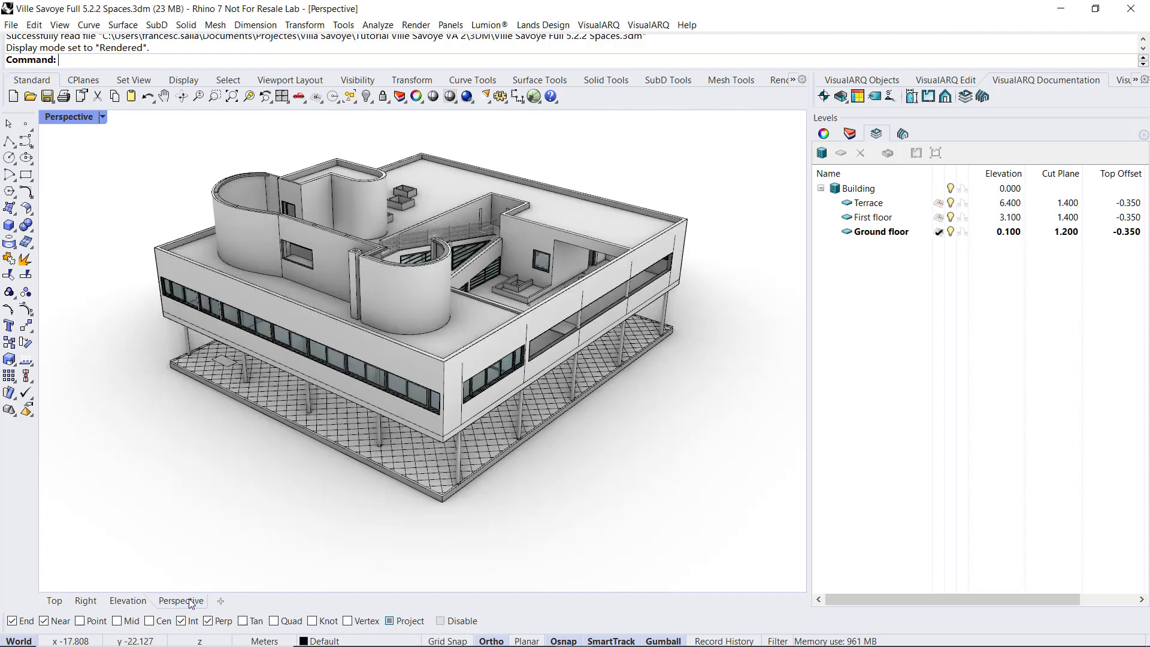
pyautogui.click(951, 219)
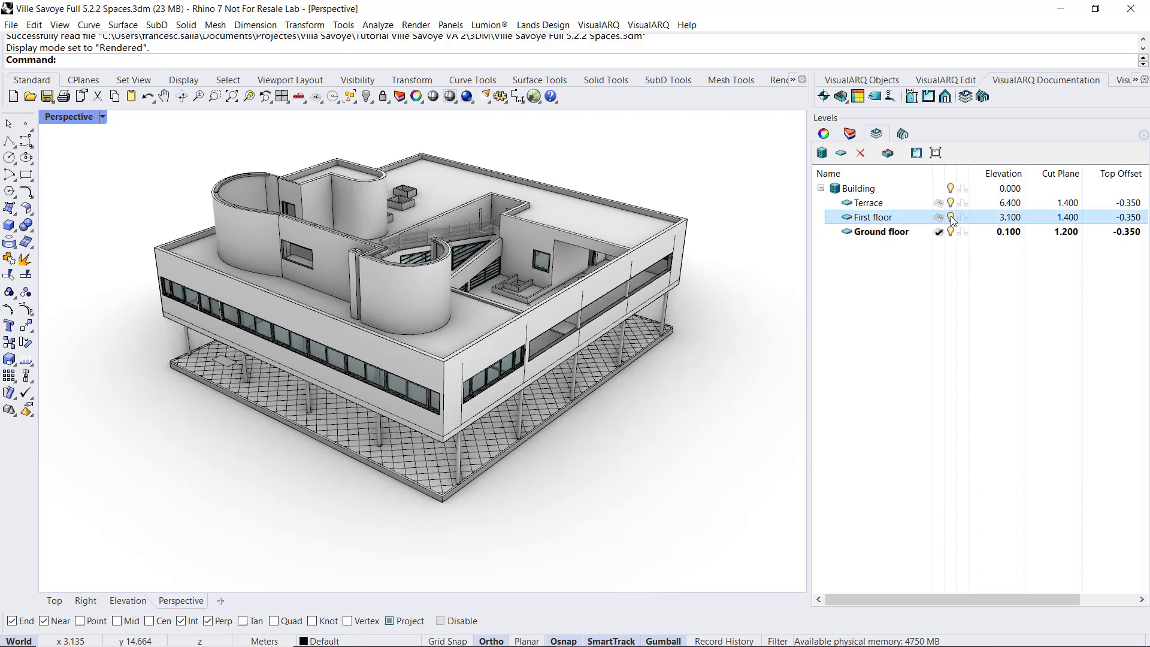
pyautogui.moveTo(525, 307); pyautogui.dragTo(551, 305, button='right')
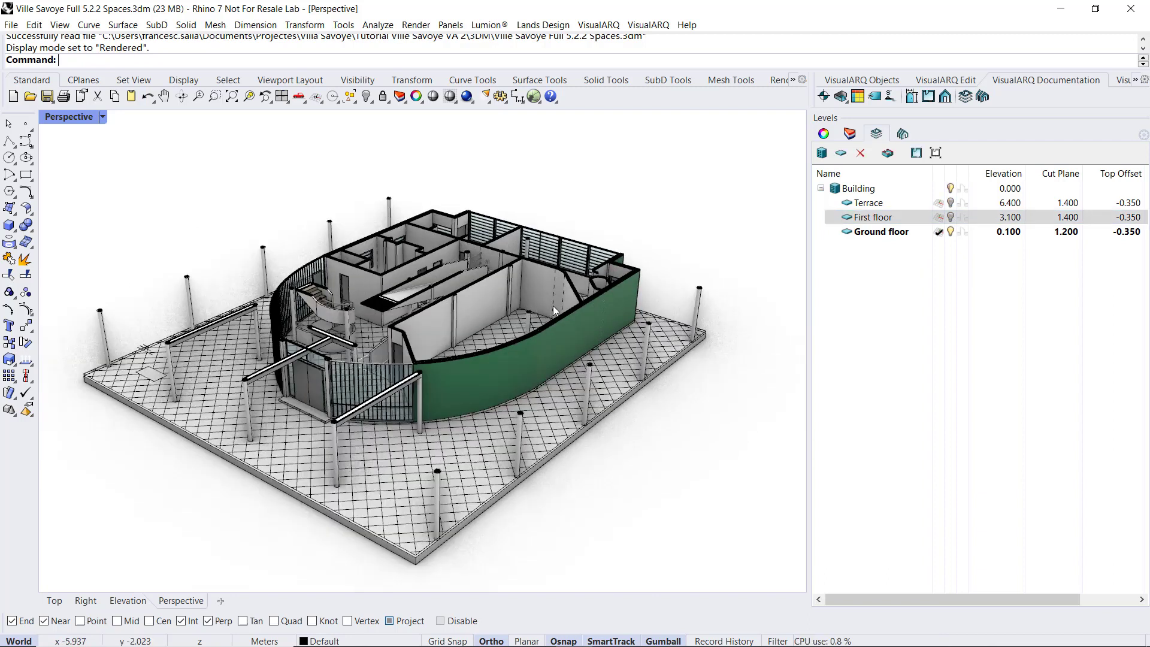
pyautogui.click(553, 308)
pyautogui.click(587, 345)
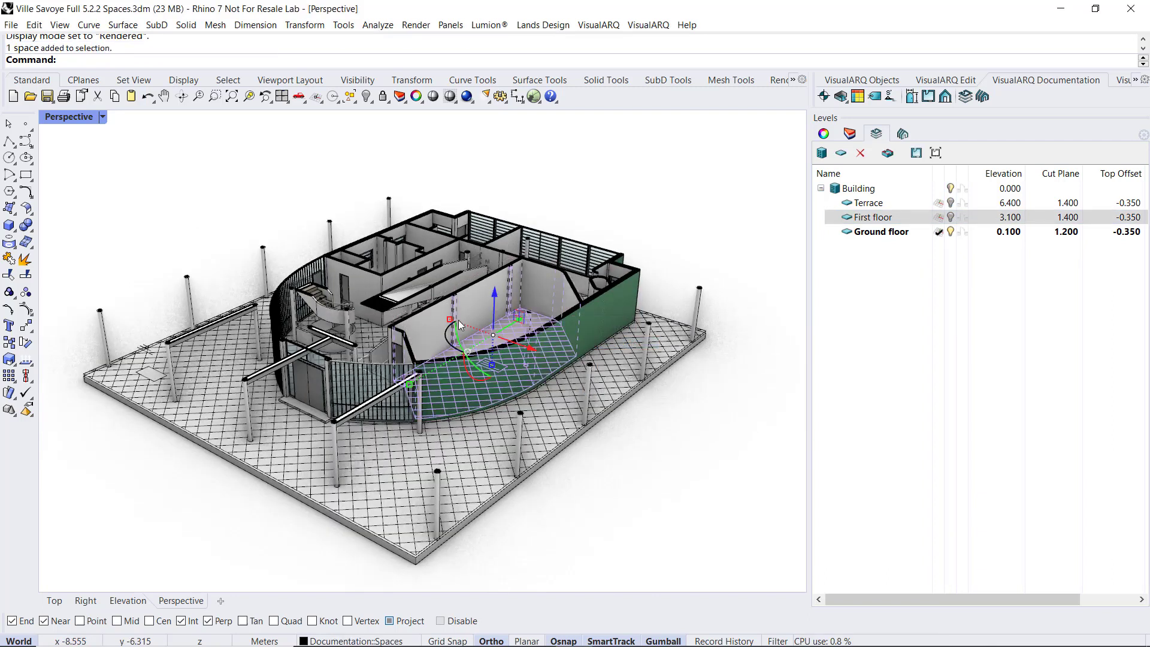
pyautogui.scroll(3, 459, 325)
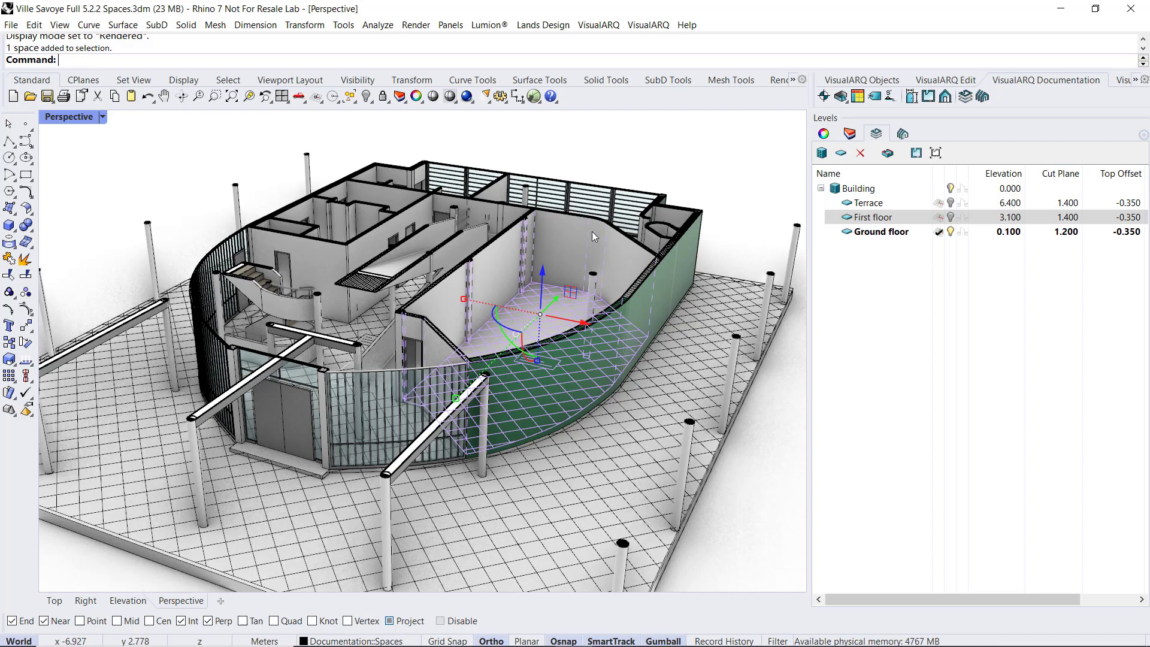
pyautogui.click(951, 218)
pyautogui.scroll(-5, 642, 289)
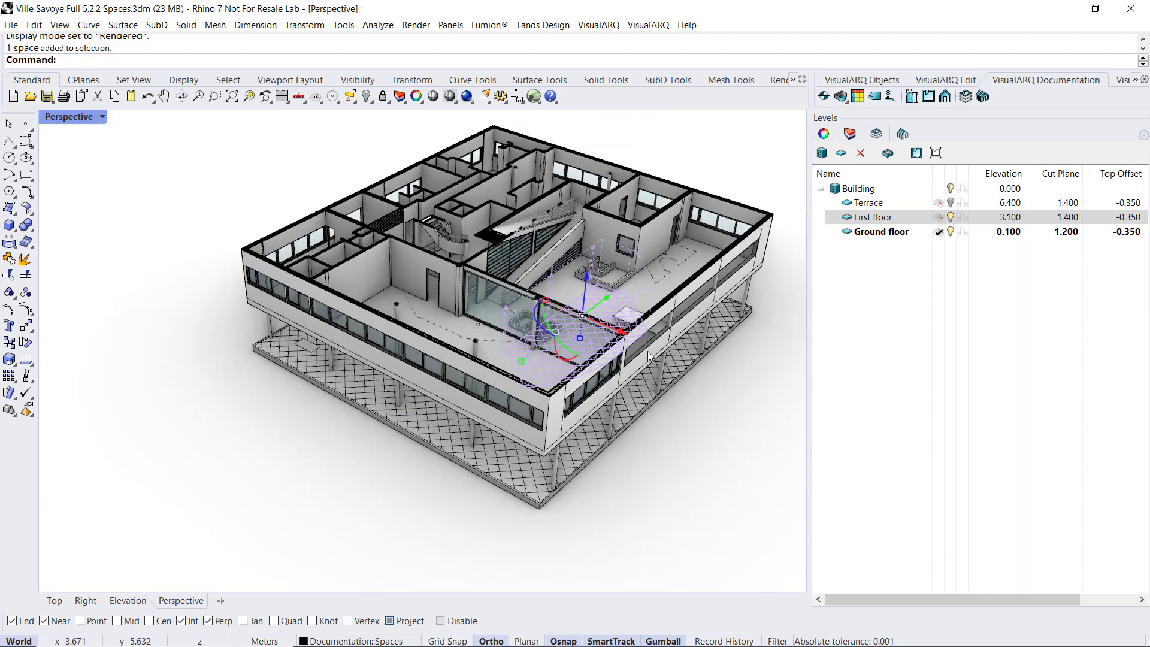
pyautogui.press('Escape')
pyautogui.scroll(3, 666, 238)
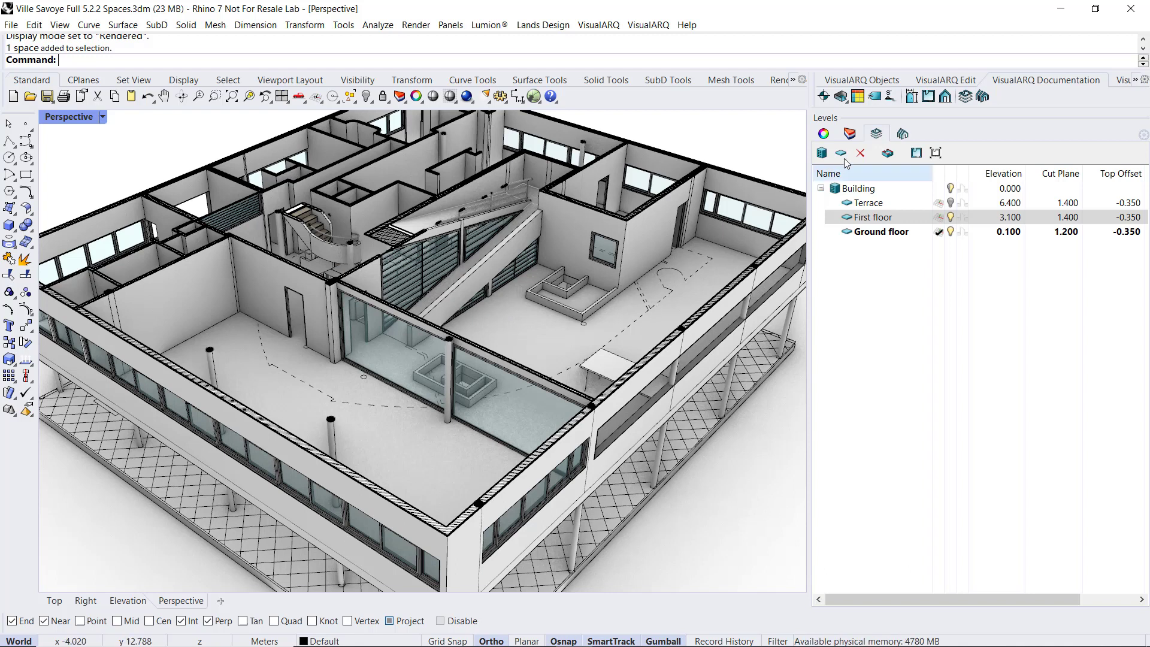
# Select all spaces and set their Height to 2.7 in the Space properties
pyautogui.click(1113, 84)
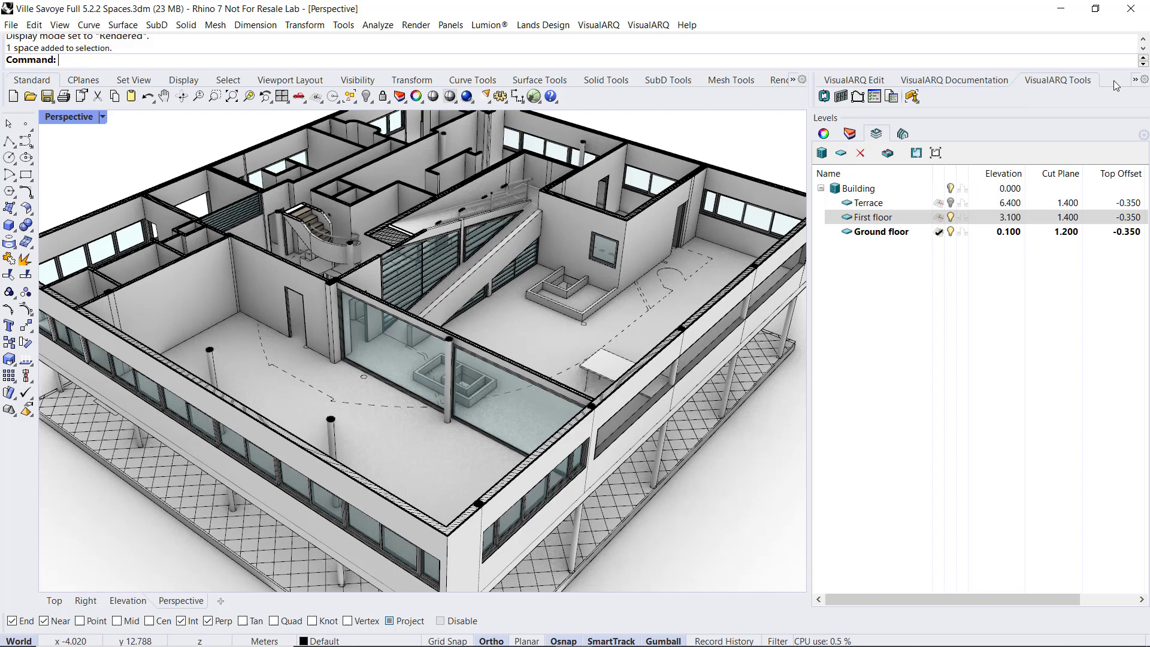
pyautogui.click(918, 104)
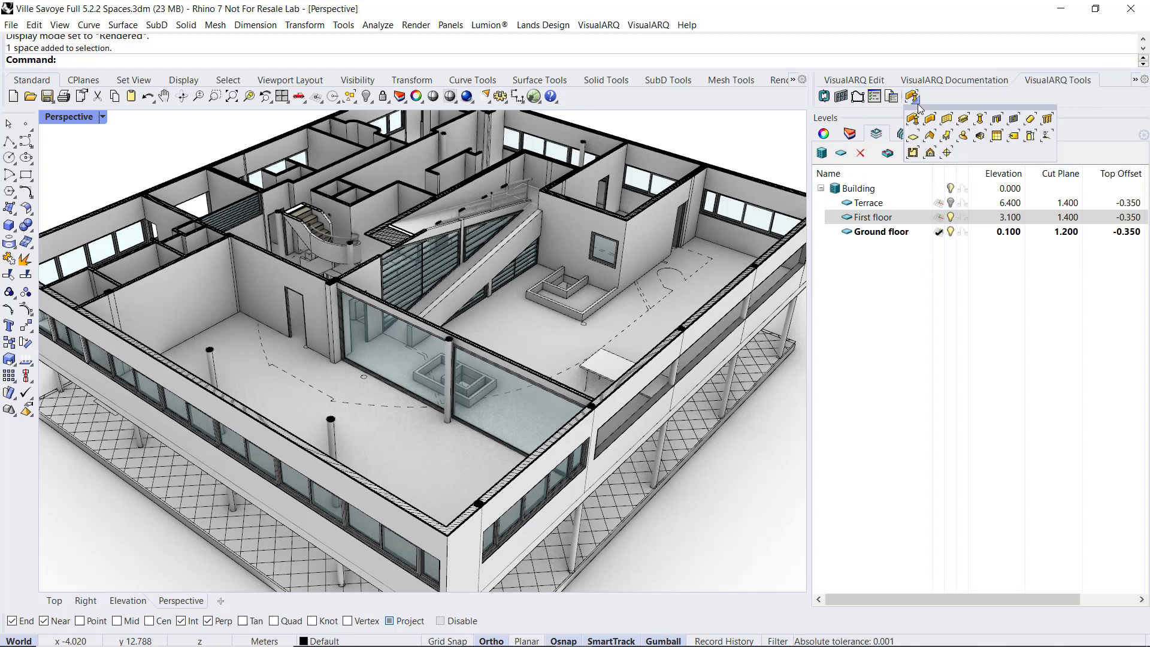
pyautogui.click(978, 135)
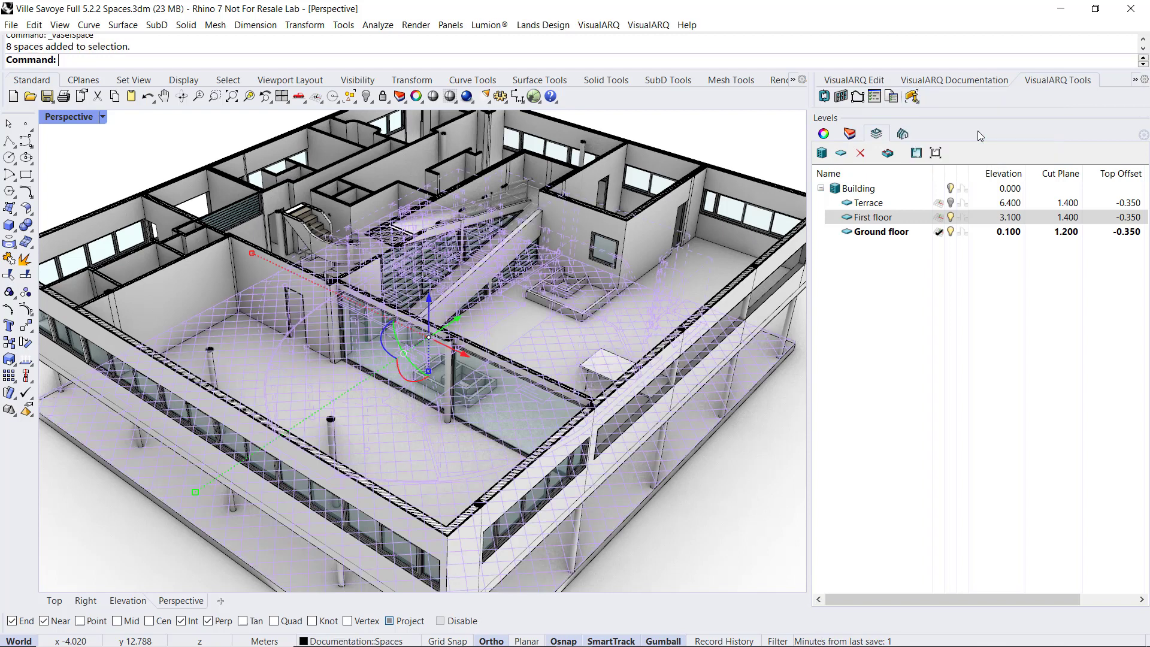
pyautogui.click(827, 134)
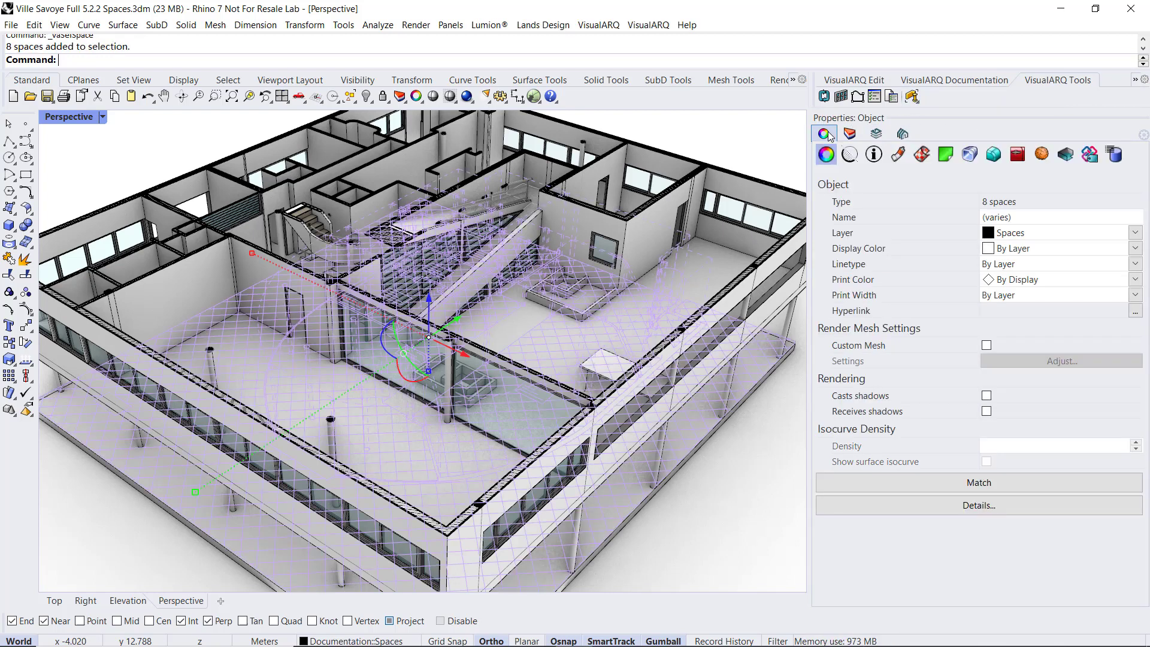
pyautogui.click(1064, 157)
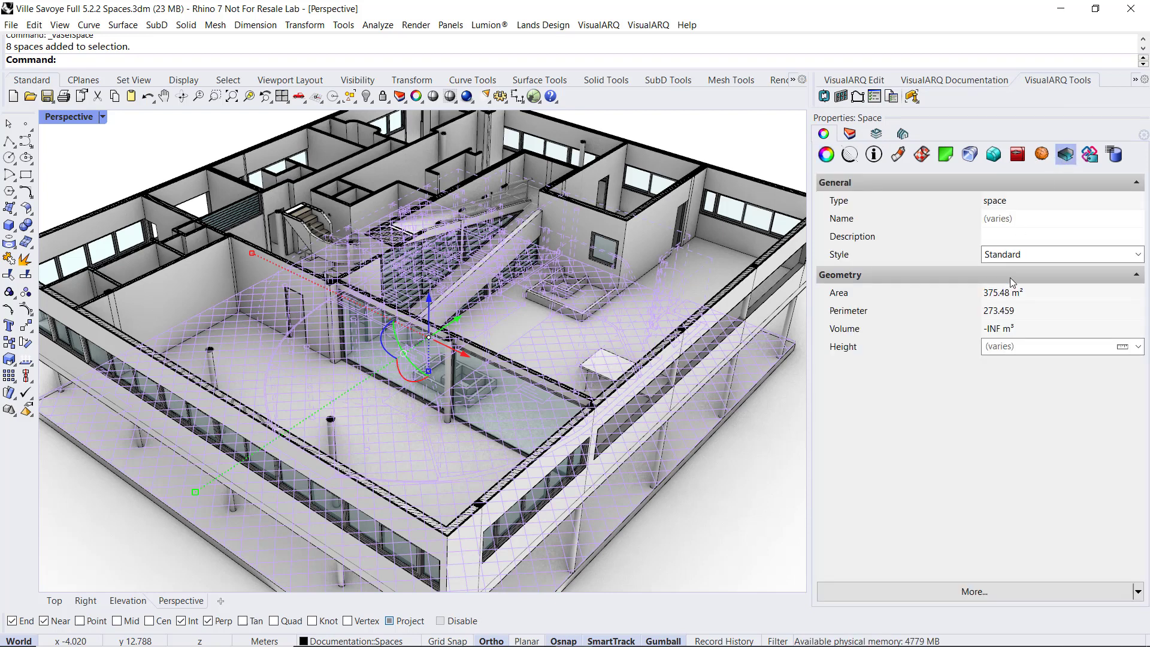
pyautogui.click(1014, 348)
pyautogui.write('2.7')
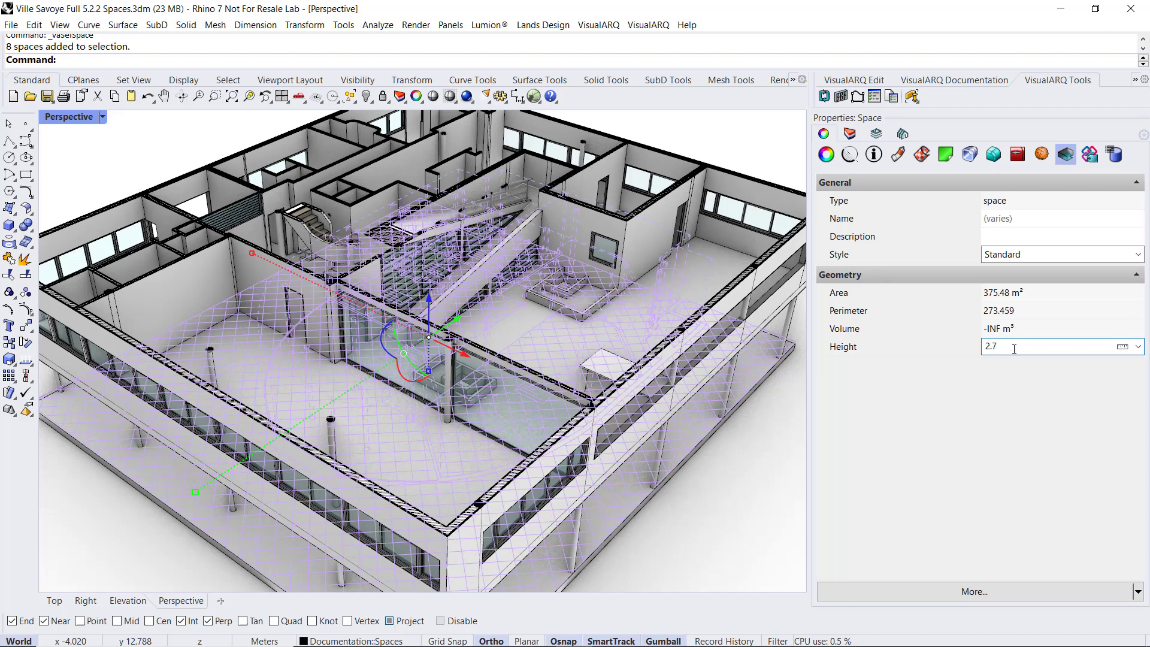
pyautogui.press('Return')
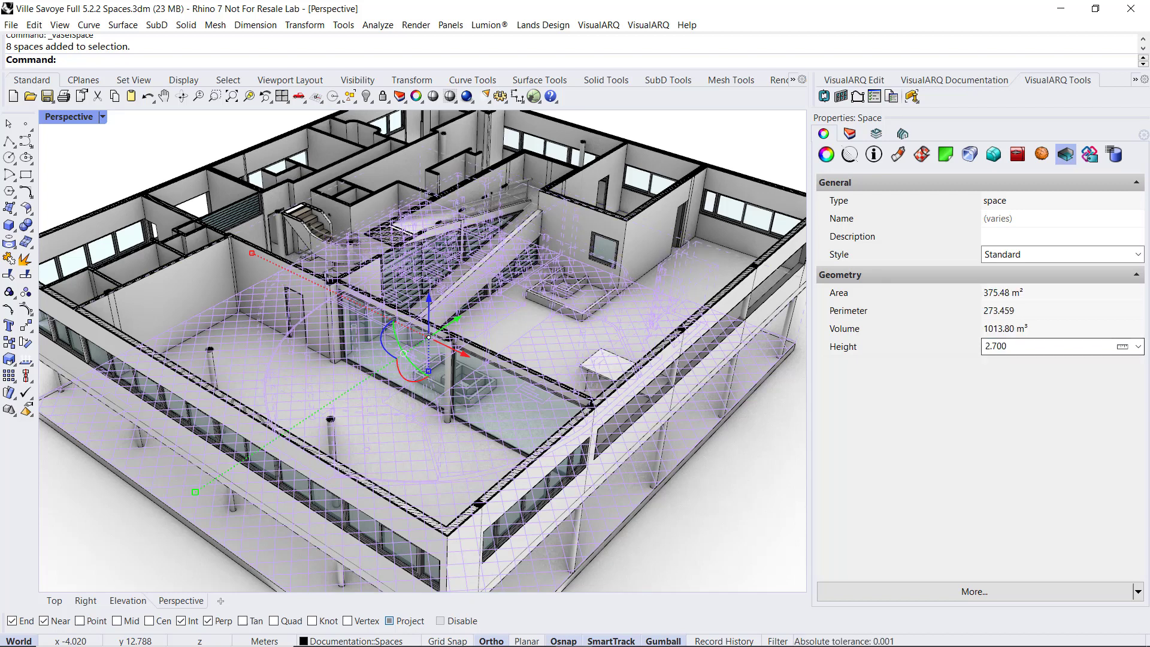